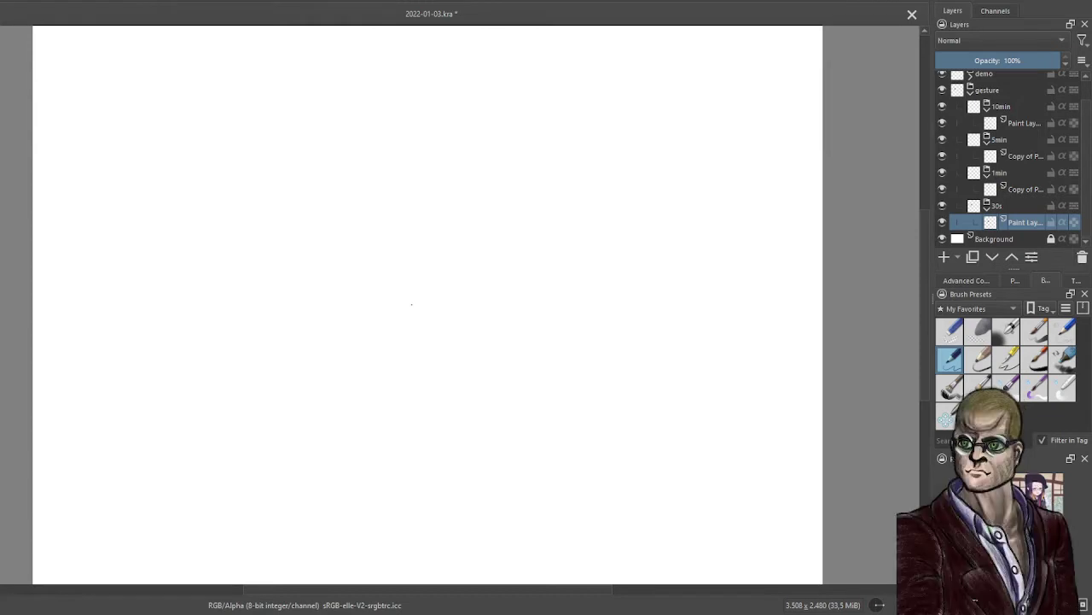
Sketch a standing big cat gesture in the canvas's upper right, with a sagging back line, simple head, four leg lines and raised shoulder contour.
{"action": "mouse_move", "coordinate": [575, 103]}
{"action": "left_mouse_down"}
{"action": "mouse_move", "coordinate": [591, 121]}
{"action": "mouse_move", "coordinate": [705, 113]}
{"action": "mouse_move", "coordinate": [672, 137]}
{"action": "mouse_move", "coordinate": [715, 152]}
{"action": "mouse_move", "coordinate": [705, 117]}
{"action": "mouse_move", "coordinate": [669, 238]}
{"action": "left_mouse_up"}
{"action": "mouse_move", "coordinate": [634, 164]}
{"action": "left_mouse_down"}
{"action": "mouse_move", "coordinate": [617, 210]}
{"action": "mouse_move", "coordinate": [590, 245]}
{"action": "left_mouse_up"}
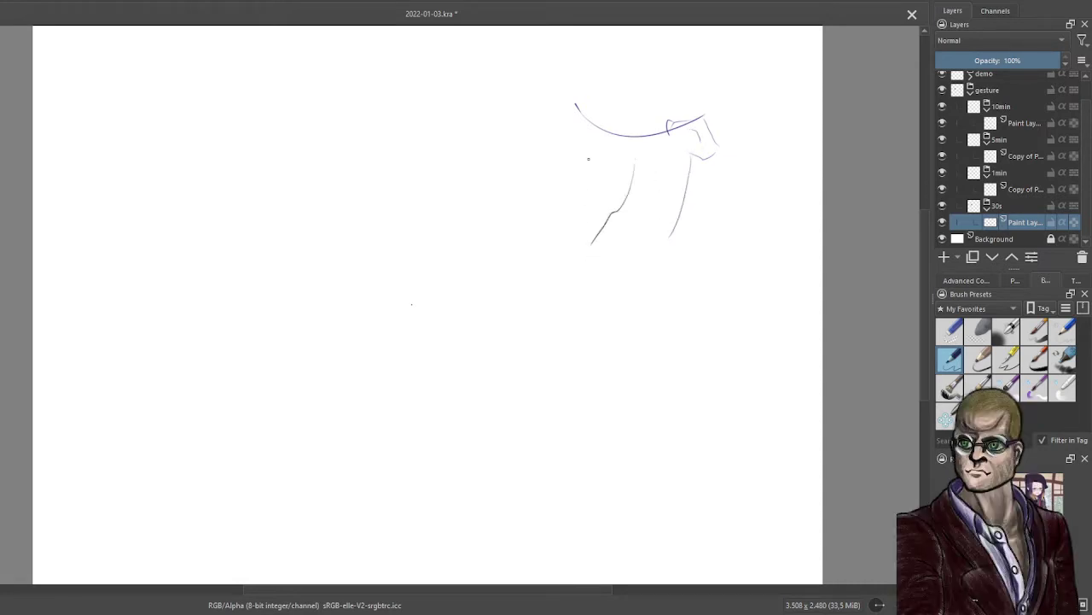
{"action": "mouse_move", "coordinate": [566, 116]}
{"action": "left_mouse_down"}
{"action": "mouse_move", "coordinate": [540, 155]}
{"action": "mouse_move", "coordinate": [538, 219]}
{"action": "left_mouse_up"}
{"action": "left_click_drag", "start_coordinate": [589, 152], "coordinate": [578, 222]}
{"action": "left_click_drag", "start_coordinate": [543, 162], "coordinate": [523, 168]}
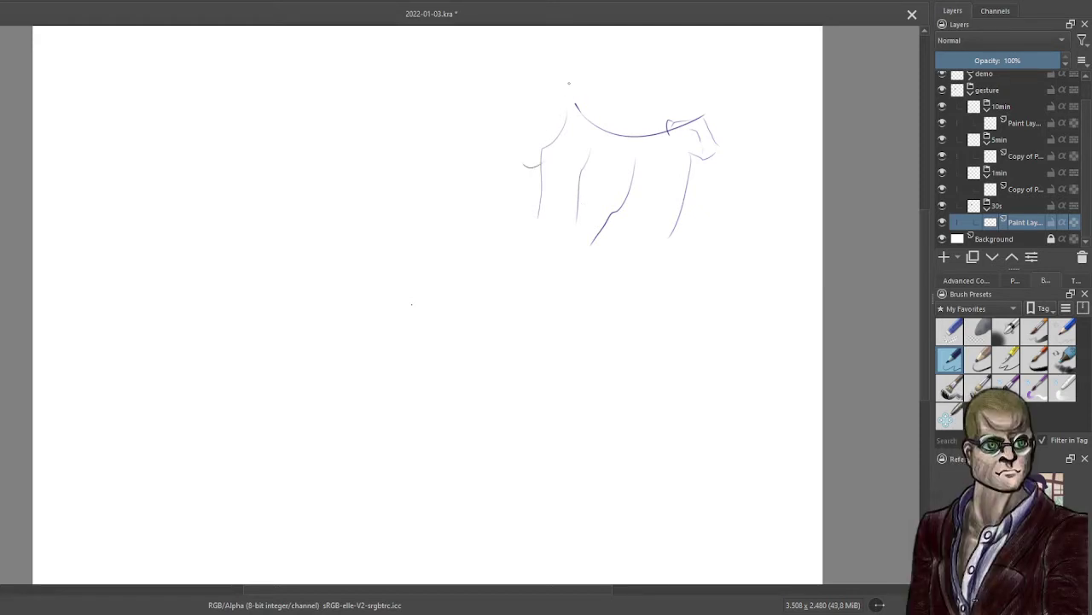
{"action": "mouse_move", "coordinate": [556, 91]}
{"action": "left_mouse_down"}
{"action": "mouse_move", "coordinate": [571, 87]}
{"action": "mouse_move", "coordinate": [547, 128]}
{"action": "mouse_move", "coordinate": [676, 120]}
{"action": "left_mouse_up"}
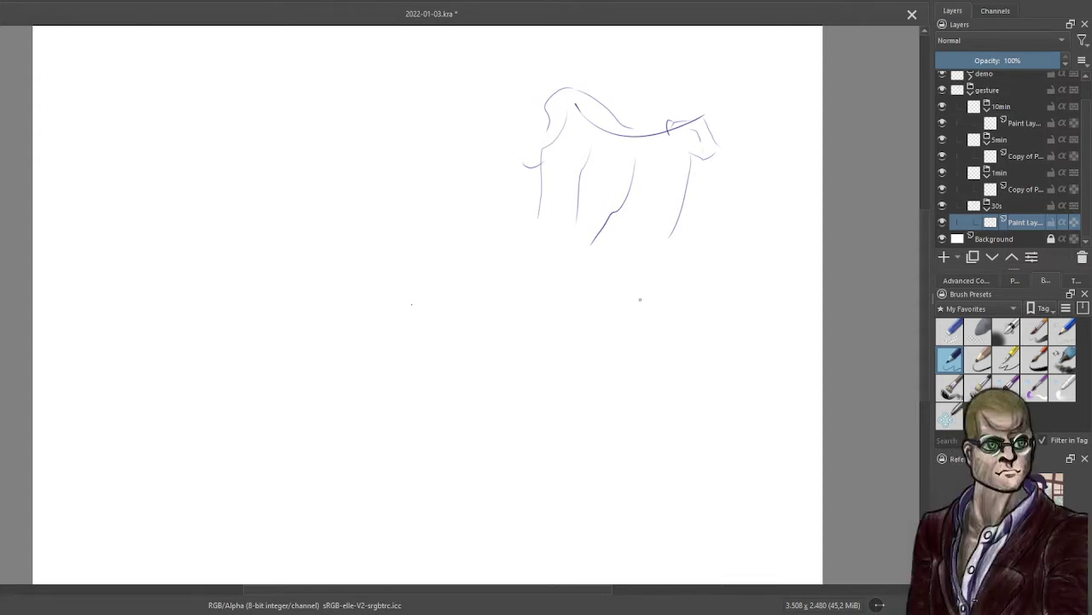
Sketch a sitting big cat gesture below the standing one, with a sloping back, side-view head and straight front legs.
{"action": "left_click_drag", "start_coordinate": [670, 271], "coordinate": [613, 392]}
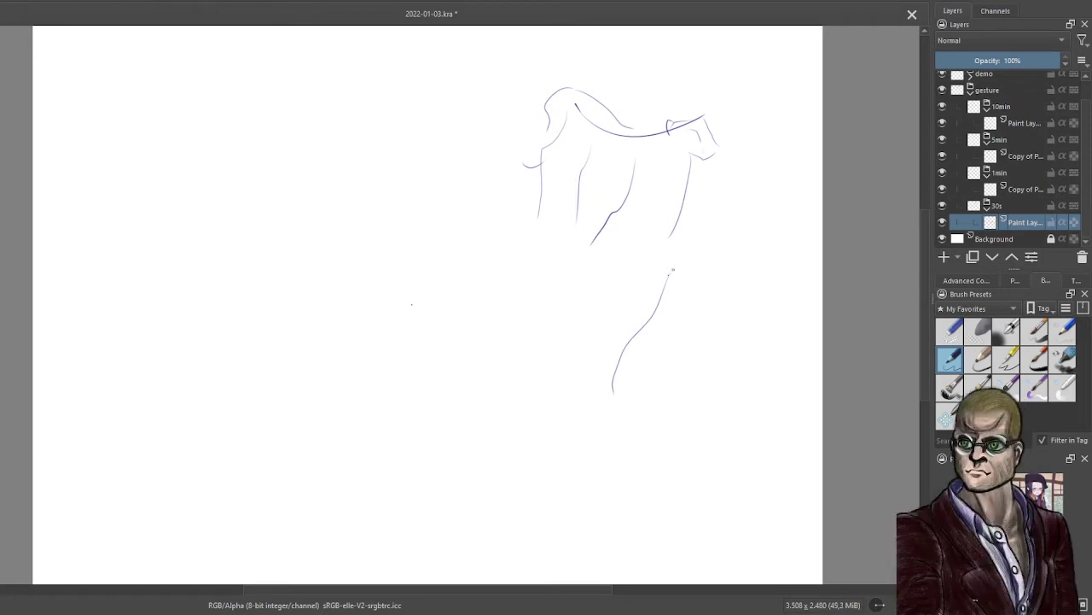
{"action": "mouse_move", "coordinate": [662, 269]}
{"action": "left_mouse_down"}
{"action": "mouse_move", "coordinate": [691, 274]}
{"action": "mouse_move", "coordinate": [680, 262]}
{"action": "mouse_move", "coordinate": [708, 260]}
{"action": "mouse_move", "coordinate": [686, 261]}
{"action": "mouse_move", "coordinate": [676, 265]}
{"action": "mouse_move", "coordinate": [721, 260]}
{"action": "mouse_move", "coordinate": [695, 261]}
{"action": "mouse_move", "coordinate": [715, 296]}
{"action": "left_mouse_up"}
{"action": "left_click_drag", "start_coordinate": [662, 348], "coordinate": [668, 417]}
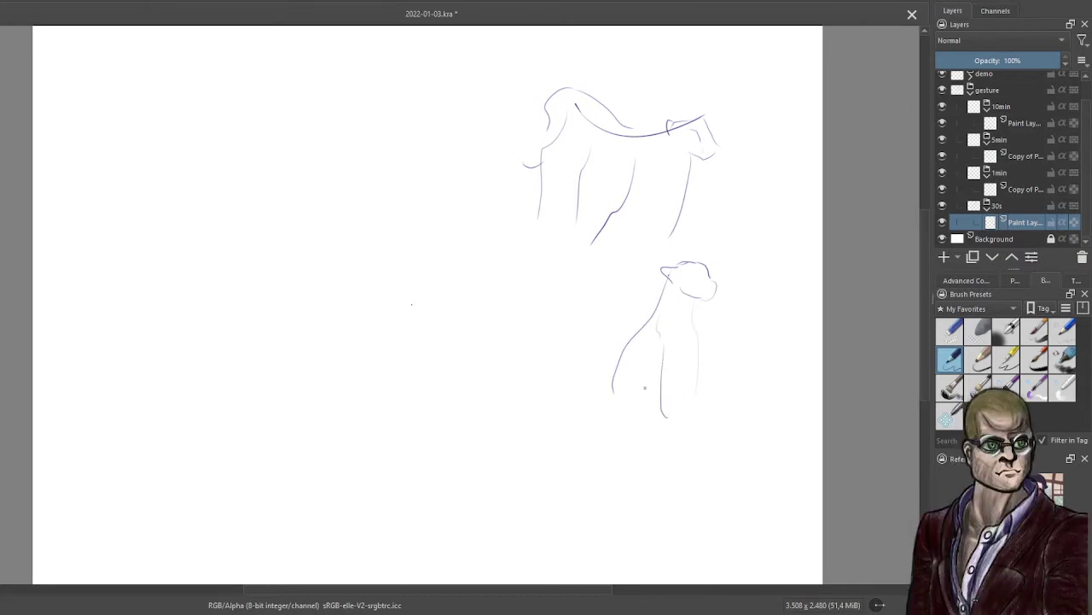
{"action": "left_click_drag", "start_coordinate": [641, 397], "coordinate": [653, 424]}
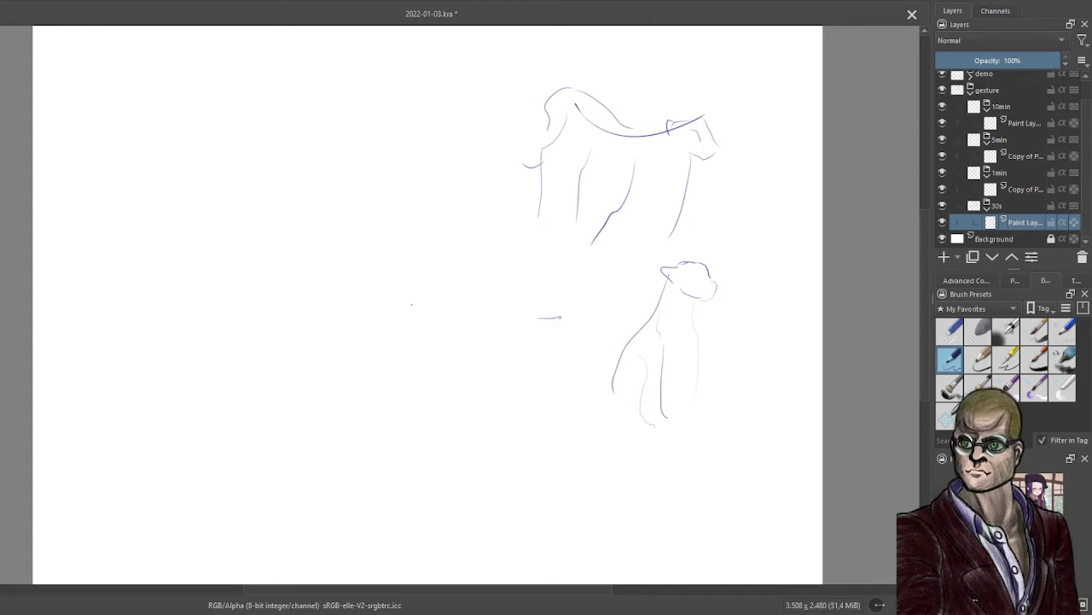
Sketch a front-facing big cat head beside the sitting figure, with ears, muzzle and a loose body contour around it.
{"action": "mouse_move", "coordinate": [561, 316]}
{"action": "left_mouse_down"}
{"action": "mouse_move", "coordinate": [571, 313]}
{"action": "mouse_move", "coordinate": [532, 316]}
{"action": "mouse_move", "coordinate": [527, 343]}
{"action": "mouse_move", "coordinate": [563, 344]}
{"action": "mouse_move", "coordinate": [552, 363]}
{"action": "left_mouse_up"}
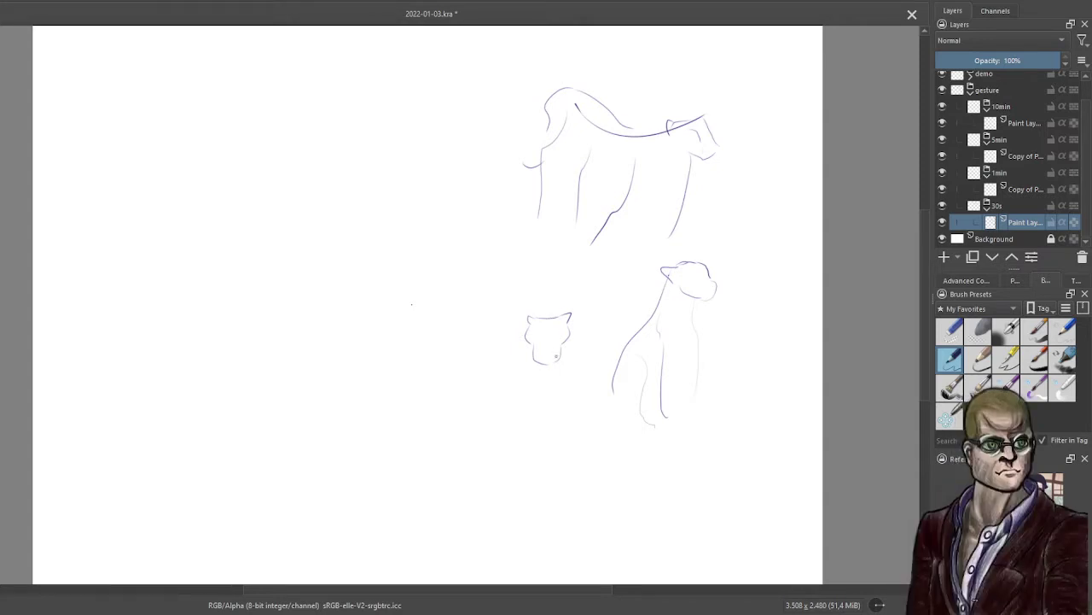
{"action": "left_click_drag", "start_coordinate": [545, 361], "coordinate": [553, 357]}
{"action": "left_click_drag", "start_coordinate": [550, 286], "coordinate": [520, 296]}
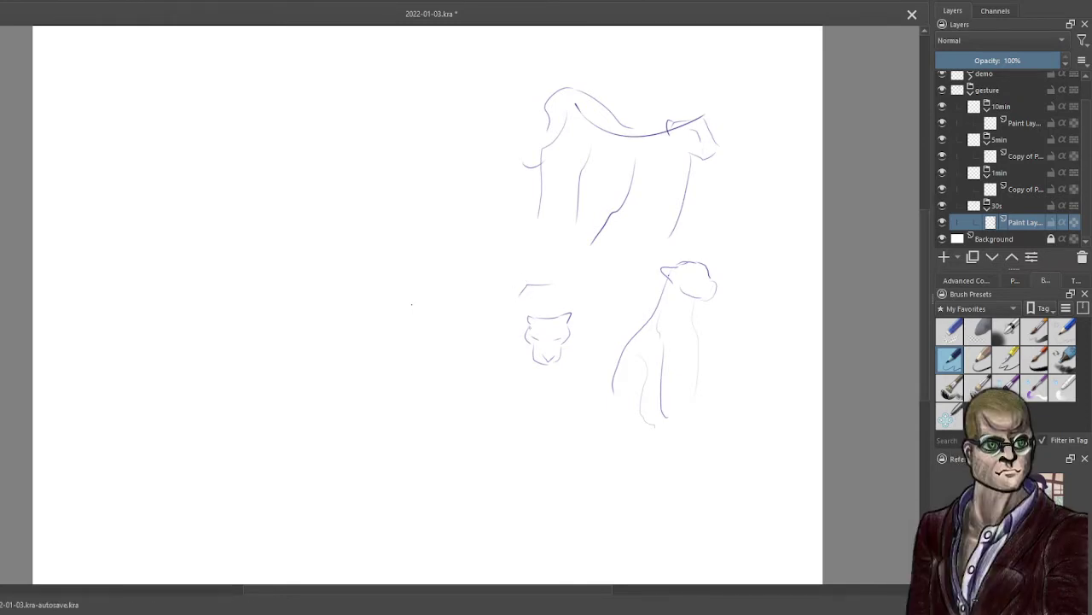
{"action": "left_click_drag", "start_coordinate": [513, 321], "coordinate": [513, 377]}
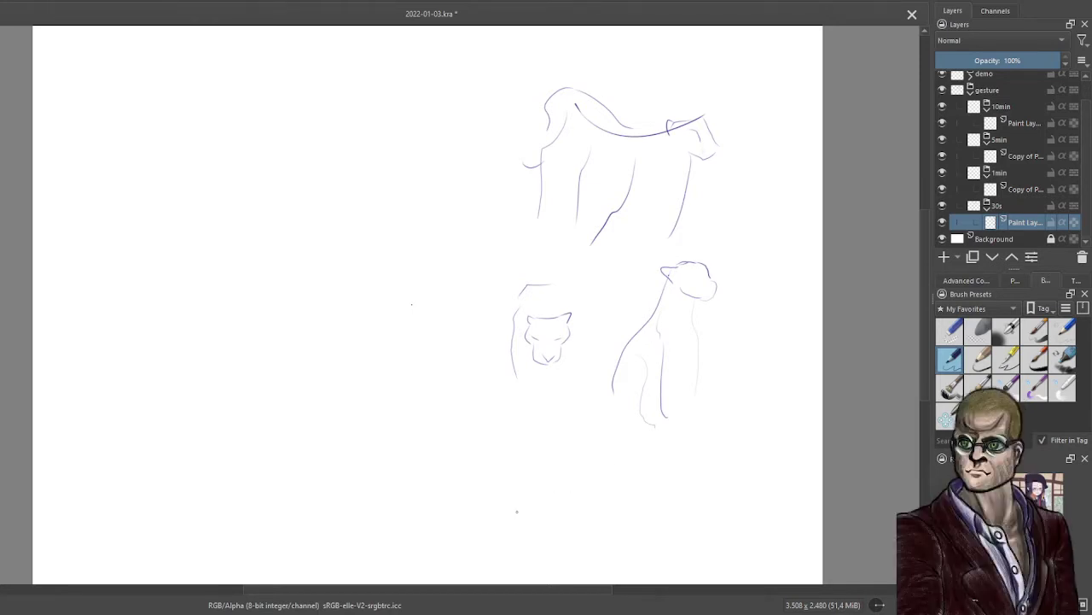
Sketch a reclining big cat gesture near the canvas's lower edge, with long body curves, raised head and outstretched paws.
{"action": "mouse_move", "coordinate": [516, 511]}
{"action": "left_mouse_down"}
{"action": "mouse_move", "coordinate": [644, 480]}
{"action": "mouse_move", "coordinate": [667, 460]}
{"action": "left_mouse_up"}
{"action": "mouse_move", "coordinate": [614, 467]}
{"action": "left_mouse_down"}
{"action": "mouse_move", "coordinate": [588, 461]}
{"action": "mouse_move", "coordinate": [523, 482]}
{"action": "left_mouse_up"}
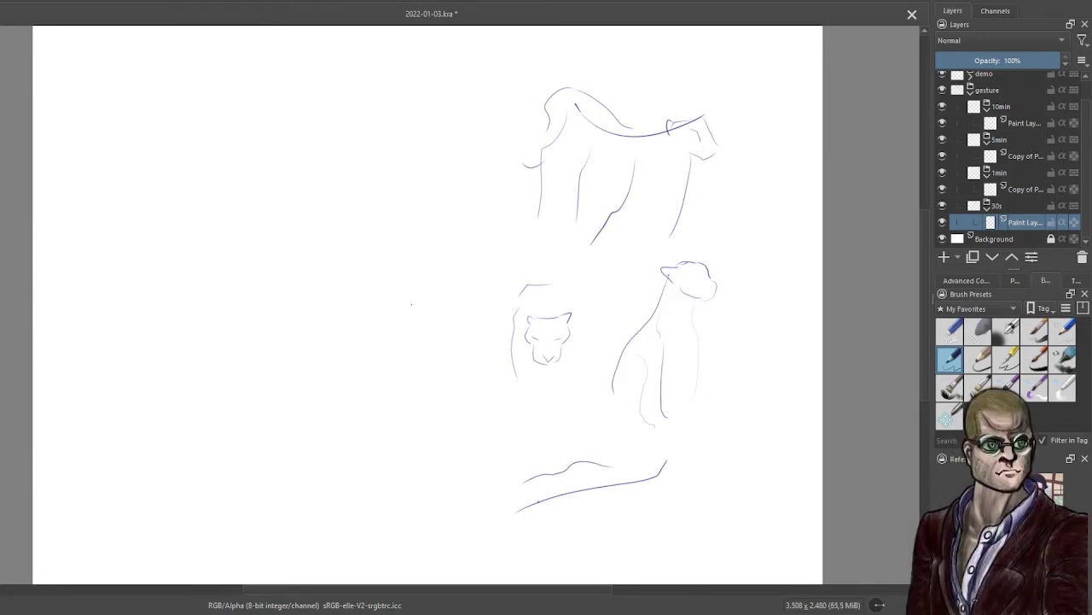
{"action": "mouse_move", "coordinate": [614, 451]}
{"action": "left_mouse_down"}
{"action": "mouse_move", "coordinate": [609, 464]}
{"action": "mouse_move", "coordinate": [635, 416]}
{"action": "left_mouse_up"}
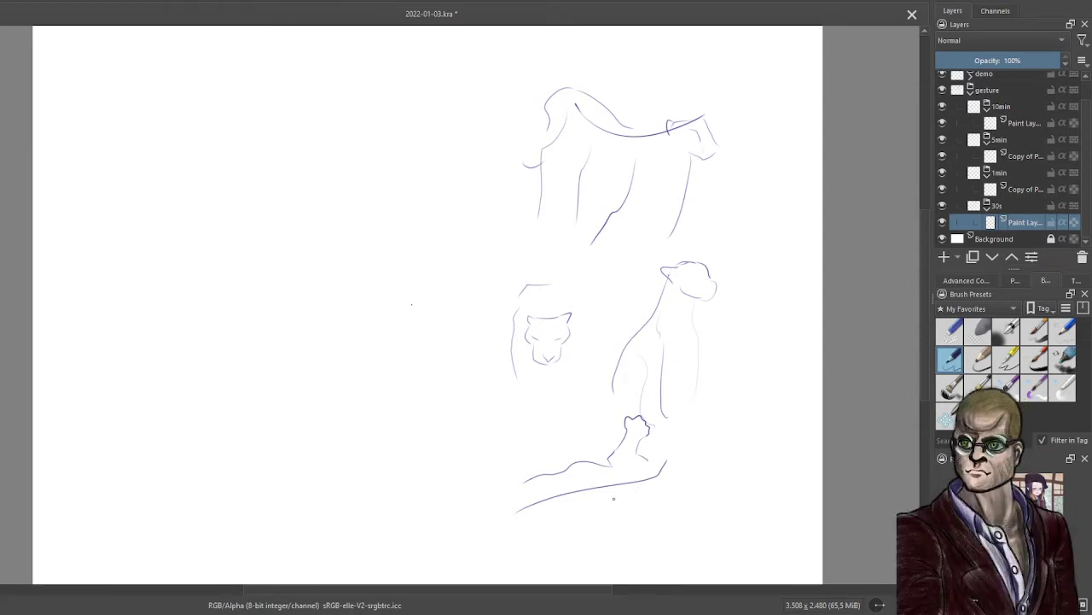
{"action": "mouse_move", "coordinate": [617, 496]}
{"action": "left_mouse_down"}
{"action": "mouse_move", "coordinate": [672, 520]}
{"action": "mouse_move", "coordinate": [682, 520]}
{"action": "mouse_move", "coordinate": [675, 503]}
{"action": "mouse_move", "coordinate": [689, 514]}
{"action": "left_mouse_up"}
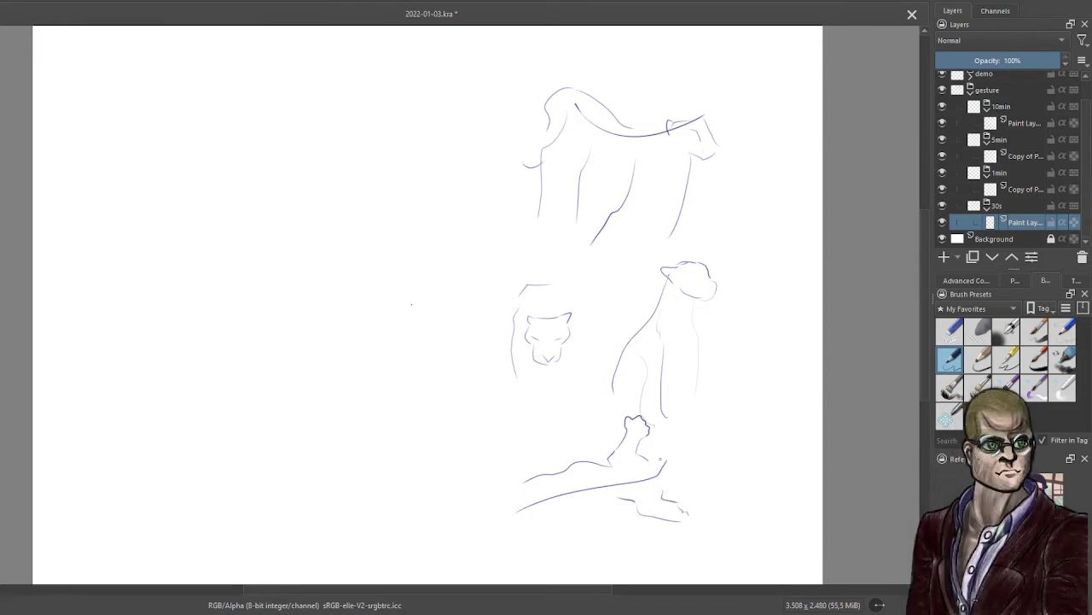
{"action": "left_click_drag", "start_coordinate": [662, 457], "coordinate": [665, 468]}
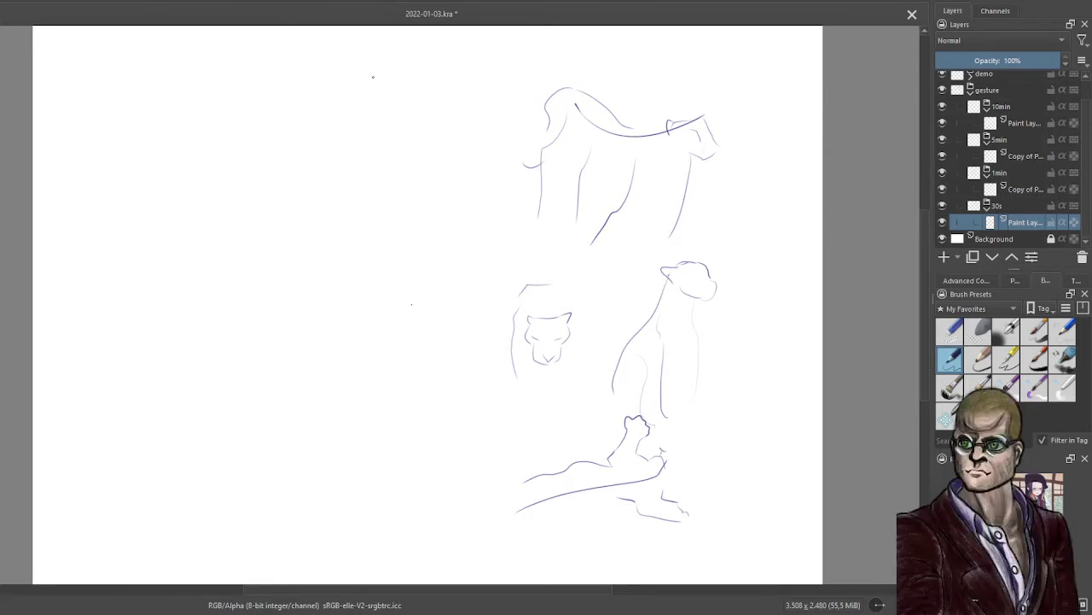
Sketch a small curled-up round gesture near the canvas's upper middle and undo the last stroke.
{"action": "left_click_drag", "start_coordinate": [394, 70], "coordinate": [350, 92]}
{"action": "left_click_drag", "start_coordinate": [387, 90], "coordinate": [389, 100]}
{"action": "mouse_move", "coordinate": [396, 83]}
{"action": "left_mouse_down"}
{"action": "mouse_move", "coordinate": [384, 64]}
{"action": "mouse_move", "coordinate": [352, 60]}
{"action": "left_mouse_up"}
{"action": "left_click_drag", "start_coordinate": [369, 101], "coordinate": [395, 96]}
{"action": "key", "text": "ctrl+z"}
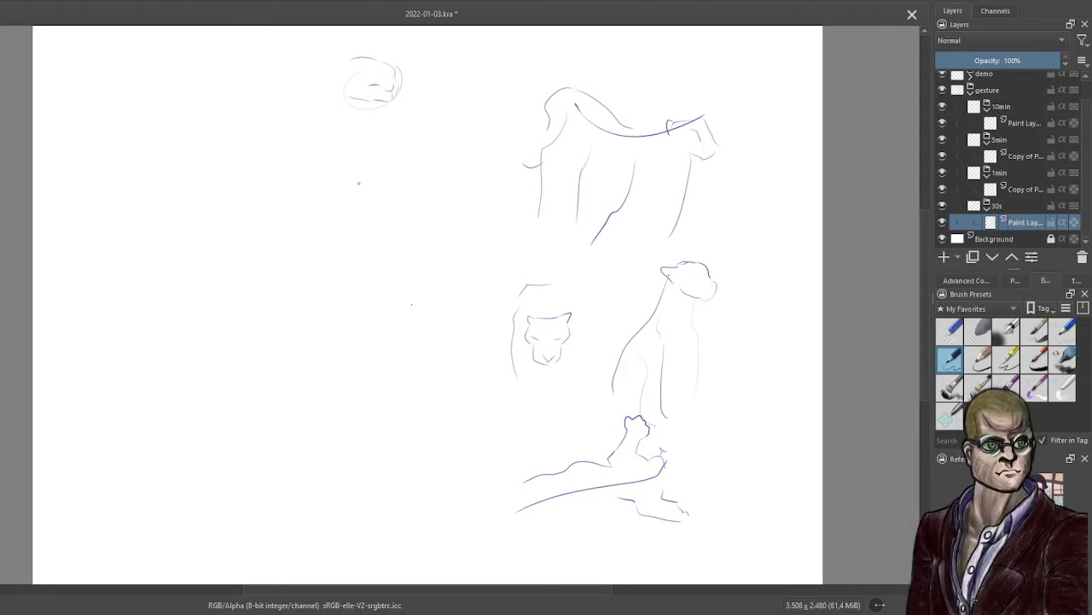
Sketch a long, stretched-out lying body below the curled gesture, using an S-shaped main line, rounded end contour and small paw strokes.
{"action": "mouse_move", "coordinate": [254, 166]}
{"action": "left_mouse_down"}
{"action": "mouse_move", "coordinate": [338, 179]}
{"action": "mouse_move", "coordinate": [460, 140]}
{"action": "left_mouse_up"}
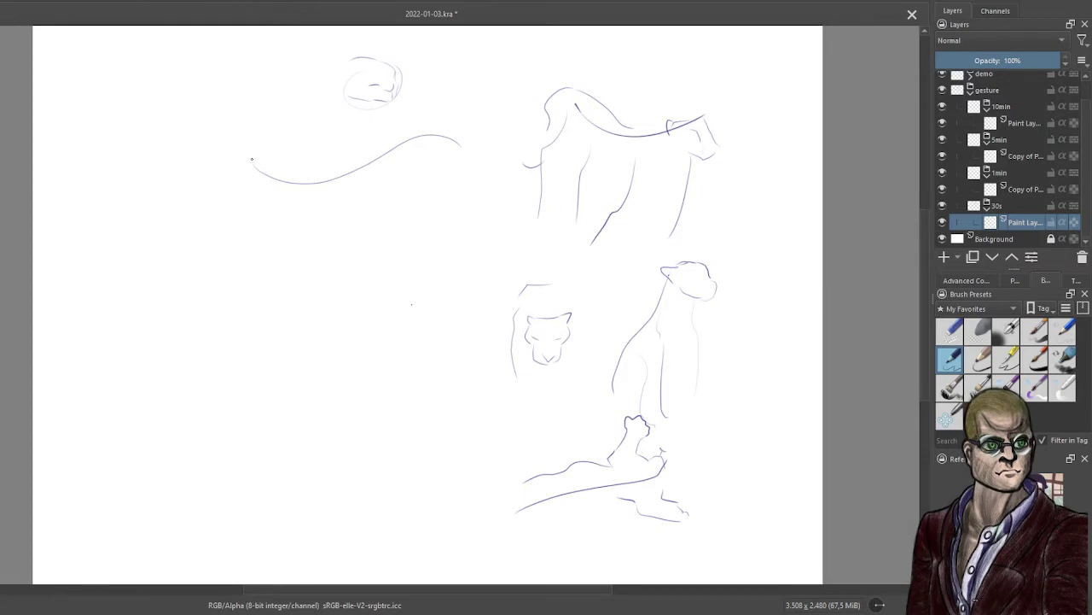
{"action": "mouse_move", "coordinate": [252, 159]}
{"action": "left_mouse_down"}
{"action": "mouse_move", "coordinate": [260, 144]}
{"action": "mouse_move", "coordinate": [290, 140]}
{"action": "mouse_move", "coordinate": [337, 154]}
{"action": "left_mouse_up"}
{"action": "left_click_drag", "start_coordinate": [324, 192], "coordinate": [405, 198]}
{"action": "left_click_drag", "start_coordinate": [452, 167], "coordinate": [468, 170]}
{"action": "left_click_drag", "start_coordinate": [464, 157], "coordinate": [482, 141]}
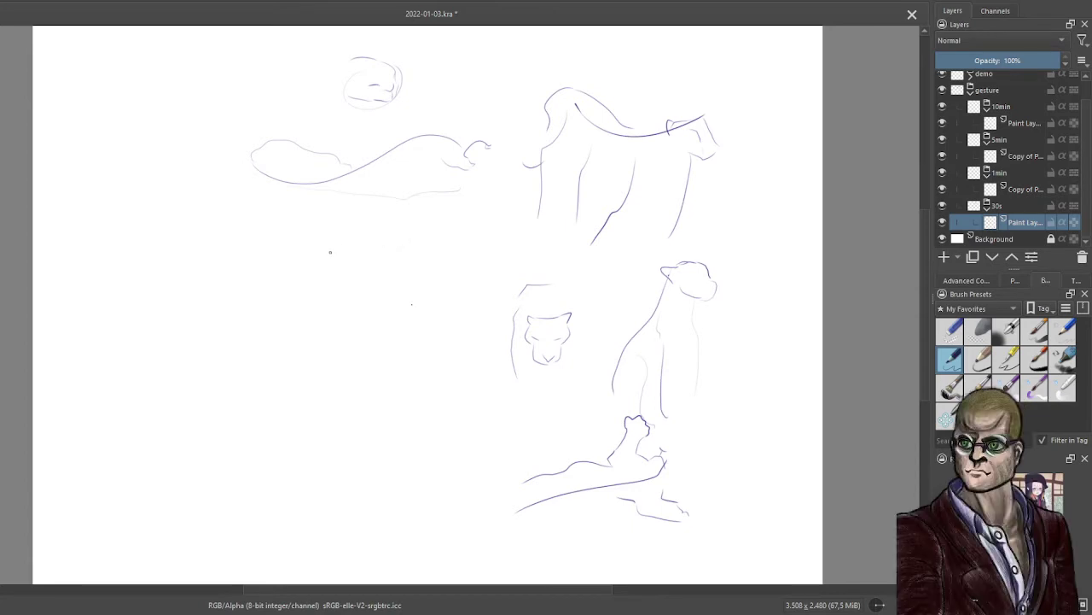
Sketch a gesture with an arched back and a lowered head in the middle of the canvas.
{"action": "mouse_move", "coordinate": [330, 251]}
{"action": "left_mouse_down"}
{"action": "mouse_move", "coordinate": [389, 225]}
{"action": "mouse_move", "coordinate": [418, 286]}
{"action": "mouse_move", "coordinate": [406, 268]}
{"action": "mouse_move", "coordinate": [410, 277]}
{"action": "left_mouse_up"}
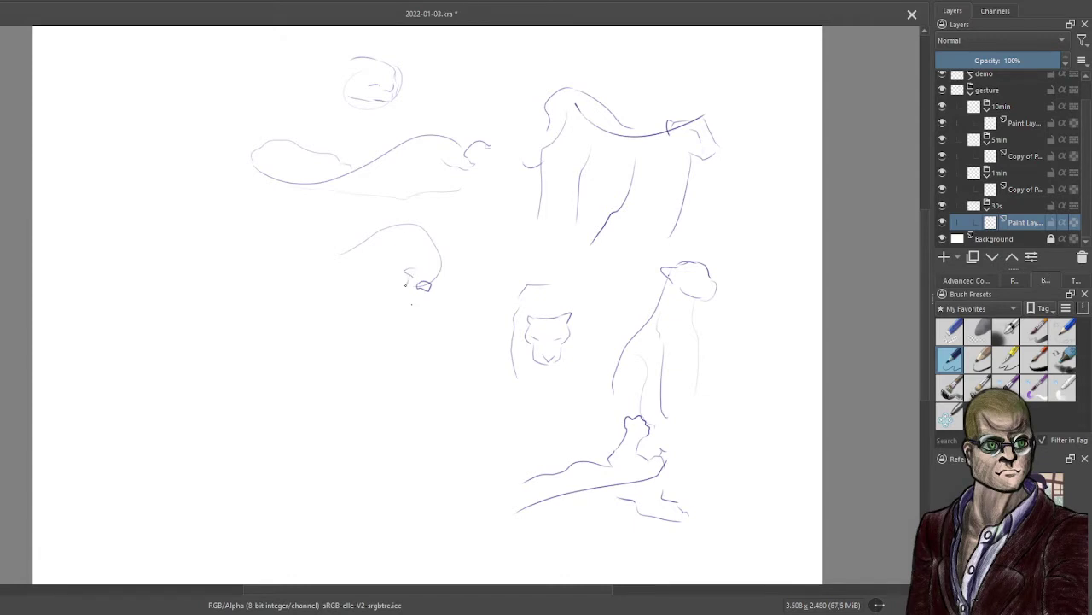
{"action": "mouse_move", "coordinate": [406, 280]}
{"action": "left_mouse_down"}
{"action": "mouse_move", "coordinate": [402, 295]}
{"action": "mouse_move", "coordinate": [413, 301]}
{"action": "left_mouse_up"}
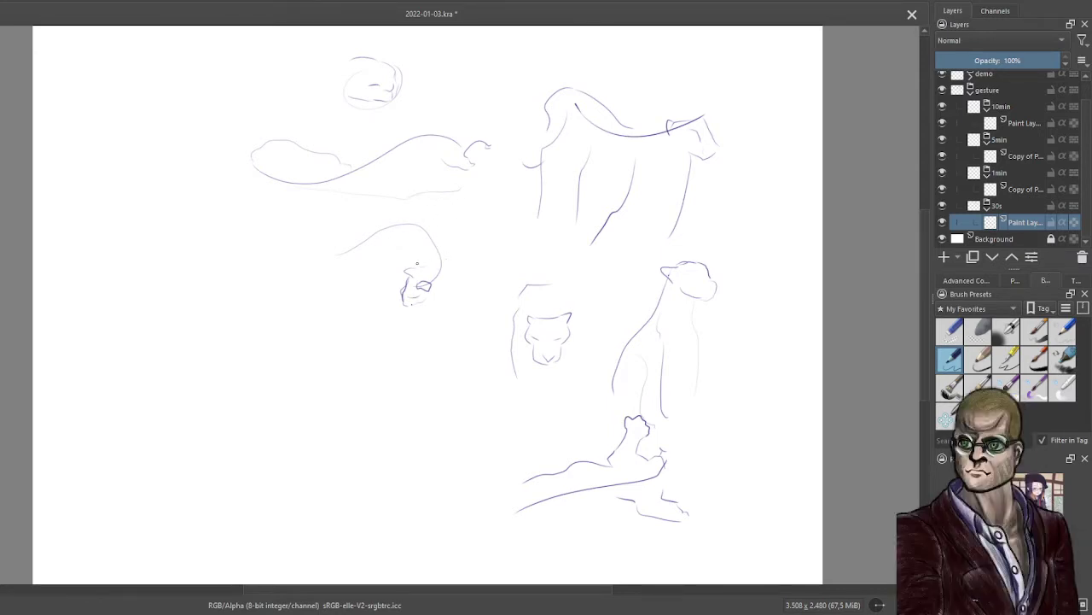
{"action": "left_click_drag", "start_coordinate": [410, 258], "coordinate": [395, 272]}
Sketch a prowling big cat below the arched figure, with a peaked back line, lowered head with ears, extended forepaw and supporting front leg.
{"action": "mouse_move", "coordinate": [267, 398]}
{"action": "left_mouse_down"}
{"action": "mouse_move", "coordinate": [345, 358]}
{"action": "mouse_move", "coordinate": [429, 412]}
{"action": "left_mouse_up"}
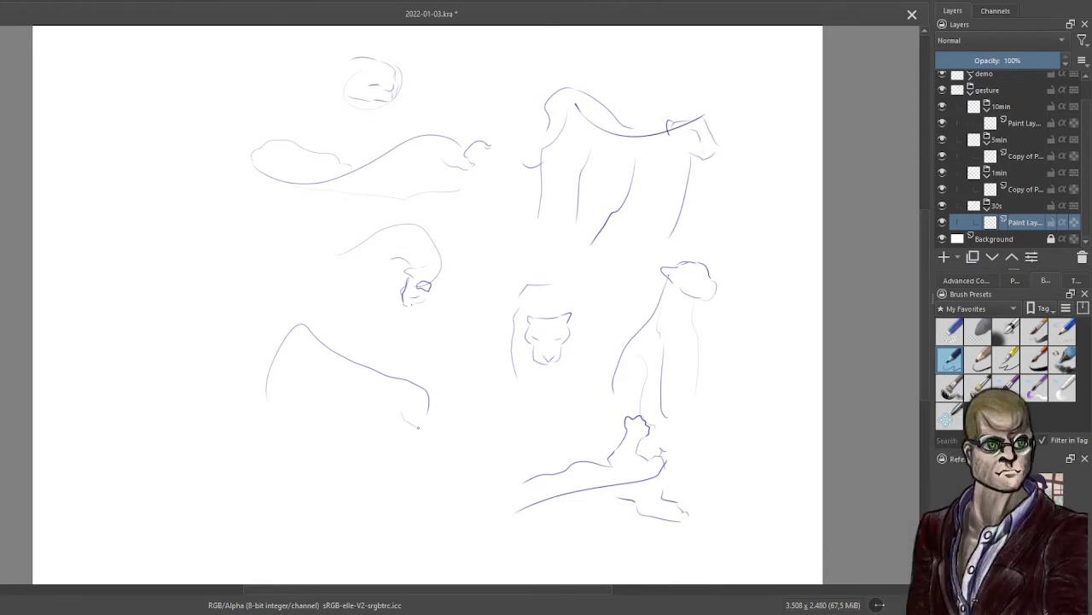
{"action": "left_click_drag", "start_coordinate": [402, 413], "coordinate": [430, 407]}
{"action": "left_click", "coordinate": [421, 380]}
{"action": "left_click_drag", "start_coordinate": [417, 381], "coordinate": [426, 375]}
{"action": "left_click_drag", "start_coordinate": [472, 473], "coordinate": [479, 492]}
{"action": "mouse_move", "coordinate": [425, 452]}
{"action": "left_mouse_down"}
{"action": "mouse_move", "coordinate": [462, 482]}
{"action": "mouse_move", "coordinate": [478, 492]}
{"action": "left_mouse_up"}
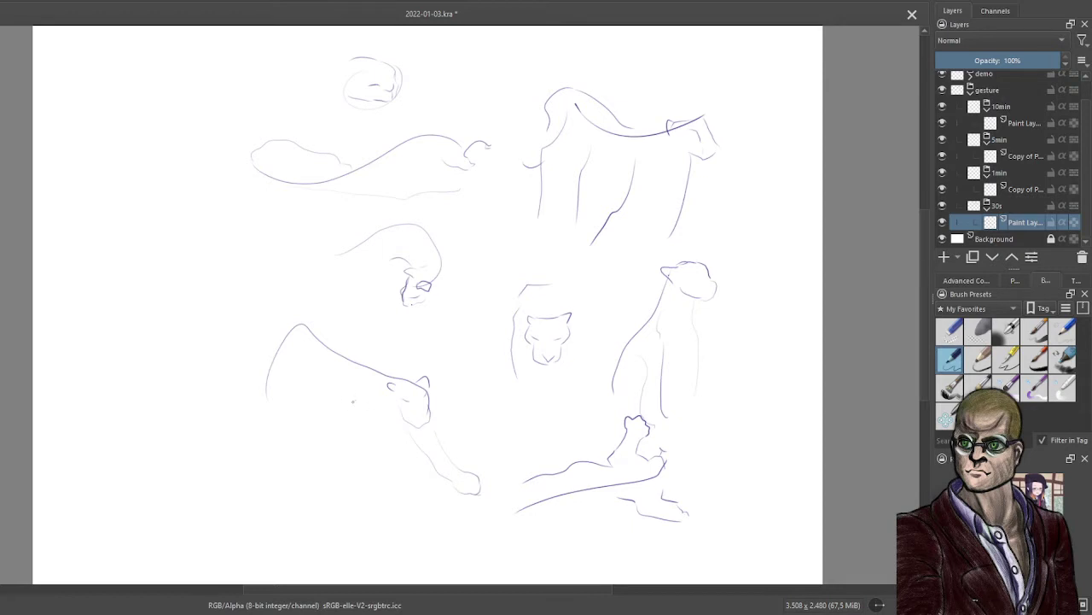
{"action": "left_click_drag", "start_coordinate": [353, 400], "coordinate": [366, 490]}
{"action": "left_click_drag", "start_coordinate": [381, 448], "coordinate": [380, 468]}
Sketch a small cat face in the canvas's upper left and an S-curved body with paws below it.
{"action": "left_click_drag", "start_coordinate": [135, 99], "coordinate": [136, 114]}
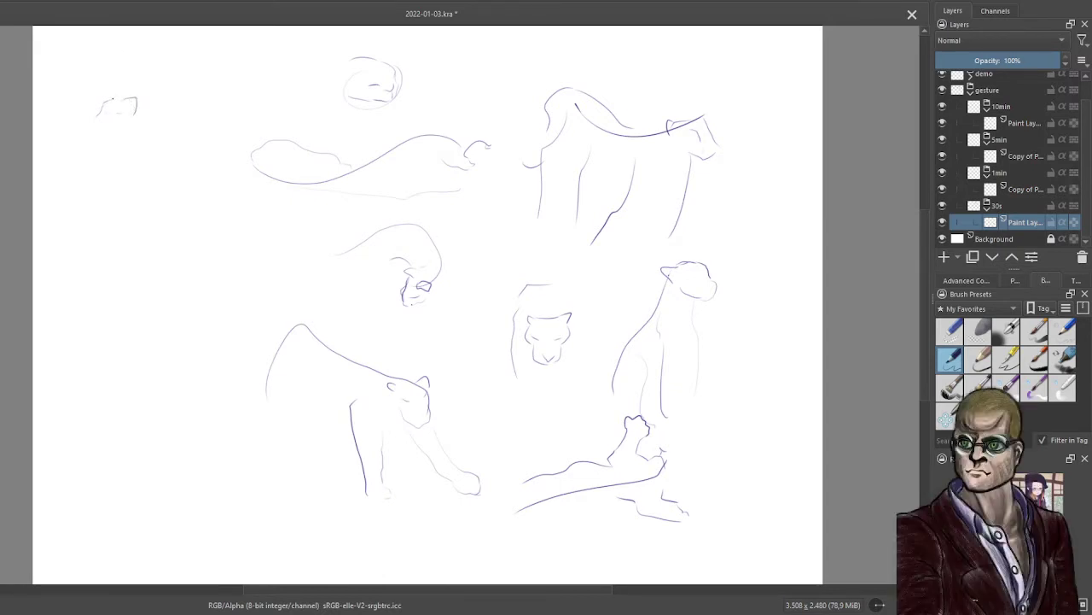
{"action": "left_click_drag", "start_coordinate": [104, 93], "coordinate": [100, 105]}
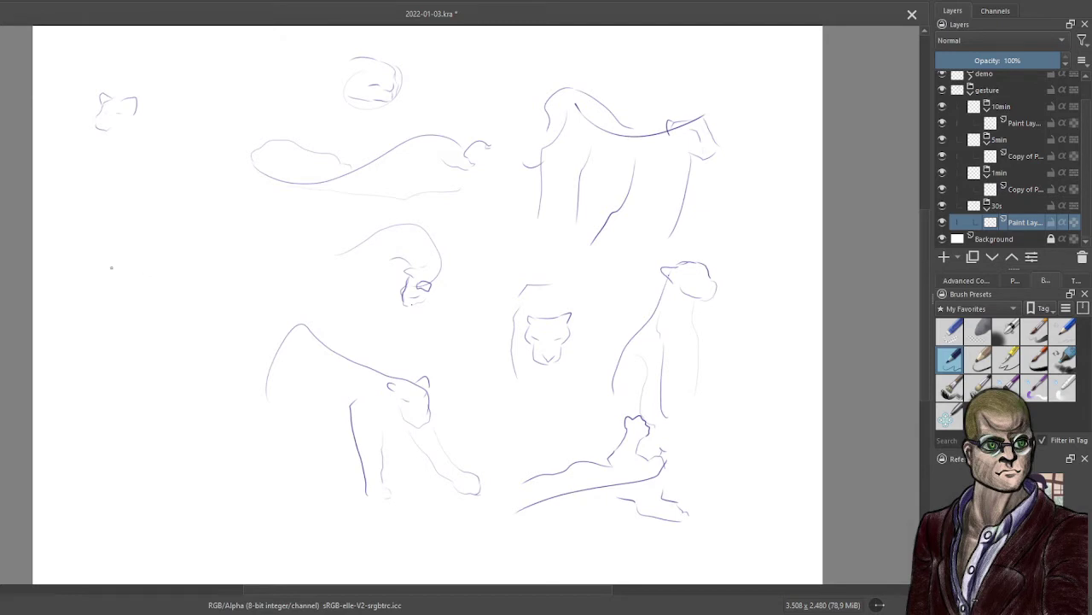
{"action": "mouse_move", "coordinate": [89, 282]}
{"action": "left_mouse_down"}
{"action": "mouse_move", "coordinate": [144, 260]}
{"action": "mouse_move", "coordinate": [155, 169]}
{"action": "left_mouse_up"}
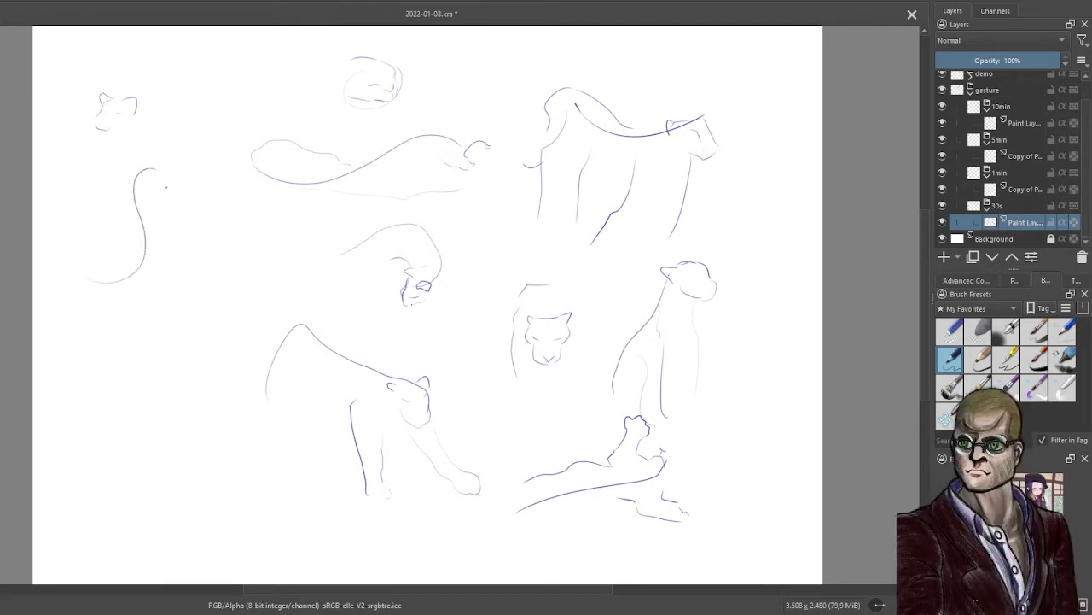
{"action": "mouse_move", "coordinate": [161, 177]}
{"action": "left_mouse_down"}
{"action": "mouse_move", "coordinate": [171, 215]}
{"action": "mouse_move", "coordinate": [169, 227]}
{"action": "mouse_move", "coordinate": [169, 198]}
{"action": "mouse_move", "coordinate": [162, 252]}
{"action": "mouse_move", "coordinate": [93, 274]}
{"action": "mouse_move", "coordinate": [87, 288]}
{"action": "mouse_move", "coordinate": [141, 283]}
{"action": "mouse_move", "coordinate": [173, 274]}
{"action": "left_mouse_up"}
{"action": "left_click_drag", "start_coordinate": [133, 242], "coordinate": [123, 239]}
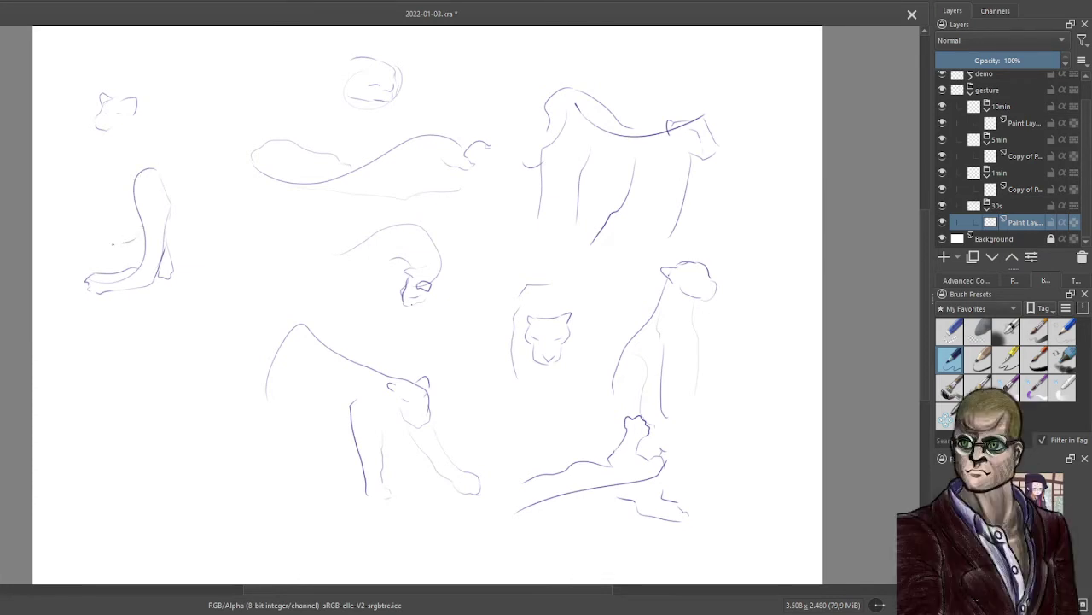
Hide the 30s group and, on the 1min group's paint layer, sketch a cat with an S-shaped body line and a small eared head.
{"action": "left_click", "coordinate": [942, 205]}
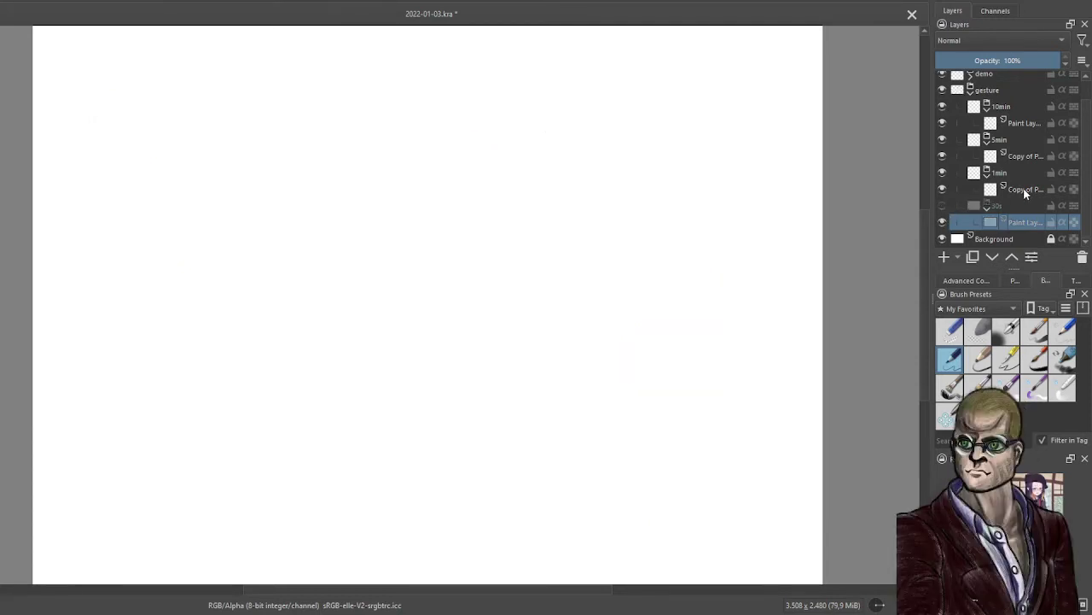
{"action": "left_click", "coordinate": [1026, 189]}
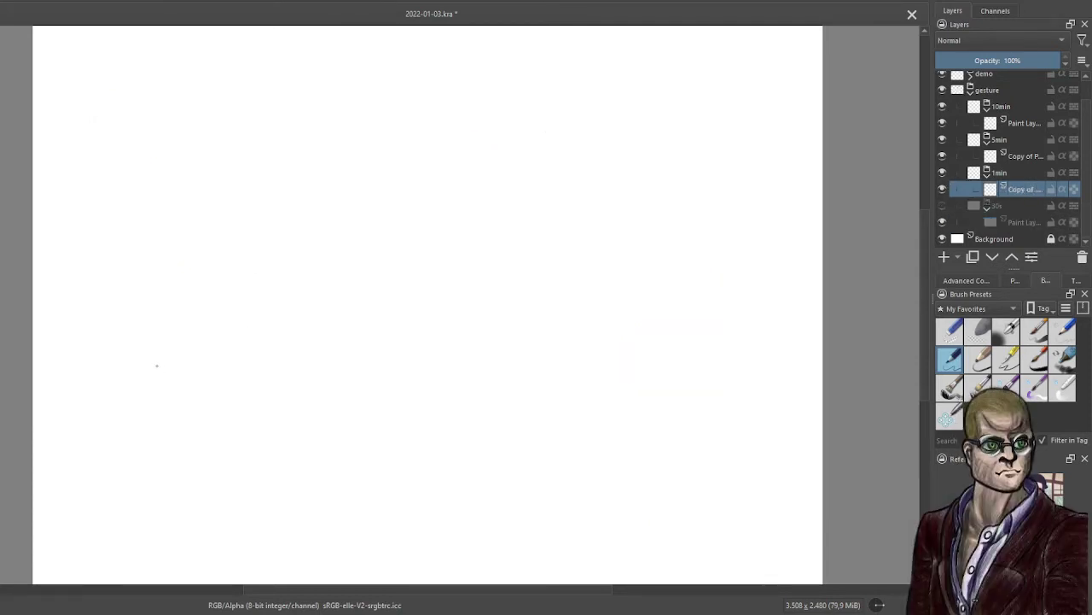
{"action": "mouse_move", "coordinate": [118, 363]}
{"action": "left_mouse_down"}
{"action": "mouse_move", "coordinate": [164, 362]}
{"action": "mouse_move", "coordinate": [218, 267]}
{"action": "left_mouse_up"}
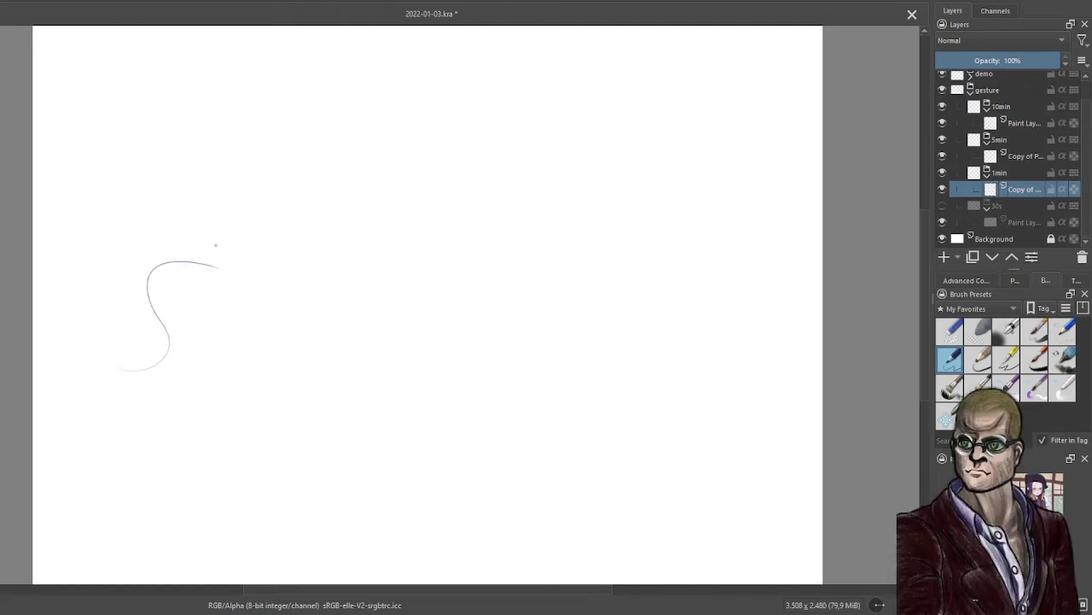
{"action": "left_click_drag", "start_coordinate": [208, 250], "coordinate": [250, 244]}
{"action": "left_click", "coordinate": [244, 245]}
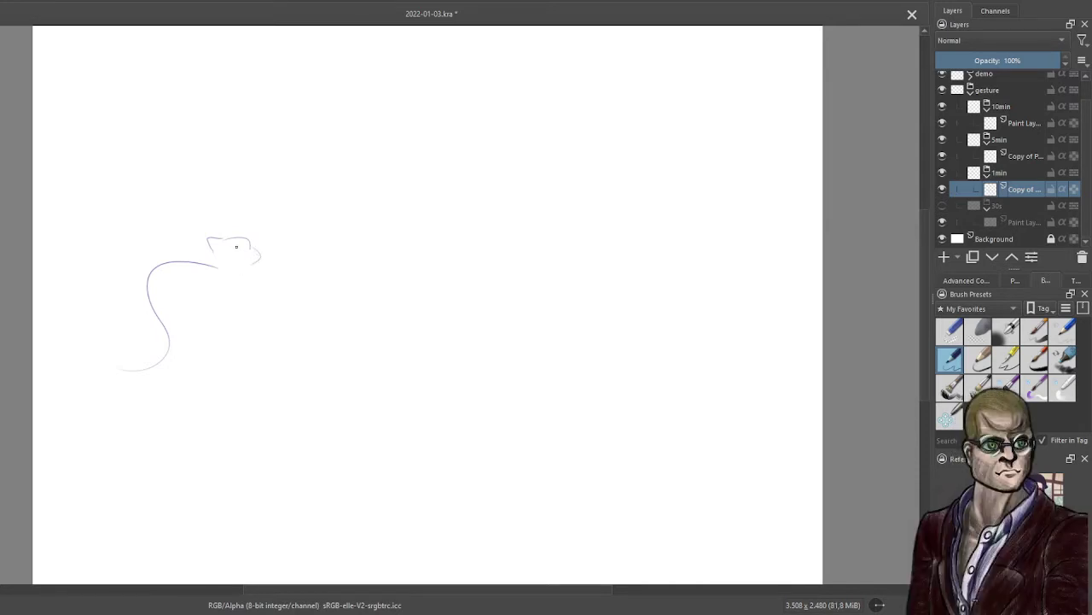
{"action": "left_click_drag", "start_coordinate": [236, 247], "coordinate": [240, 246]}
Sketch a second figure beside the first, with a long curved back, chest line and raised head in profile with muzzle and ears.
{"action": "left_click_drag", "start_coordinate": [266, 191], "coordinate": [315, 238]}
{"action": "mouse_move", "coordinate": [305, 168]}
{"action": "left_mouse_down"}
{"action": "mouse_move", "coordinate": [368, 297]}
{"action": "mouse_move", "coordinate": [364, 312]}
{"action": "left_mouse_up"}
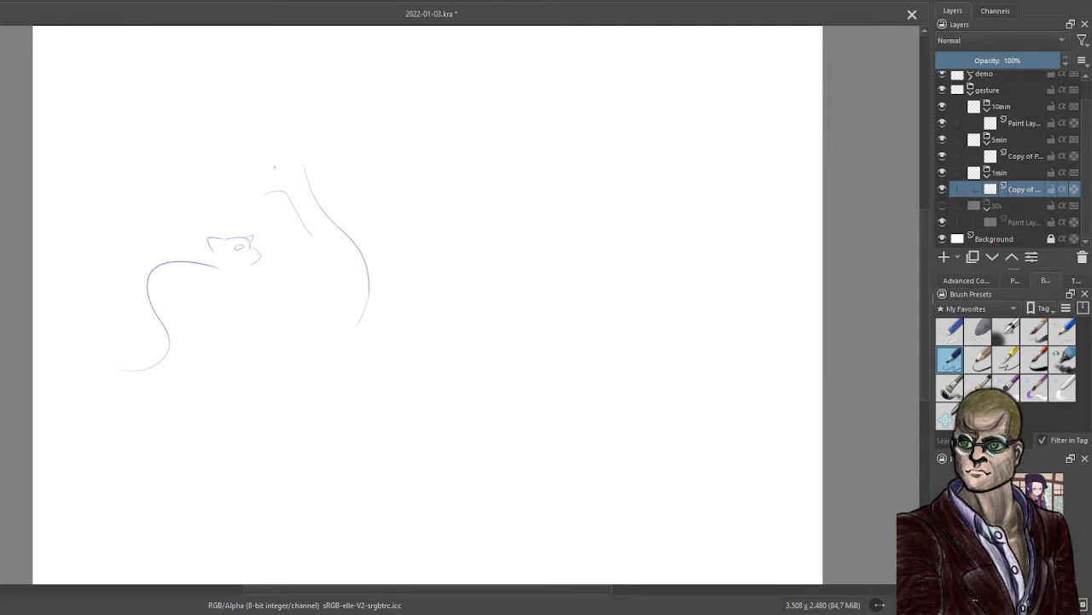
{"action": "left_click_drag", "start_coordinate": [278, 165], "coordinate": [267, 178]}
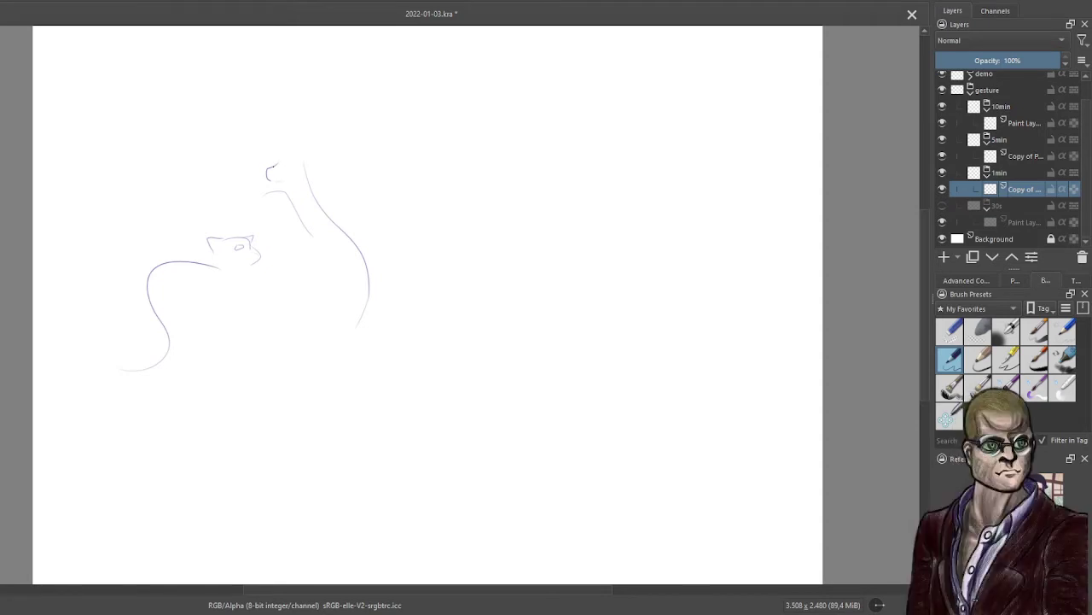
{"action": "mouse_move", "coordinate": [290, 146]}
{"action": "left_mouse_down"}
{"action": "mouse_move", "coordinate": [269, 164]}
{"action": "mouse_move", "coordinate": [312, 151]}
{"action": "left_mouse_up"}
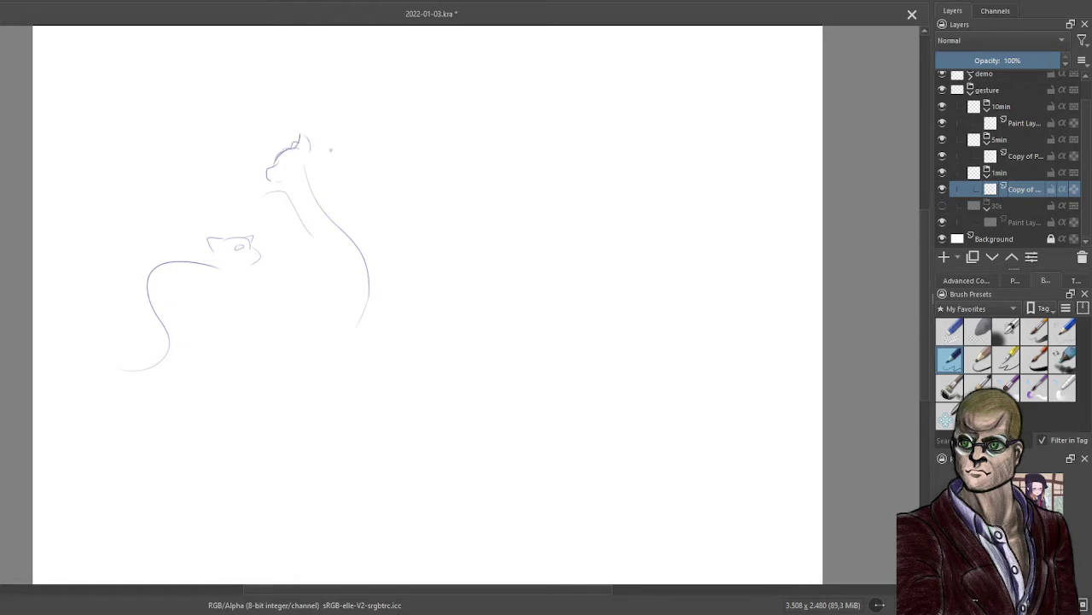
{"action": "left_click_drag", "start_coordinate": [318, 155], "coordinate": [321, 178]}
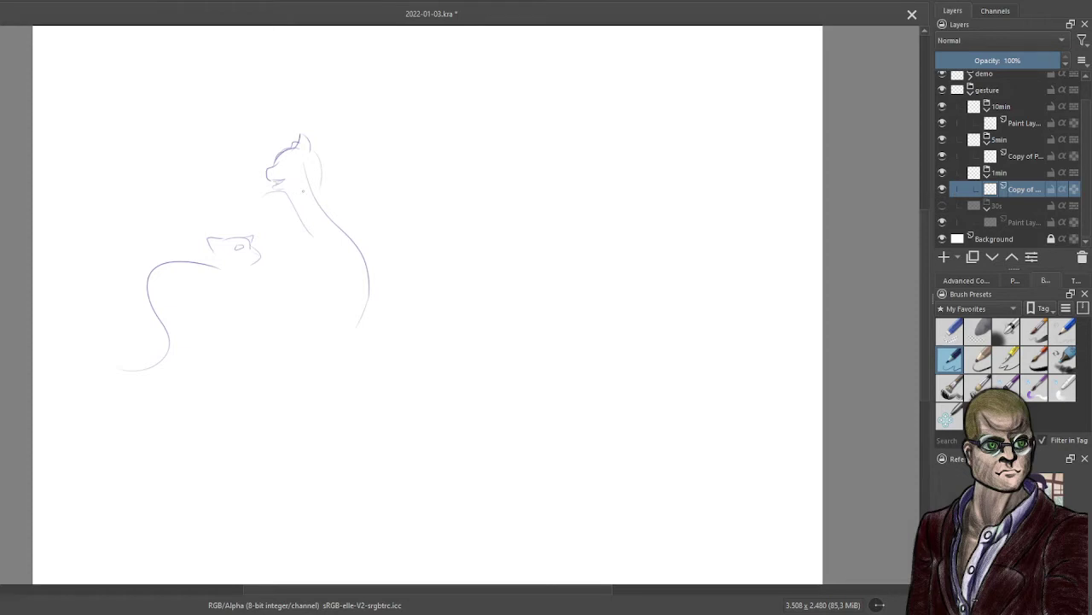
{"action": "left_click_drag", "start_coordinate": [287, 183], "coordinate": [302, 229]}
Sketch a large walking cat's torso in the canvas's upper right, with a wavy back, sloping left end, leftmost leg and belly curve.
{"action": "mouse_move", "coordinate": [491, 75]}
{"action": "left_mouse_down"}
{"action": "mouse_move", "coordinate": [572, 60]}
{"action": "mouse_move", "coordinate": [663, 61]}
{"action": "mouse_move", "coordinate": [704, 88]}
{"action": "left_mouse_up"}
{"action": "mouse_move", "coordinate": [627, 56]}
{"action": "left_mouse_down"}
{"action": "mouse_move", "coordinate": [451, 62]}
{"action": "mouse_move", "coordinate": [466, 144]}
{"action": "left_mouse_up"}
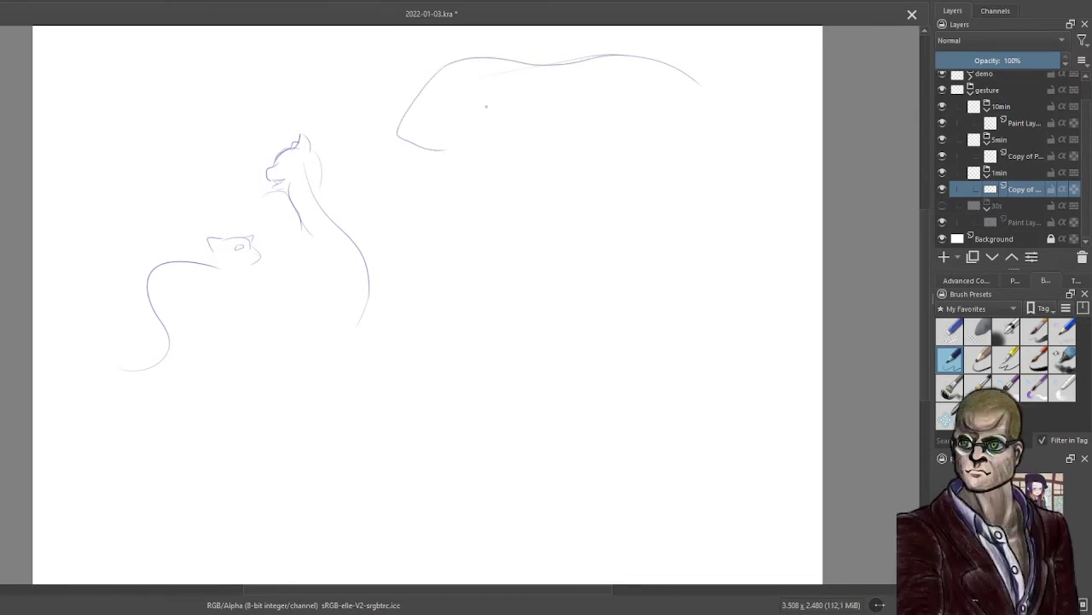
{"action": "mouse_move", "coordinate": [501, 111]}
{"action": "left_mouse_down"}
{"action": "mouse_move", "coordinate": [435, 166]}
{"action": "mouse_move", "coordinate": [414, 223]}
{"action": "left_mouse_up"}
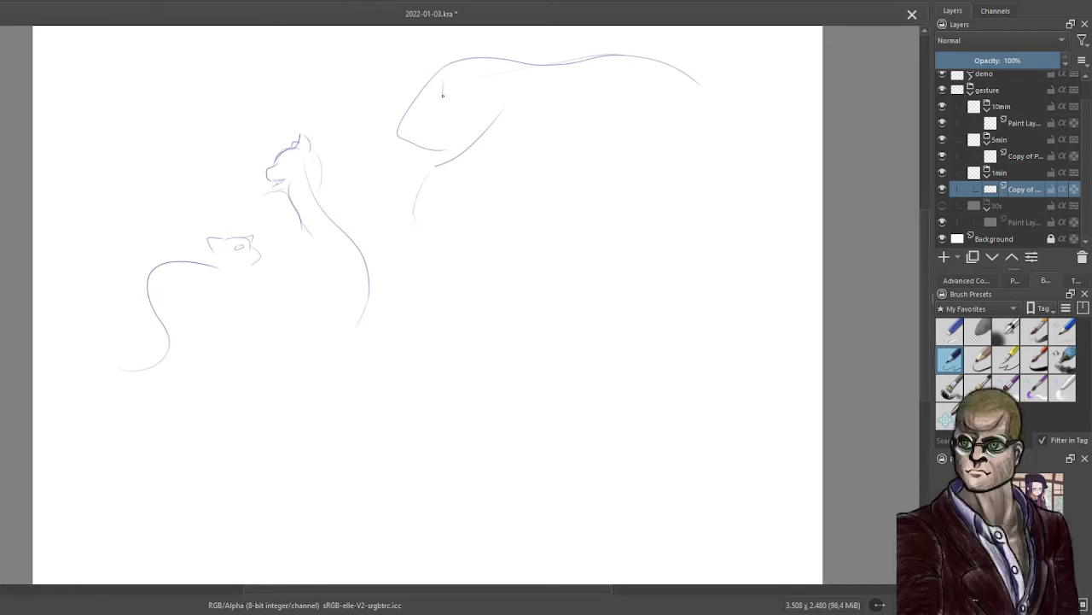
{"action": "mouse_move", "coordinate": [442, 78]}
{"action": "left_mouse_down"}
{"action": "mouse_move", "coordinate": [407, 171]}
{"action": "mouse_move", "coordinate": [402, 223]}
{"action": "left_mouse_up"}
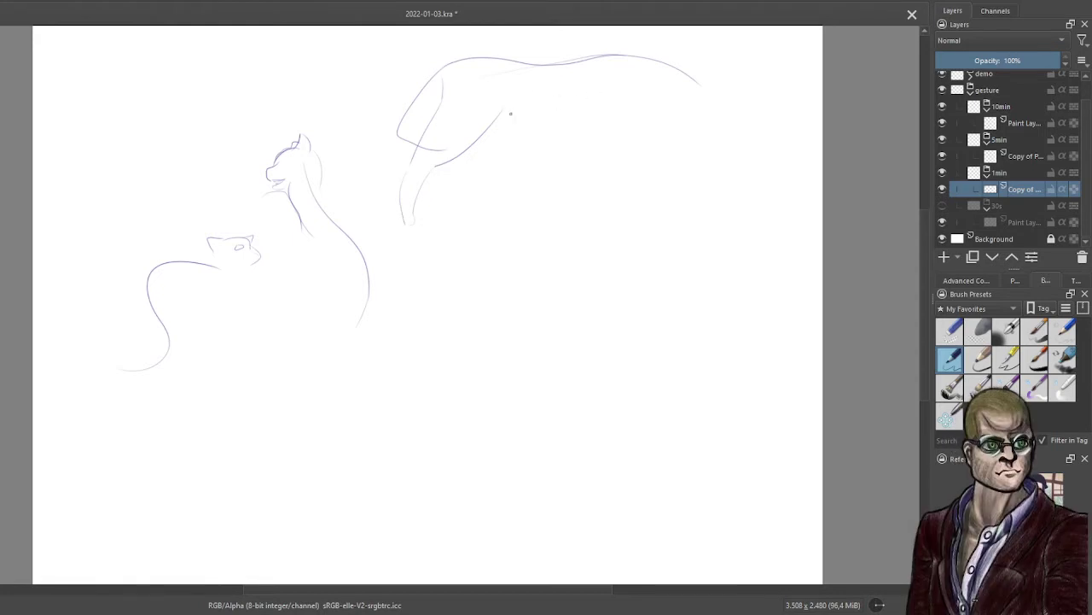
{"action": "mouse_move", "coordinate": [494, 121]}
{"action": "left_mouse_down"}
{"action": "mouse_move", "coordinate": [502, 110]}
{"action": "mouse_move", "coordinate": [551, 138]}
{"action": "mouse_move", "coordinate": [615, 149]}
{"action": "mouse_move", "coordinate": [667, 116]}
{"action": "left_mouse_up"}
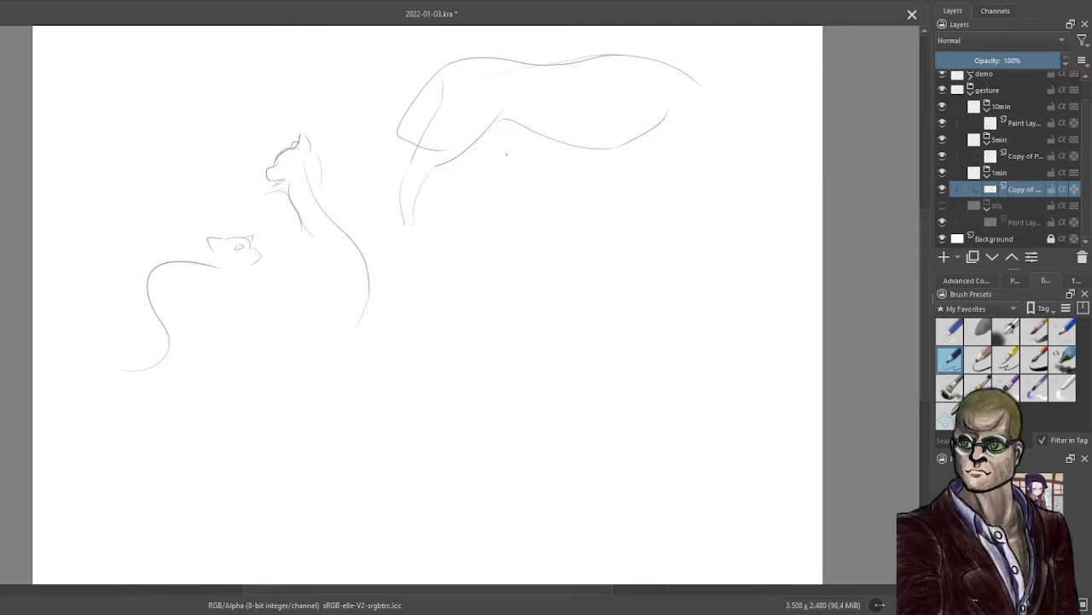
Add two more legs with paws under the walking cat's body, one bent near the left and one straight near the right.
{"action": "mouse_move", "coordinate": [511, 124]}
{"action": "left_mouse_down"}
{"action": "mouse_move", "coordinate": [488, 176]}
{"action": "mouse_move", "coordinate": [501, 216]}
{"action": "left_mouse_up"}
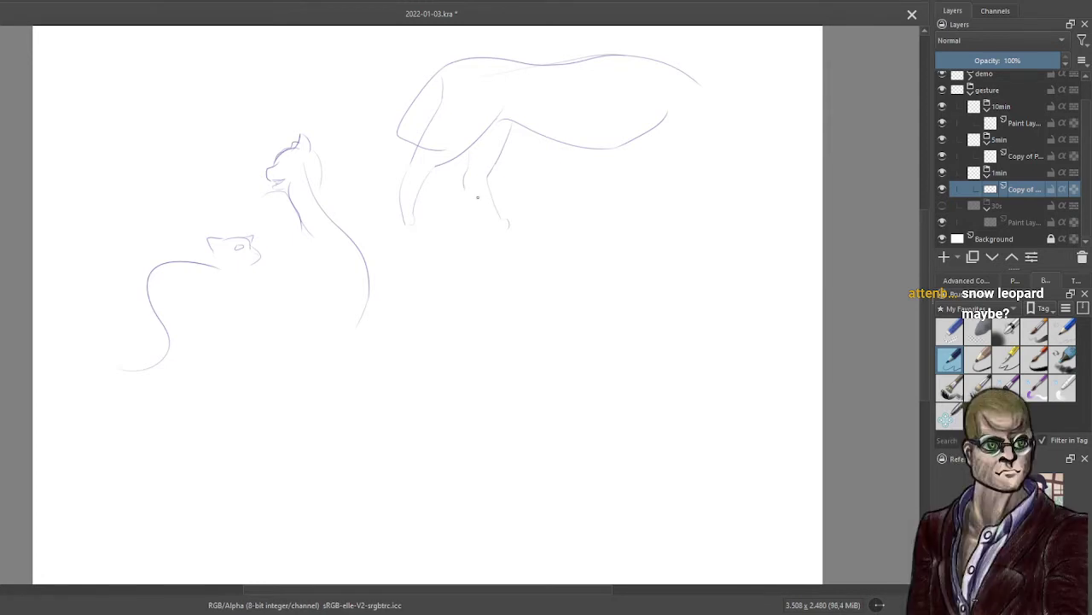
{"action": "left_click_drag", "start_coordinate": [468, 194], "coordinate": [504, 228]}
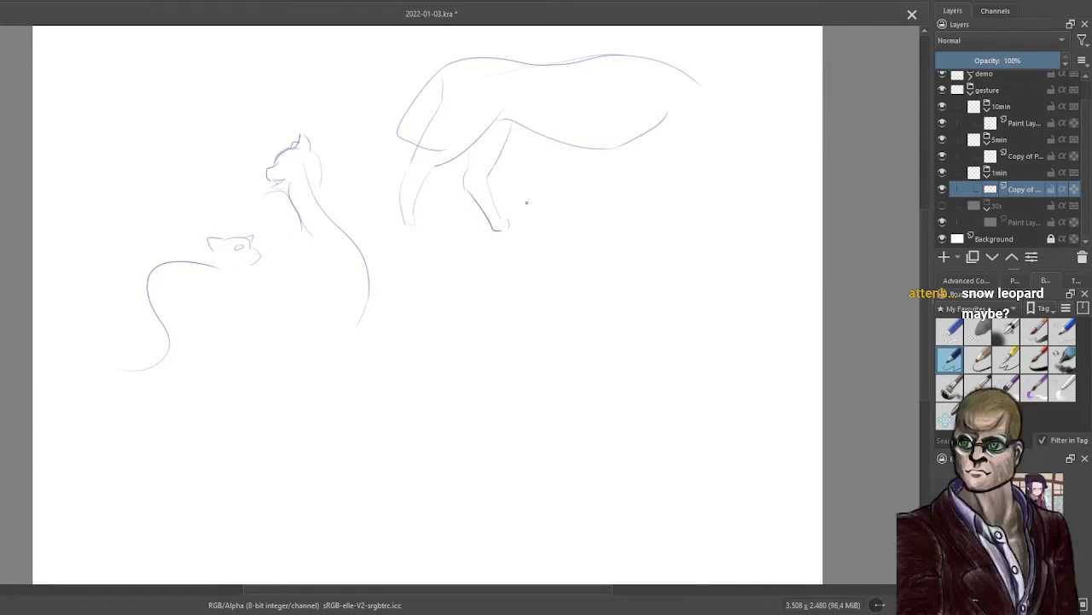
{"action": "left_click_drag", "start_coordinate": [629, 95], "coordinate": [596, 197]}
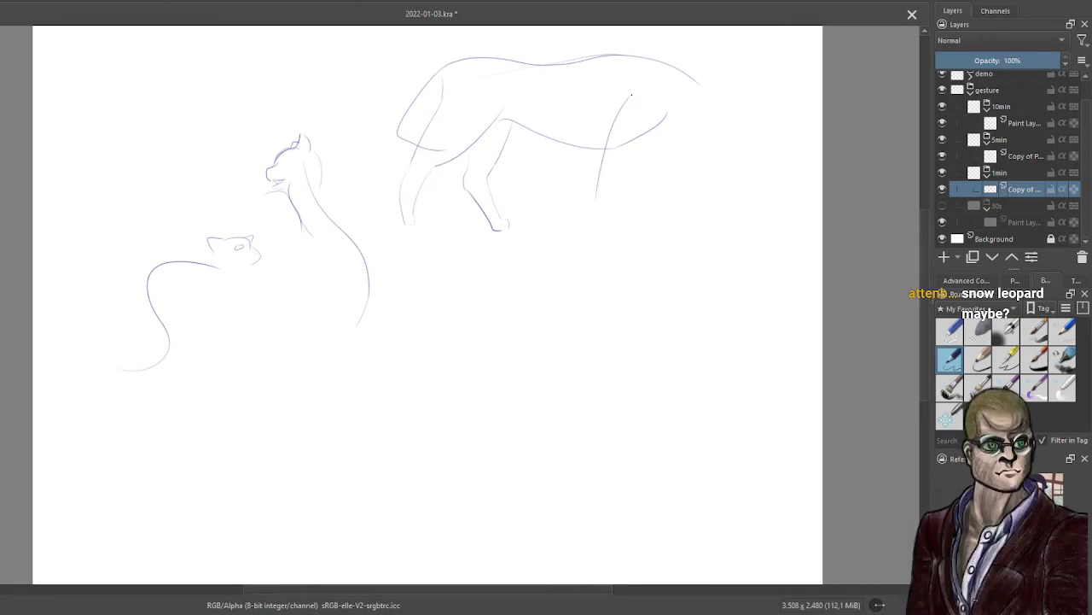
{"action": "mouse_move", "coordinate": [632, 94]}
{"action": "left_mouse_down"}
{"action": "mouse_move", "coordinate": [591, 218]}
{"action": "mouse_move", "coordinate": [621, 224]}
{"action": "left_mouse_up"}
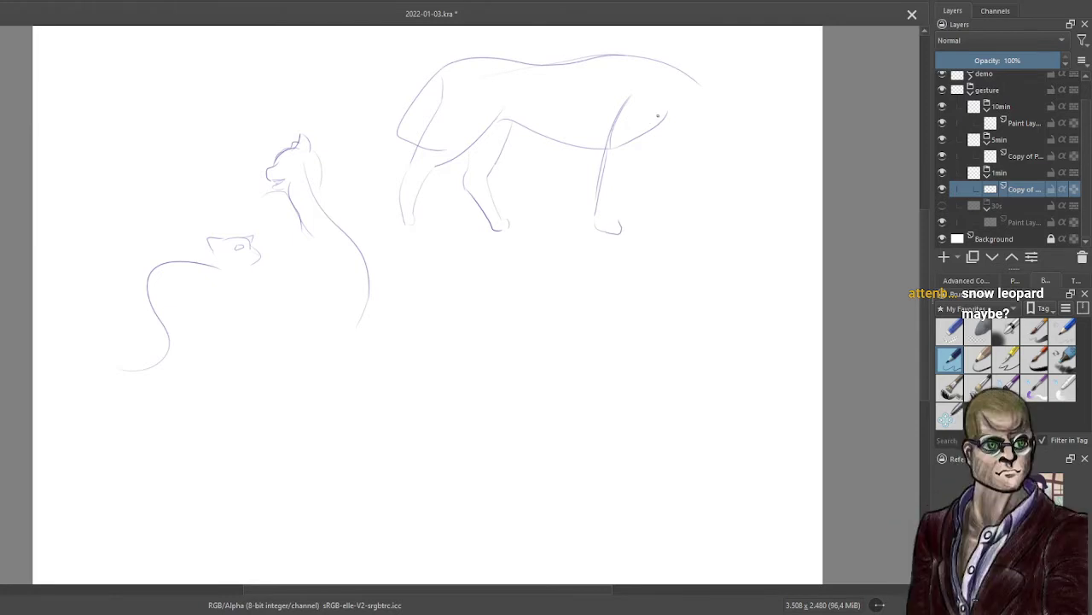
{"action": "left_click_drag", "start_coordinate": [639, 151], "coordinate": [617, 183]}
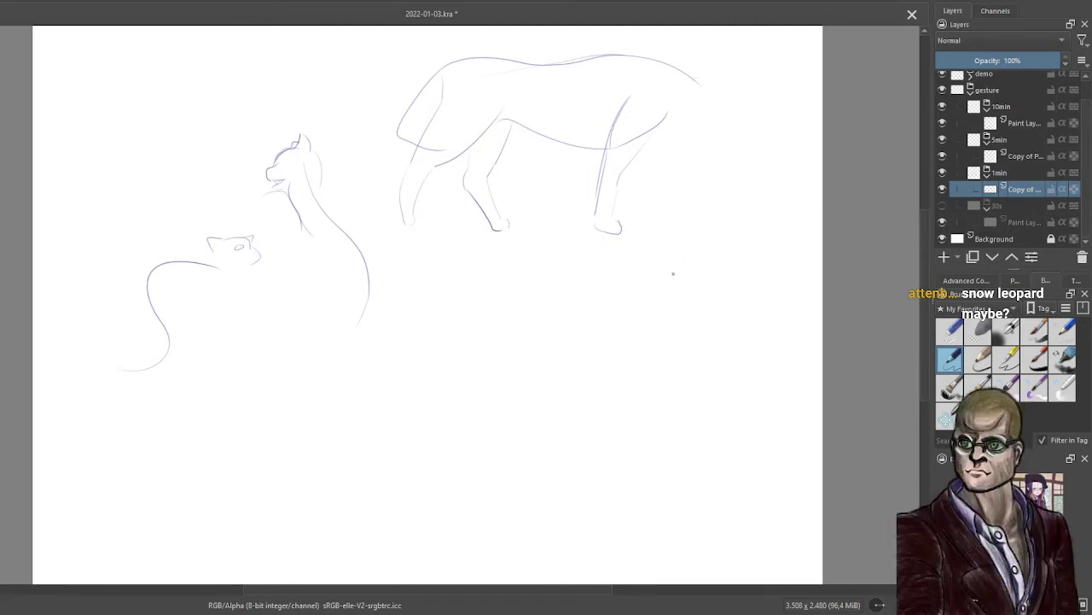
Sketch a lion's head below the walking cat, with brows, nose and mouth, and surround it with a jagged mane.
{"action": "left_click_drag", "start_coordinate": [676, 251], "coordinate": [650, 284]}
{"action": "left_click_drag", "start_coordinate": [672, 265], "coordinate": [689, 259]}
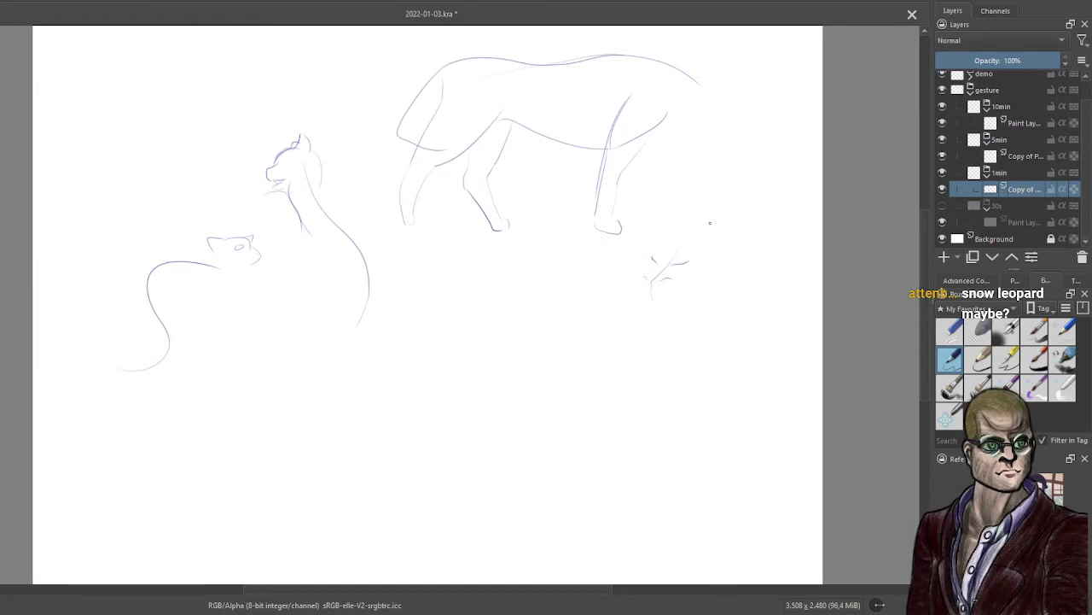
{"action": "mouse_move", "coordinate": [673, 250]}
{"action": "left_mouse_down"}
{"action": "mouse_move", "coordinate": [701, 220]}
{"action": "mouse_move", "coordinate": [709, 235]}
{"action": "mouse_move", "coordinate": [736, 240]}
{"action": "mouse_move", "coordinate": [731, 307]}
{"action": "left_mouse_up"}
{"action": "left_click_drag", "start_coordinate": [727, 316], "coordinate": [724, 350]}
{"action": "mouse_move", "coordinate": [650, 236]}
{"action": "left_mouse_down"}
{"action": "mouse_move", "coordinate": [657, 244]}
{"action": "mouse_move", "coordinate": [640, 270]}
{"action": "left_mouse_up"}
{"action": "mouse_move", "coordinate": [639, 278]}
{"action": "left_mouse_down"}
{"action": "mouse_move", "coordinate": [660, 306]}
{"action": "mouse_move", "coordinate": [691, 293]}
{"action": "left_mouse_up"}
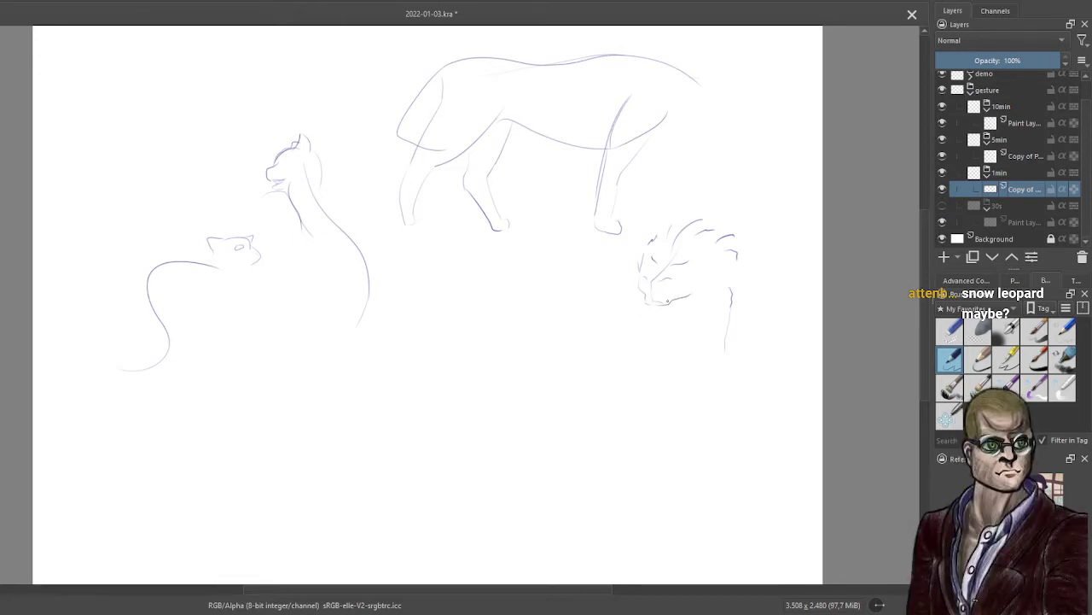
{"action": "left_click_drag", "start_coordinate": [648, 303], "coordinate": [667, 297]}
{"action": "mouse_move", "coordinate": [628, 322]}
{"action": "left_mouse_down"}
{"action": "mouse_move", "coordinate": [643, 366]}
{"action": "mouse_move", "coordinate": [697, 378]}
{"action": "left_mouse_up"}
{"action": "left_click_drag", "start_coordinate": [741, 324], "coordinate": [702, 378]}
Sketch a curled-up cat in the lower middle as a wide ellipse, with an eared head and closed eyes at its right end.
{"action": "mouse_move", "coordinate": [481, 323]}
{"action": "left_mouse_down"}
{"action": "mouse_move", "coordinate": [469, 424]}
{"action": "mouse_move", "coordinate": [393, 366]}
{"action": "left_mouse_up"}
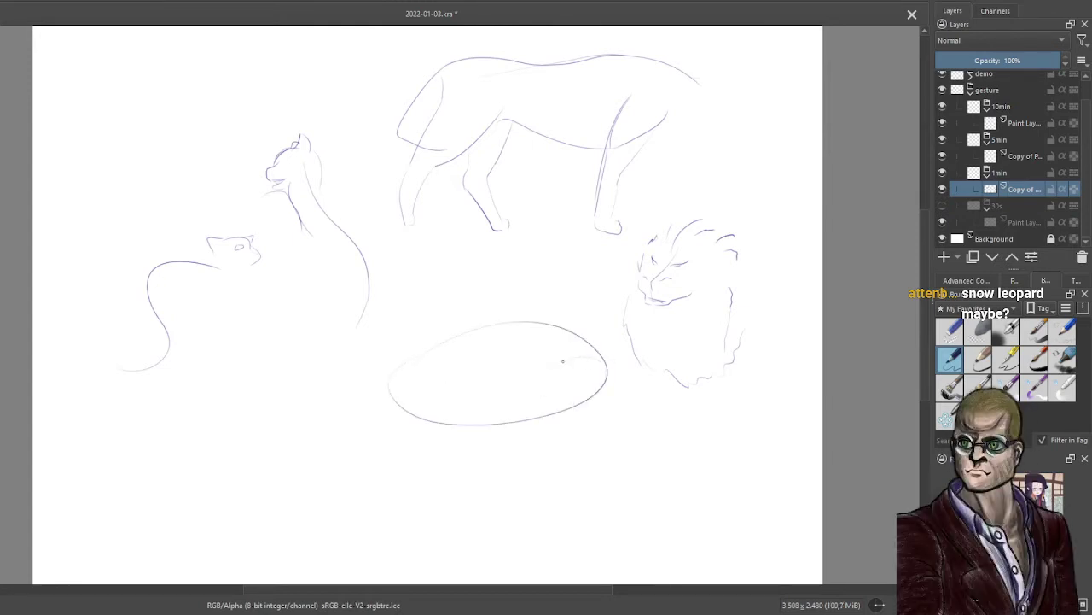
{"action": "mouse_move", "coordinate": [554, 358]}
{"action": "left_mouse_down"}
{"action": "mouse_move", "coordinate": [538, 371]}
{"action": "mouse_move", "coordinate": [545, 378]}
{"action": "left_mouse_up"}
{"action": "mouse_move", "coordinate": [595, 354]}
{"action": "left_mouse_down"}
{"action": "mouse_move", "coordinate": [618, 353]}
{"action": "mouse_move", "coordinate": [606, 370]}
{"action": "left_mouse_up"}
{"action": "key", "text": "ctrl+z"}
{"action": "left_click_drag", "start_coordinate": [542, 384], "coordinate": [544, 391]}
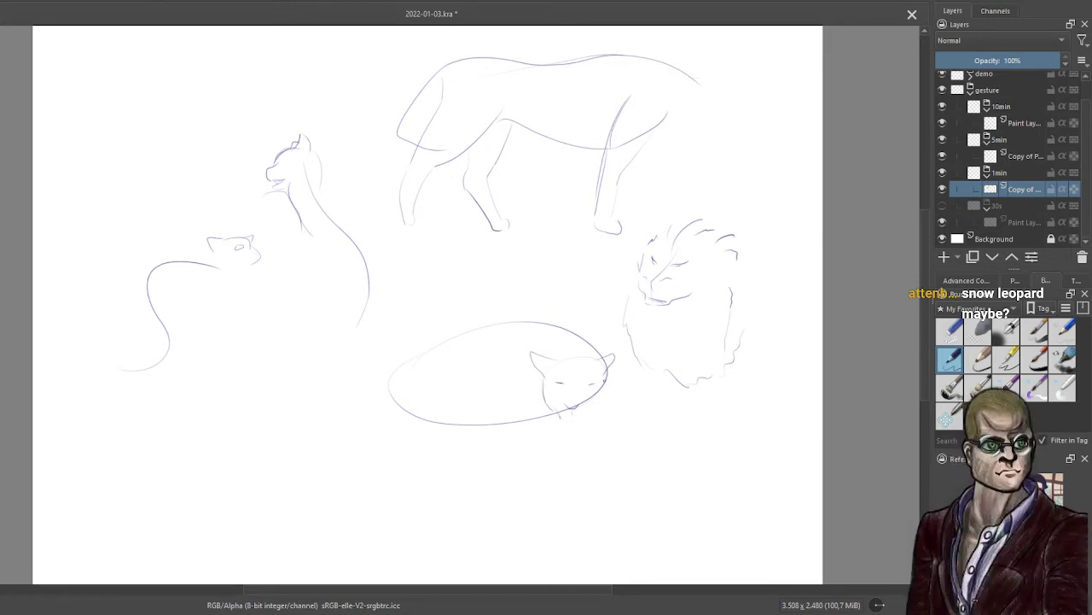
{"action": "left_click_drag", "start_coordinate": [608, 374], "coordinate": [600, 406]}
Add the curled cat's haunch and rump curves, reinforce its back line and draw two front paws beneath the head.
{"action": "mouse_move", "coordinate": [505, 360]}
{"action": "left_mouse_down"}
{"action": "mouse_move", "coordinate": [459, 408]}
{"action": "mouse_move", "coordinate": [396, 376]}
{"action": "left_mouse_up"}
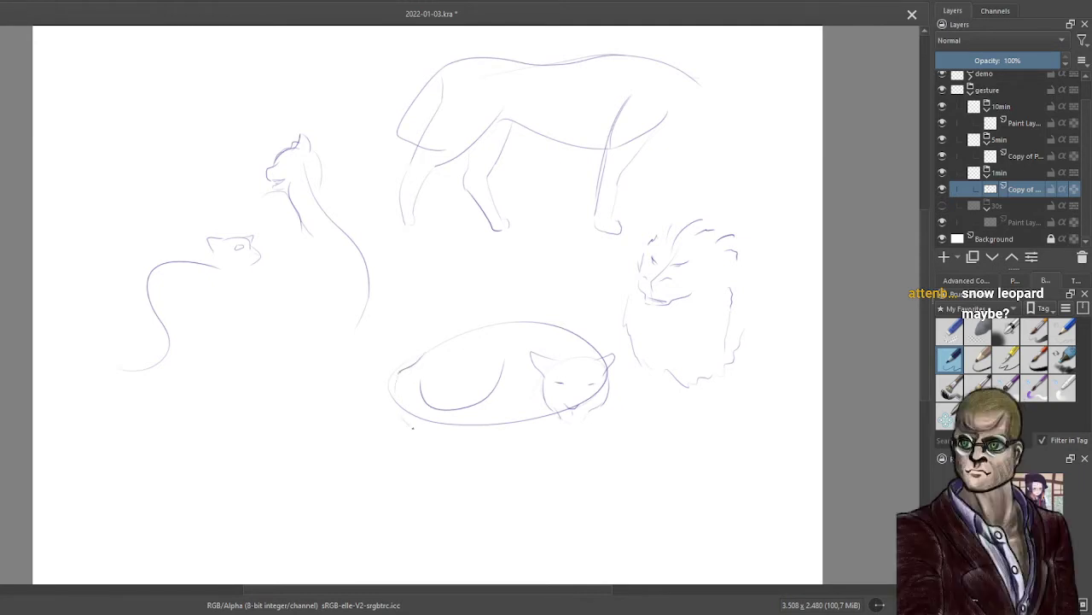
{"action": "left_click_drag", "start_coordinate": [414, 427], "coordinate": [471, 445]}
{"action": "mouse_move", "coordinate": [509, 358]}
{"action": "left_mouse_down"}
{"action": "mouse_move", "coordinate": [499, 422]}
{"action": "mouse_move", "coordinate": [466, 417]}
{"action": "mouse_move", "coordinate": [483, 430]}
{"action": "mouse_move", "coordinate": [404, 382]}
{"action": "mouse_move", "coordinate": [415, 426]}
{"action": "mouse_move", "coordinate": [392, 389]}
{"action": "mouse_move", "coordinate": [480, 331]}
{"action": "left_mouse_up"}
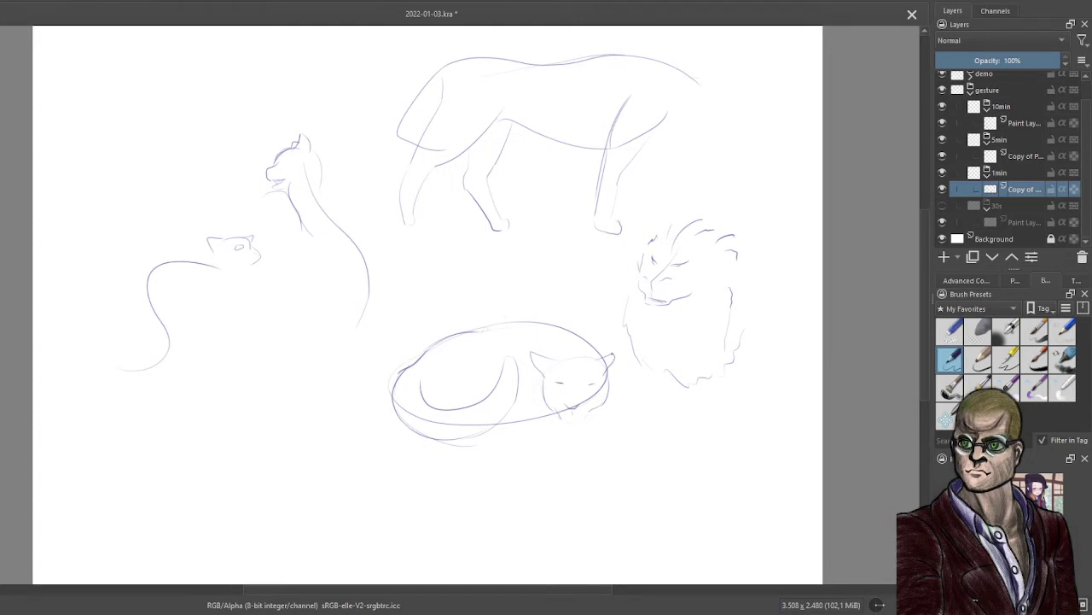
{"action": "mouse_move", "coordinate": [600, 357]}
{"action": "left_mouse_down"}
{"action": "mouse_move", "coordinate": [562, 338]}
{"action": "mouse_move", "coordinate": [475, 330]}
{"action": "left_mouse_up"}
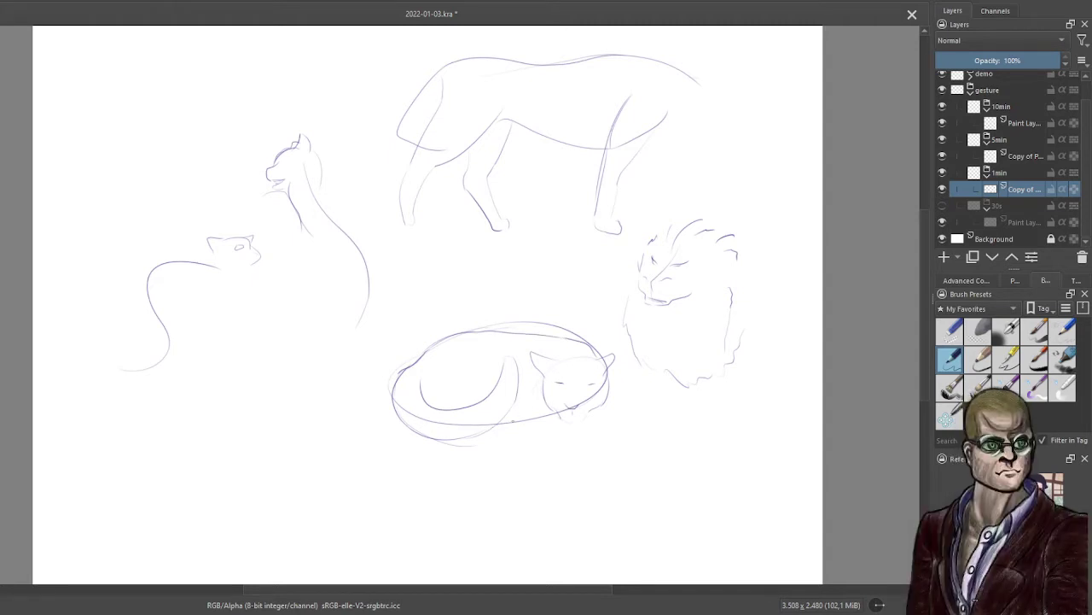
{"action": "mouse_move", "coordinate": [493, 422]}
{"action": "left_mouse_down"}
{"action": "mouse_move", "coordinate": [567, 424]}
{"action": "mouse_move", "coordinate": [551, 440]}
{"action": "mouse_move", "coordinate": [462, 450]}
{"action": "mouse_move", "coordinate": [487, 438]}
{"action": "left_mouse_up"}
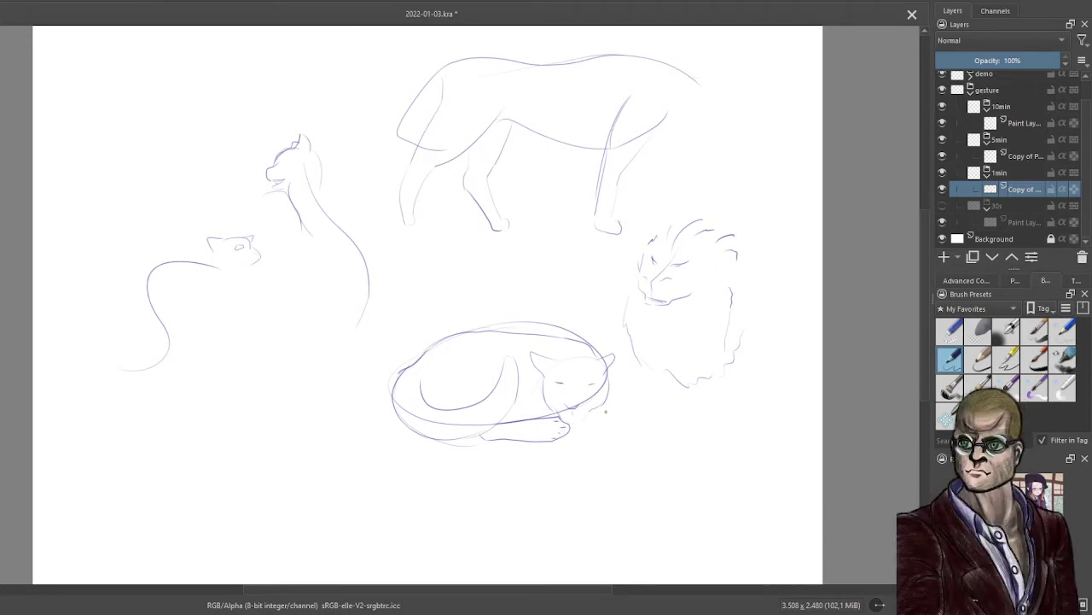
{"action": "left_click_drag", "start_coordinate": [597, 423], "coordinate": [572, 441]}
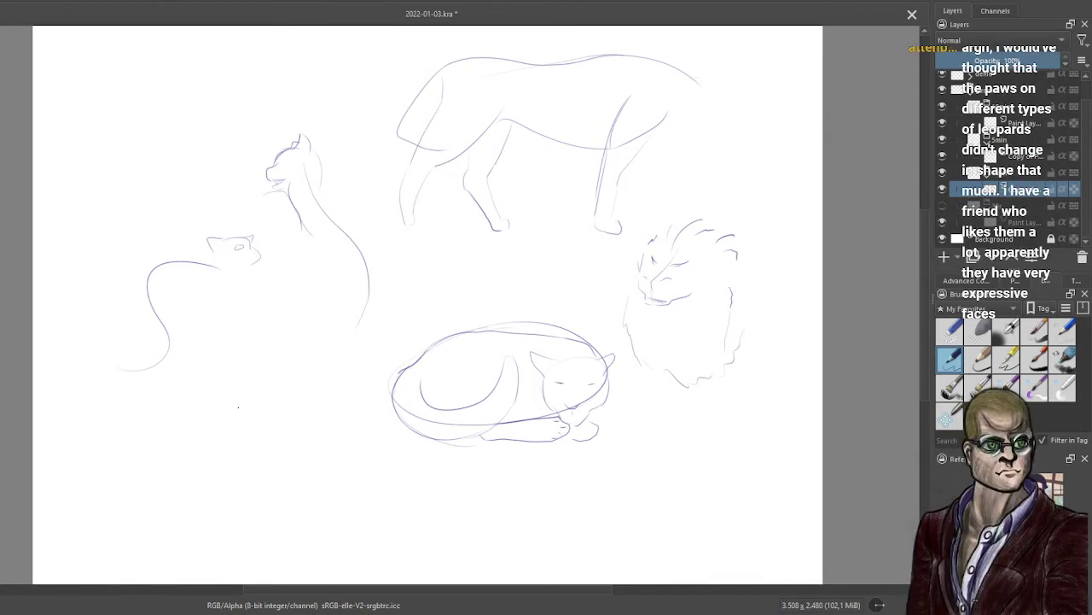
Start a new figure in the canvas's lower left with two stacked circles, a centre line and small oval facial marks.
{"action": "left_click_drag", "start_coordinate": [242, 411], "coordinate": [235, 495]}
{"action": "mouse_move", "coordinate": [207, 507]}
{"action": "left_mouse_down"}
{"action": "mouse_move", "coordinate": [217, 446]}
{"action": "mouse_move", "coordinate": [269, 497]}
{"action": "left_mouse_up"}
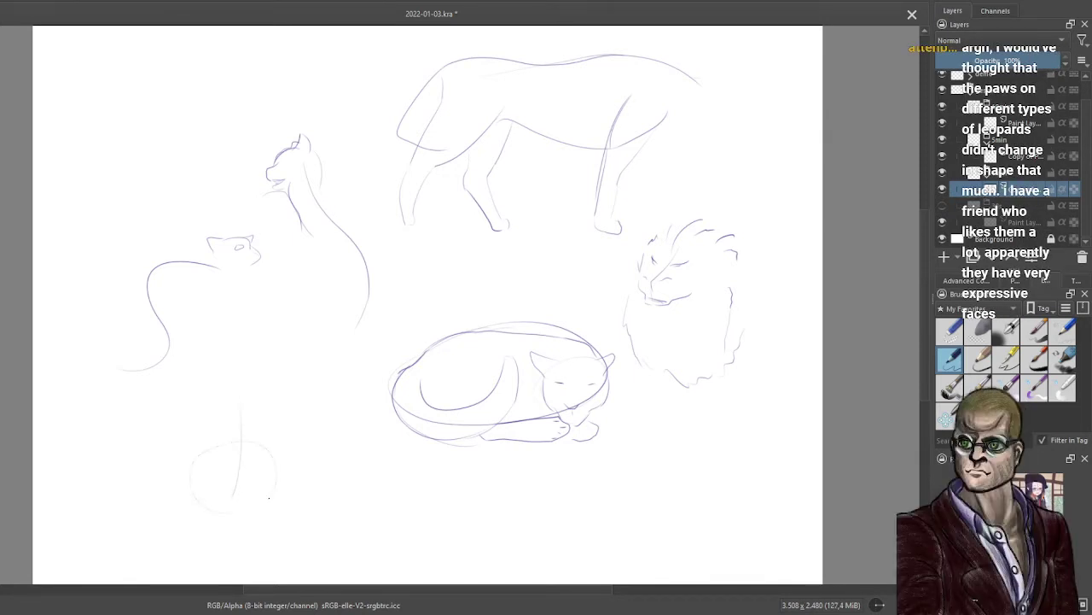
{"action": "mouse_move", "coordinate": [246, 430]}
{"action": "left_mouse_down"}
{"action": "mouse_move", "coordinate": [272, 418]}
{"action": "mouse_move", "coordinate": [240, 403]}
{"action": "left_mouse_up"}
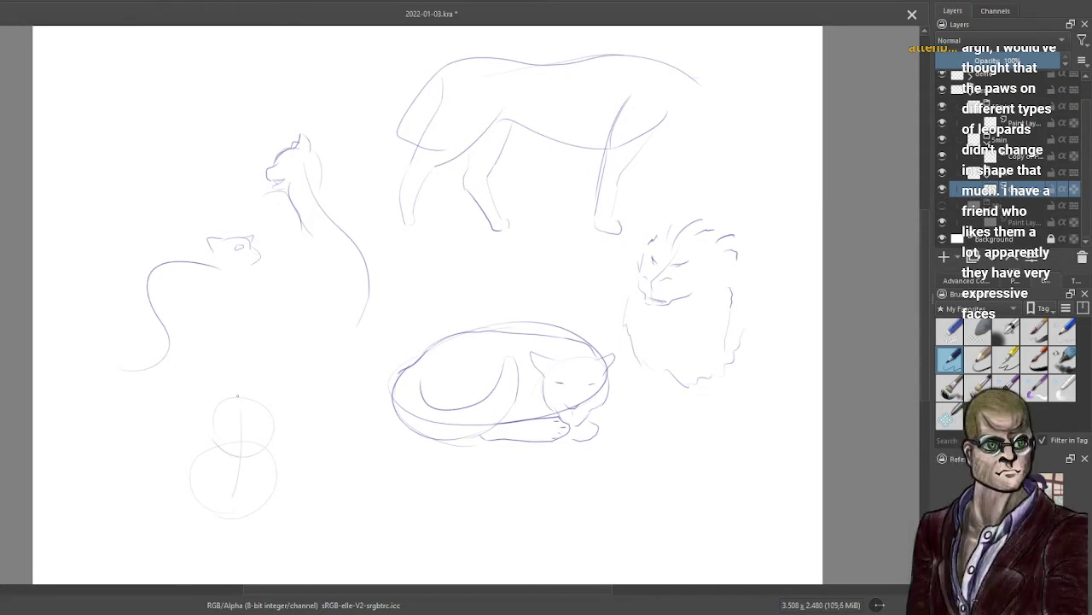
{"action": "mouse_move", "coordinate": [237, 415]}
{"action": "left_mouse_down"}
{"action": "mouse_move", "coordinate": [228, 407]}
{"action": "mouse_move", "coordinate": [245, 426]}
{"action": "left_mouse_up"}
{"action": "key", "text": "ctrl+z"}
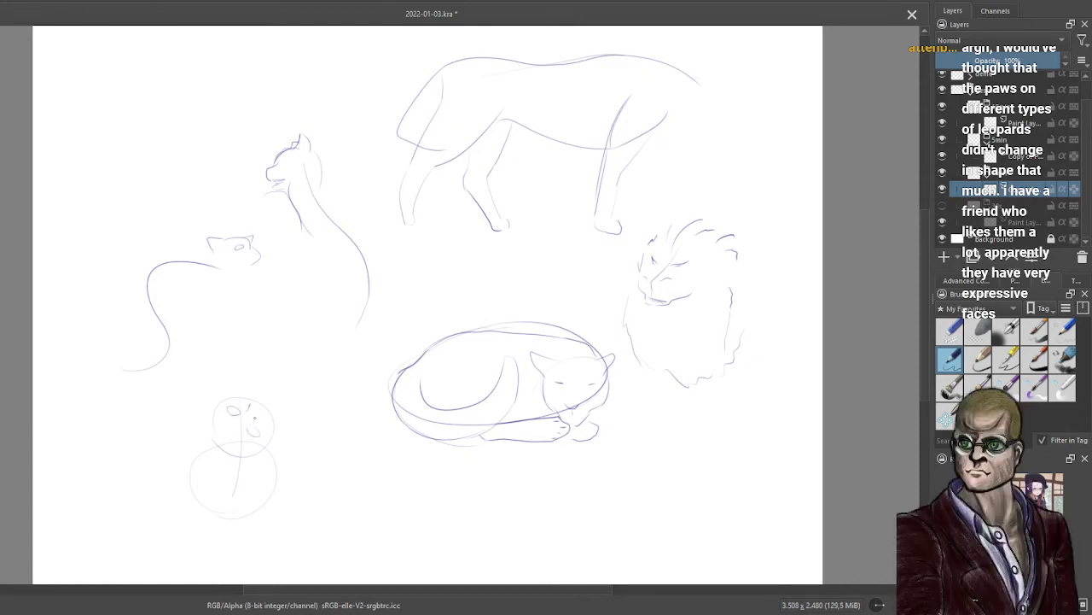
Add facial marks and a pointed muzzle to the circle figure, and outline its head, ear and body.
{"action": "left_click_drag", "start_coordinate": [259, 406], "coordinate": [261, 411]}
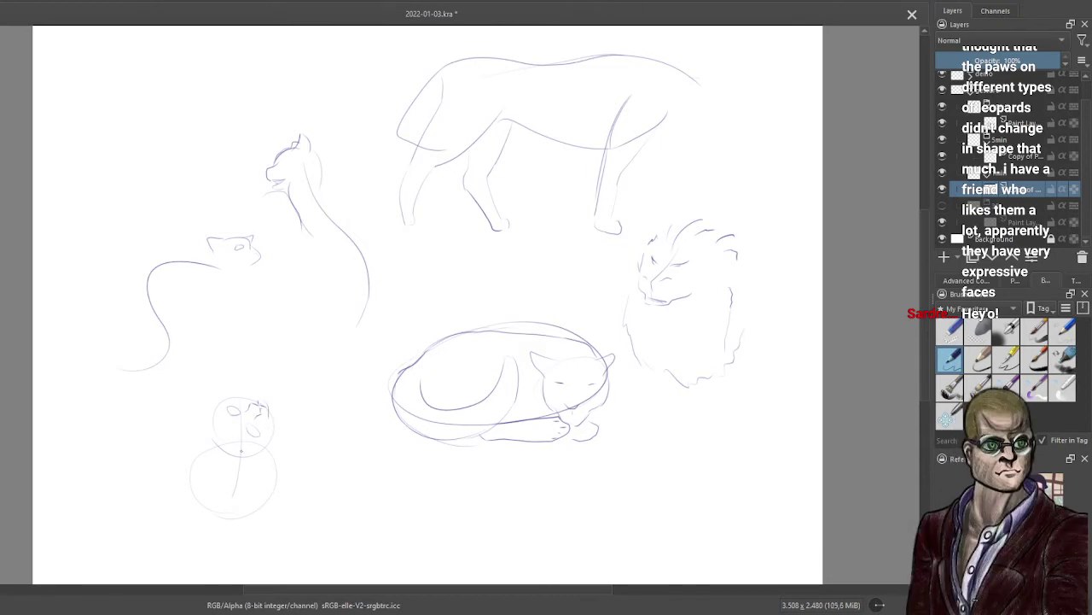
{"action": "left_click_drag", "start_coordinate": [235, 450], "coordinate": [256, 454]}
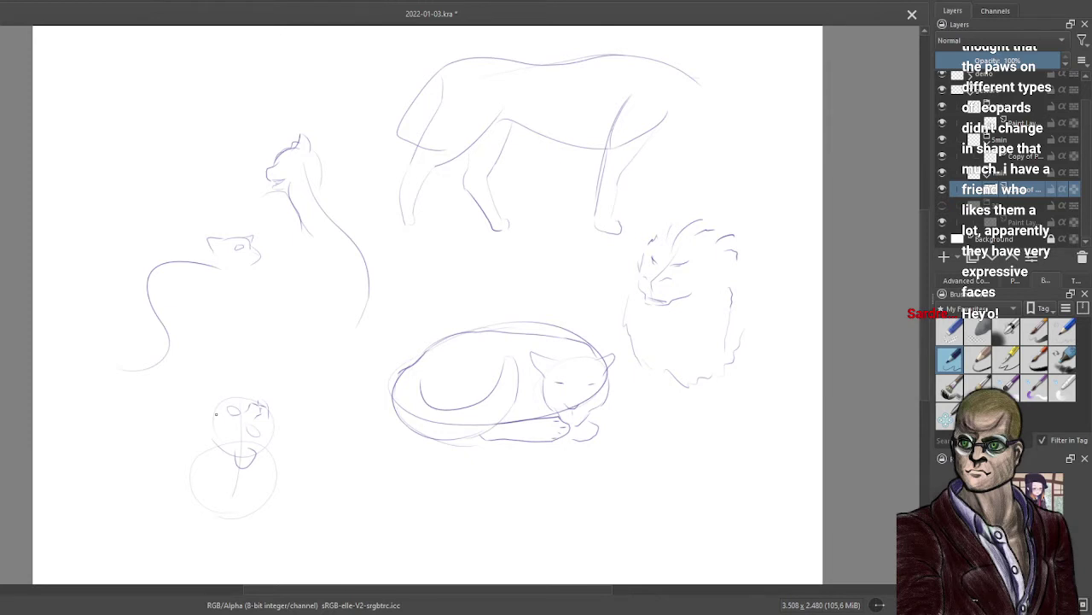
{"action": "mouse_move", "coordinate": [217, 410]}
{"action": "left_mouse_down"}
{"action": "mouse_move", "coordinate": [196, 420]}
{"action": "mouse_move", "coordinate": [233, 453]}
{"action": "left_mouse_up"}
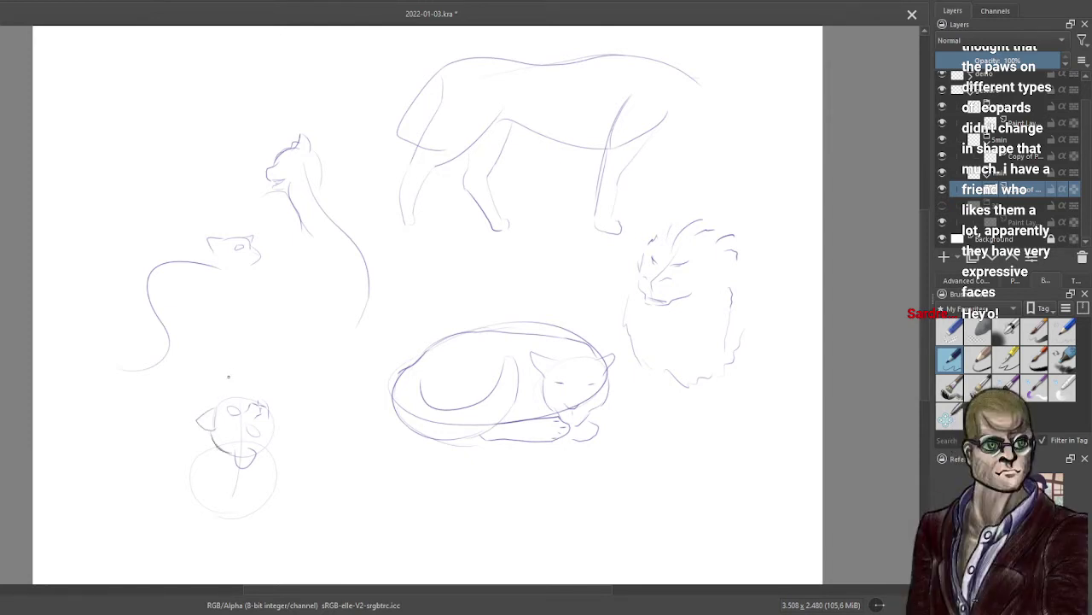
{"action": "mouse_move", "coordinate": [214, 408]}
{"action": "left_mouse_down"}
{"action": "mouse_move", "coordinate": [270, 406]}
{"action": "mouse_move", "coordinate": [277, 495]}
{"action": "left_mouse_up"}
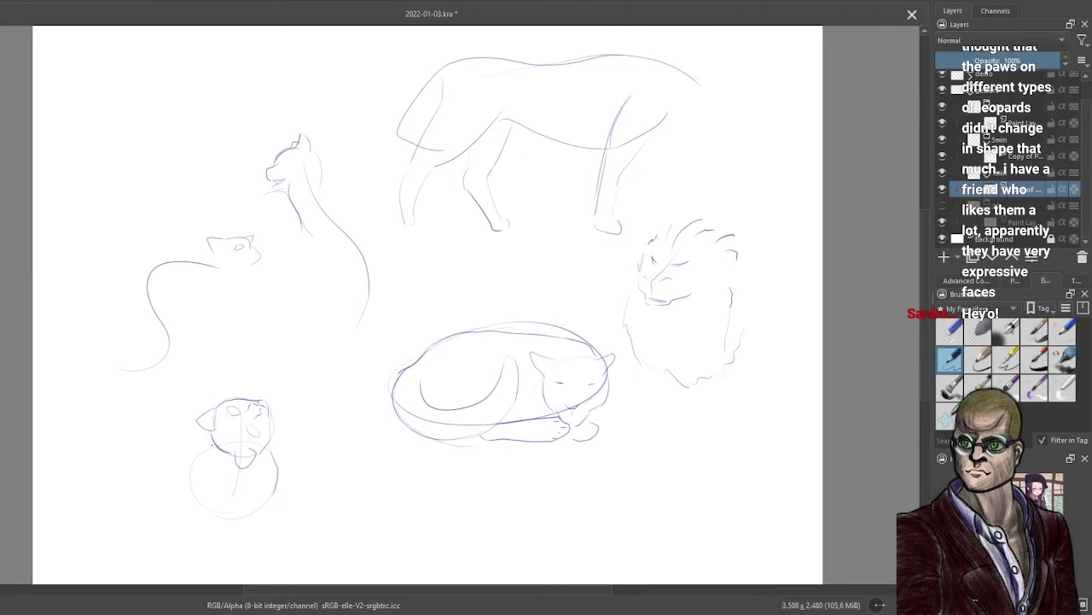
{"action": "mouse_move", "coordinate": [212, 445]}
{"action": "left_mouse_down"}
{"action": "mouse_move", "coordinate": [229, 496]}
{"action": "mouse_move", "coordinate": [203, 502]}
{"action": "mouse_move", "coordinate": [277, 500]}
{"action": "left_mouse_up"}
Hide the 1min group and, on the 5min group's paint layer, draw two long horizontal lines across the canvas's upper right.
{"action": "left_click", "coordinate": [944, 171]}
{"action": "left_click", "coordinate": [1007, 155]}
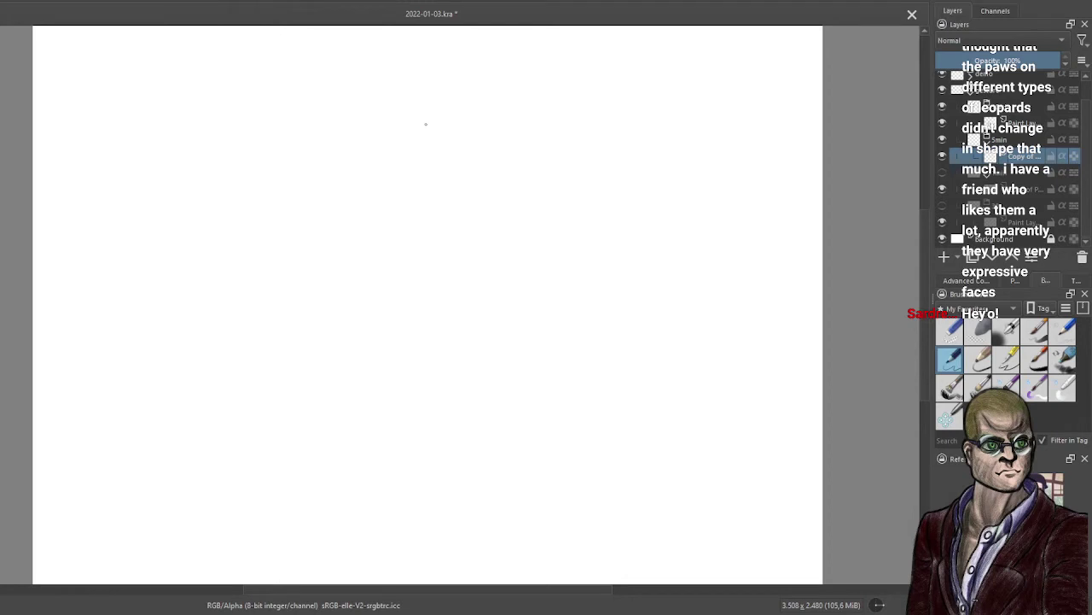
{"action": "left_click_drag", "start_coordinate": [408, 124], "coordinate": [817, 115]}
{"action": "left_click_drag", "start_coordinate": [420, 156], "coordinate": [823, 162]}
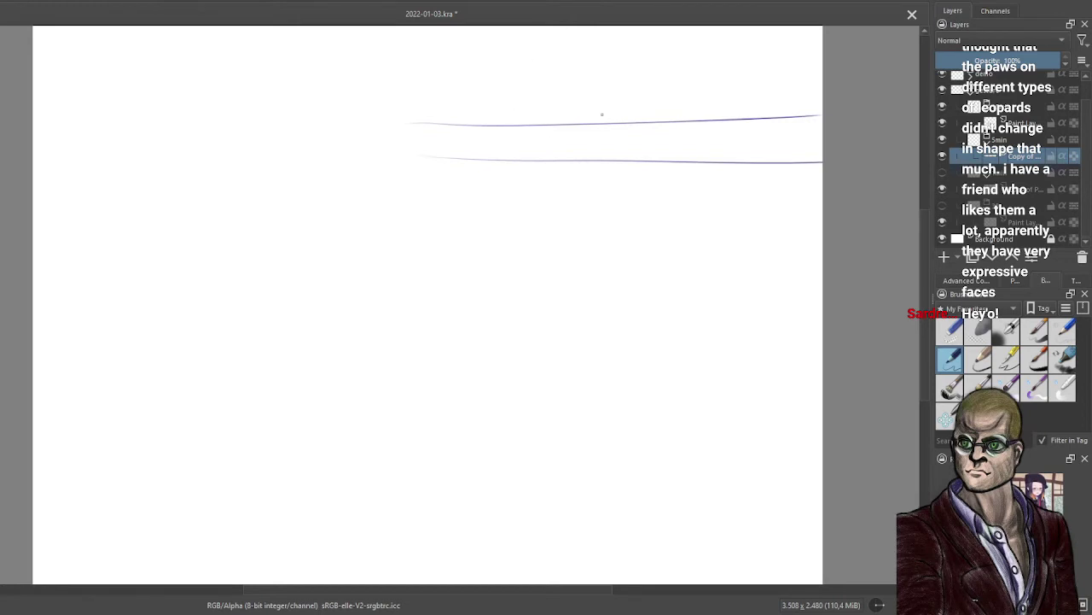
Build a frontal big cat over the lines with a head circle, a curved centre line and a mirrored pair of lower curves.
{"action": "mouse_move", "coordinate": [577, 133]}
{"action": "left_mouse_down"}
{"action": "mouse_move", "coordinate": [519, 126]}
{"action": "mouse_move", "coordinate": [597, 115]}
{"action": "left_mouse_up"}
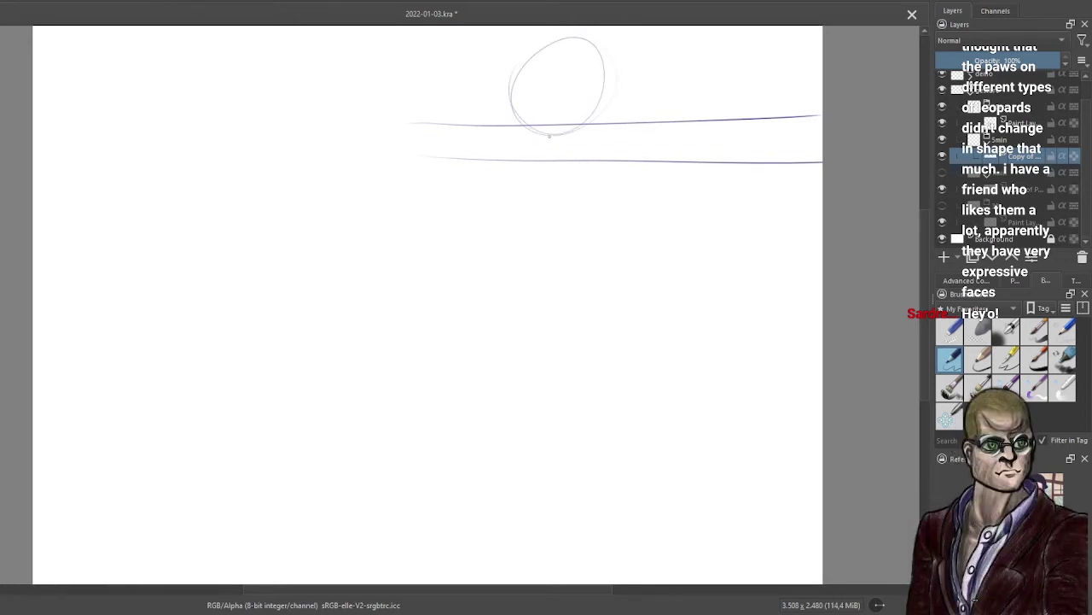
{"action": "left_click_drag", "start_coordinate": [562, 83], "coordinate": [529, 269]}
{"action": "mouse_move", "coordinate": [579, 208]}
{"action": "left_mouse_down"}
{"action": "mouse_move", "coordinate": [544, 279]}
{"action": "mouse_move", "coordinate": [597, 268]}
{"action": "mouse_move", "coordinate": [627, 244]}
{"action": "left_mouse_up"}
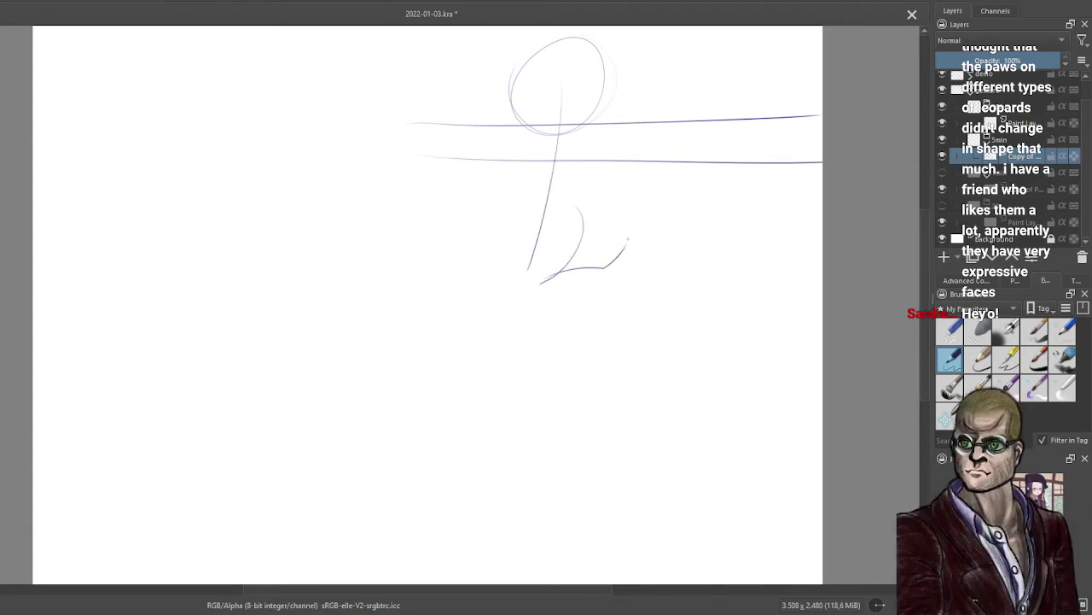
{"action": "mouse_move", "coordinate": [515, 203]}
{"action": "left_mouse_down"}
{"action": "mouse_move", "coordinate": [469, 268]}
{"action": "mouse_move", "coordinate": [472, 285]}
{"action": "left_mouse_up"}
{"action": "left_click_drag", "start_coordinate": [483, 286], "coordinate": [421, 256]}
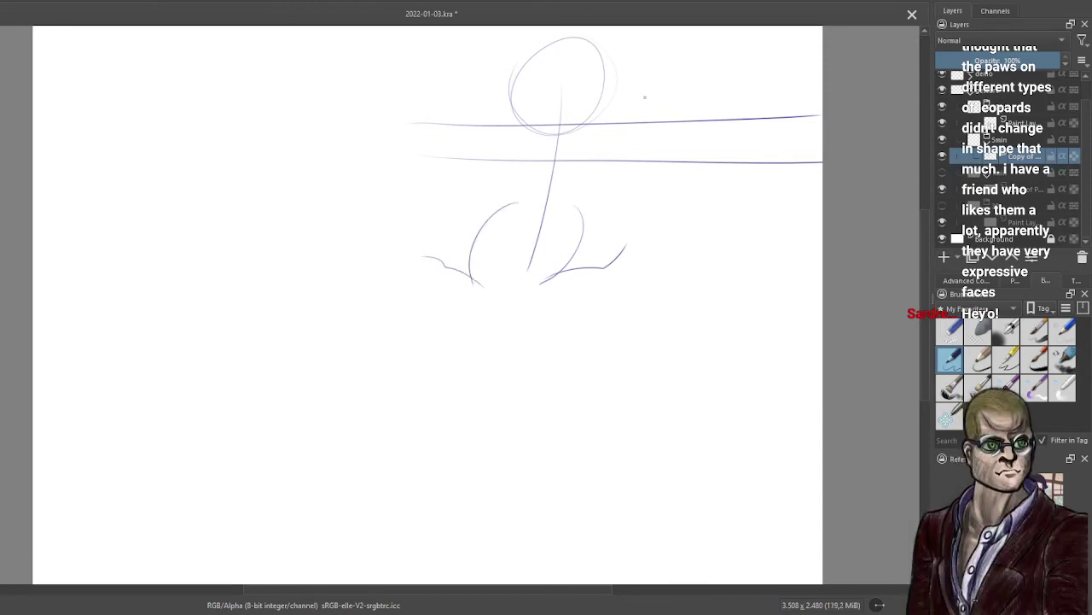
Sketch the cat's shoulders and two forepaws hanging over the horizontal lines on both sides of the head.
{"action": "left_click_drag", "start_coordinate": [600, 118], "coordinate": [608, 167]}
{"action": "key", "text": "ctrl+z"}
{"action": "mouse_move", "coordinate": [594, 125]}
{"action": "left_mouse_down"}
{"action": "mouse_move", "coordinate": [578, 174]}
{"action": "mouse_move", "coordinate": [600, 177]}
{"action": "mouse_move", "coordinate": [626, 139]}
{"action": "left_mouse_up"}
{"action": "left_click_drag", "start_coordinate": [510, 132], "coordinate": [521, 179]}
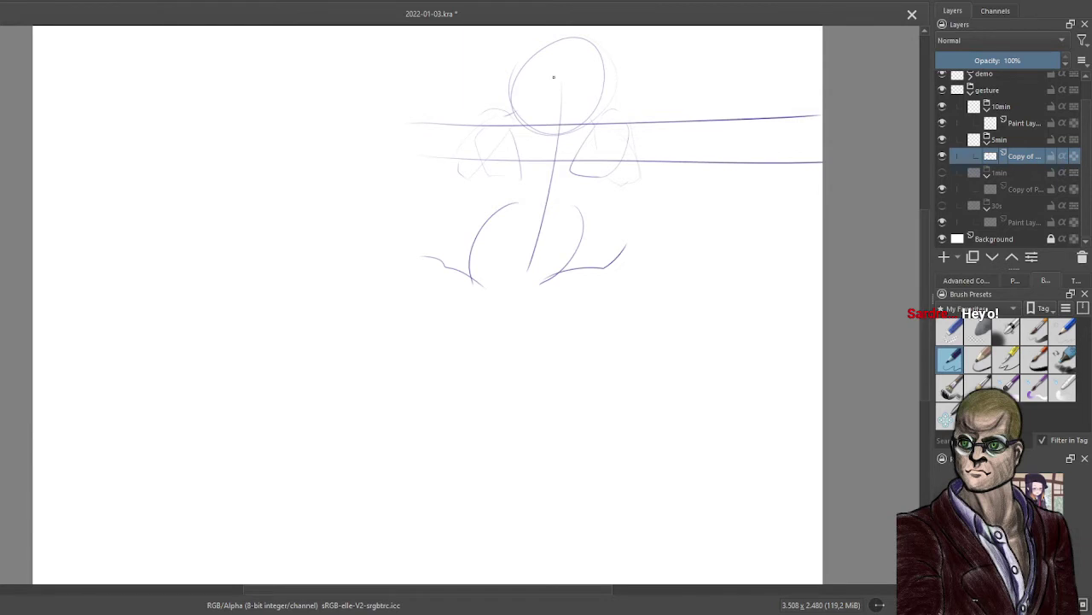
Draw a fan of wavy tiger stripes on the forehead inside the head circle.
{"action": "mouse_move", "coordinate": [555, 78]}
{"action": "left_mouse_down"}
{"action": "mouse_move", "coordinate": [568, 40]}
{"action": "mouse_move", "coordinate": [550, 60]}
{"action": "left_mouse_up"}
{"action": "left_click_drag", "start_coordinate": [571, 55], "coordinate": [576, 46]}
{"action": "mouse_move", "coordinate": [571, 78]}
{"action": "left_mouse_down"}
{"action": "mouse_move", "coordinate": [591, 53]}
{"action": "mouse_move", "coordinate": [578, 81]}
{"action": "mouse_move", "coordinate": [586, 71]}
{"action": "mouse_move", "coordinate": [542, 67]}
{"action": "left_mouse_up"}
{"action": "mouse_move", "coordinate": [541, 70]}
{"action": "left_mouse_down"}
{"action": "mouse_move", "coordinate": [545, 51]}
{"action": "mouse_move", "coordinate": [535, 61]}
{"action": "left_mouse_up"}
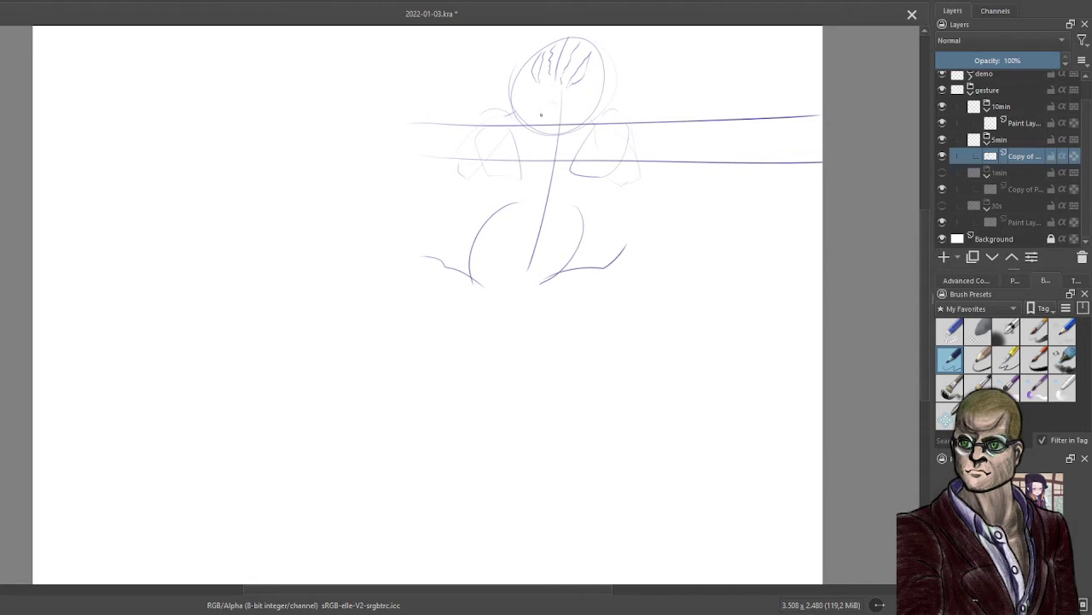
Draw the tiger's nose, mouth and eyes, and add a rounded ear on the right side of its head.
{"action": "left_click_drag", "start_coordinate": [543, 114], "coordinate": [560, 112]}
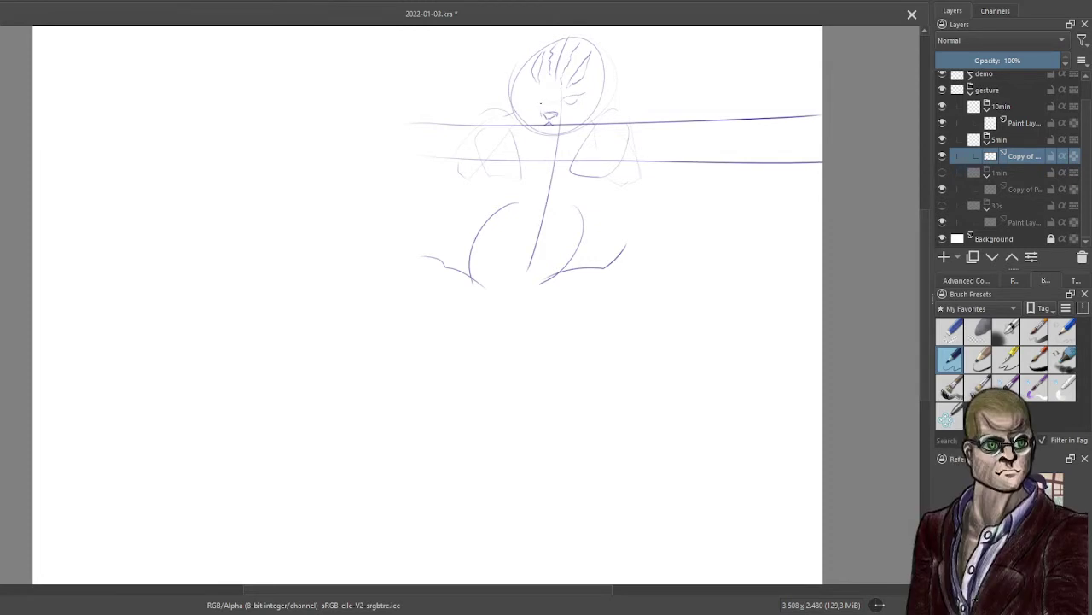
{"action": "left_click_drag", "start_coordinate": [531, 99], "coordinate": [542, 97]}
{"action": "left_click_drag", "start_coordinate": [593, 65], "coordinate": [622, 64]}
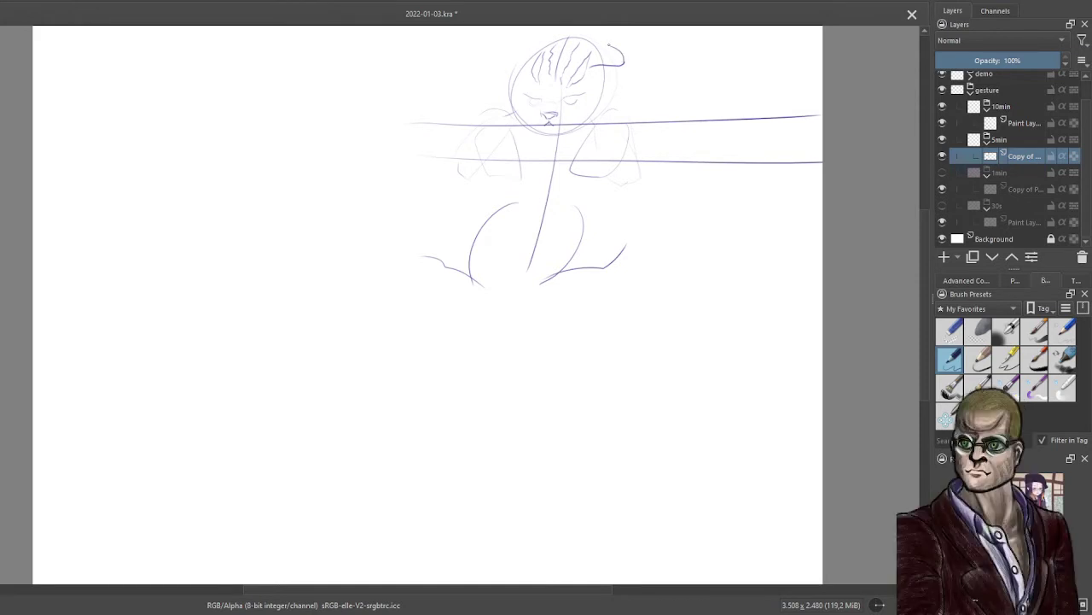
{"action": "left_click_drag", "start_coordinate": [595, 51], "coordinate": [609, 45]}
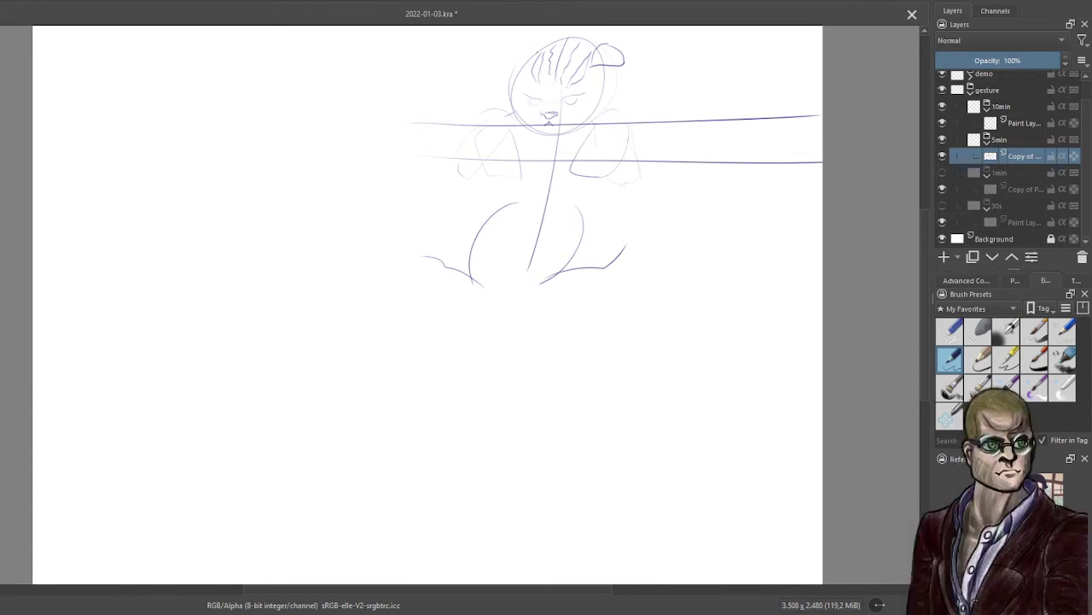
Draw the folded ear on the left of the tiger's head and firm up the cheeks, chin and crown outline.
{"action": "mouse_move", "coordinate": [533, 47]}
{"action": "left_mouse_down"}
{"action": "mouse_move", "coordinate": [504, 60]}
{"action": "mouse_move", "coordinate": [533, 67]}
{"action": "mouse_move", "coordinate": [511, 76]}
{"action": "left_mouse_up"}
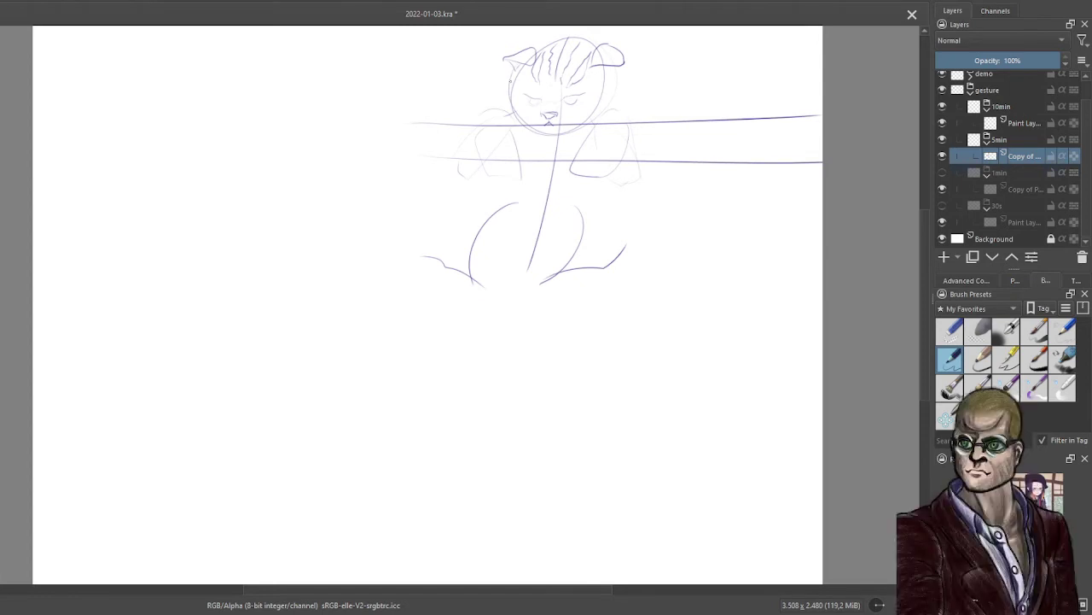
{"action": "left_click_drag", "start_coordinate": [515, 68], "coordinate": [512, 102]}
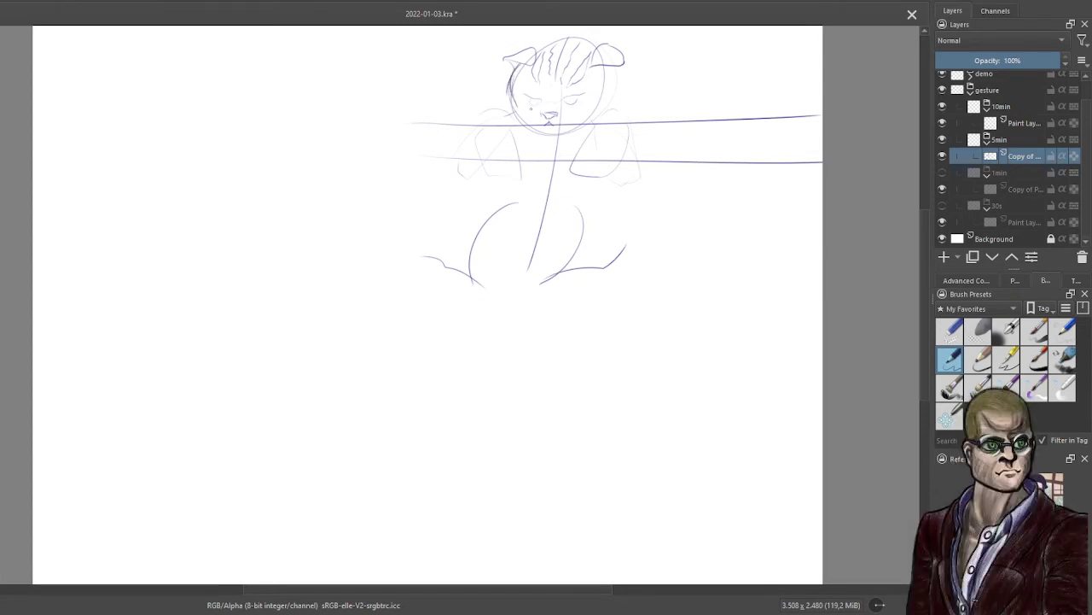
{"action": "left_click_drag", "start_coordinate": [516, 111], "coordinate": [529, 118]}
{"action": "mouse_move", "coordinate": [530, 122]}
{"action": "left_mouse_down"}
{"action": "mouse_move", "coordinate": [541, 131]}
{"action": "mouse_move", "coordinate": [575, 119]}
{"action": "left_mouse_up"}
{"action": "mouse_move", "coordinate": [611, 79]}
{"action": "left_mouse_down"}
{"action": "mouse_move", "coordinate": [577, 121]}
{"action": "mouse_move", "coordinate": [606, 104]}
{"action": "left_mouse_up"}
{"action": "mouse_move", "coordinate": [551, 43]}
{"action": "left_mouse_down"}
{"action": "mouse_move", "coordinate": [592, 48]}
{"action": "mouse_move", "coordinate": [594, 37]}
{"action": "mouse_move", "coordinate": [570, 47]}
{"action": "left_mouse_up"}
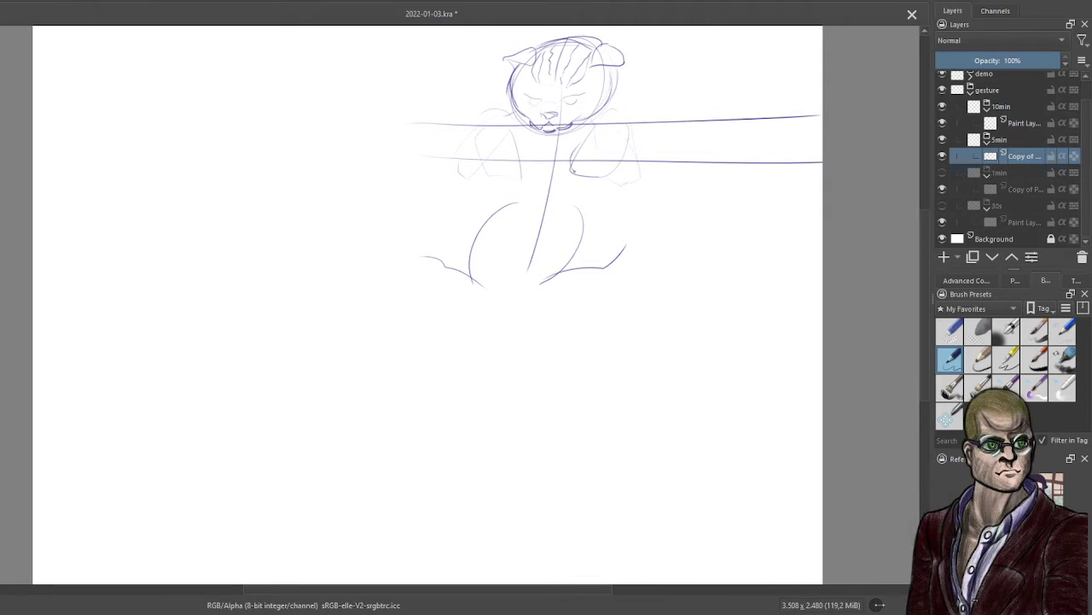
Outline both forepaws and forelegs hanging over the horizontal lines, carrying the contours up to the shoulders beside the head.
{"action": "mouse_move", "coordinate": [583, 172]}
{"action": "left_mouse_down"}
{"action": "mouse_move", "coordinate": [608, 175]}
{"action": "mouse_move", "coordinate": [626, 141]}
{"action": "left_mouse_up"}
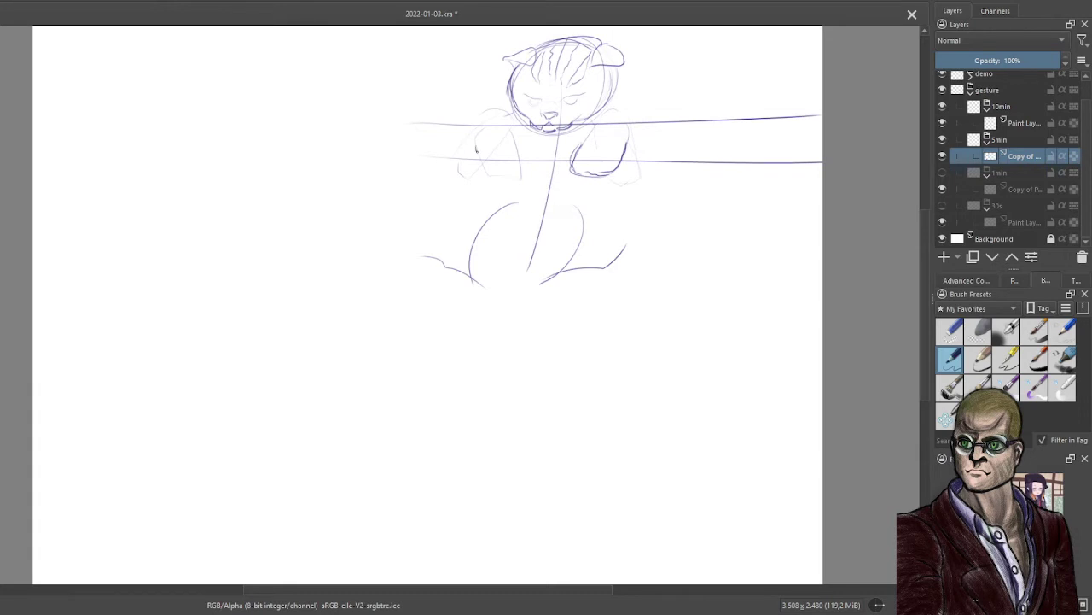
{"action": "mouse_move", "coordinate": [476, 151]}
{"action": "left_mouse_down"}
{"action": "mouse_move", "coordinate": [483, 171]}
{"action": "mouse_move", "coordinate": [505, 179]}
{"action": "left_mouse_up"}
{"action": "left_click_drag", "start_coordinate": [513, 131], "coordinate": [523, 146]}
{"action": "left_click_drag", "start_coordinate": [614, 87], "coordinate": [634, 116]}
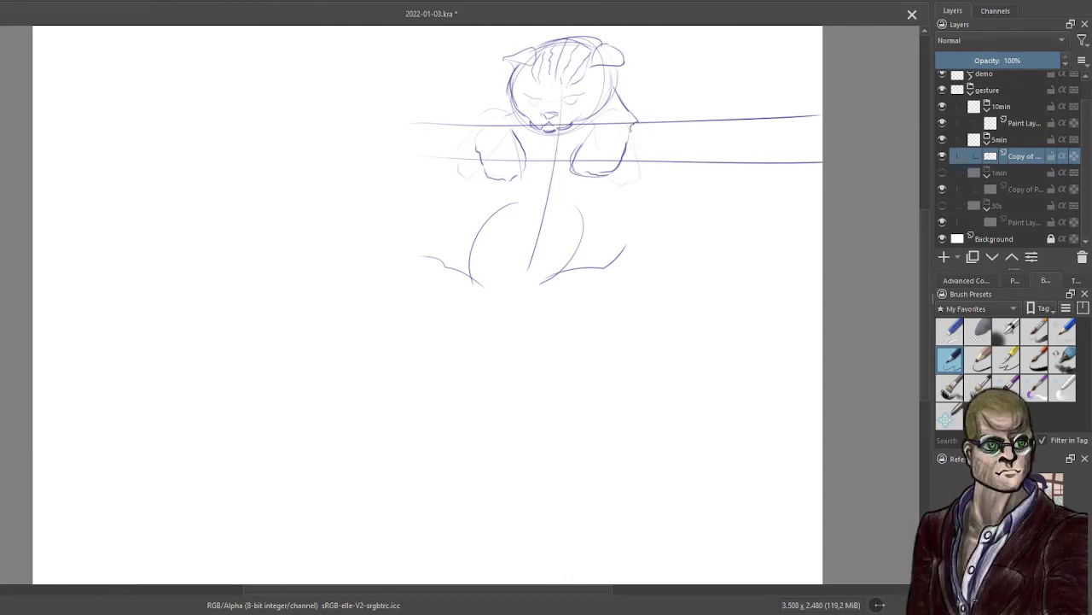
{"action": "mouse_move", "coordinate": [632, 130]}
{"action": "left_mouse_down"}
{"action": "mouse_move", "coordinate": [627, 144]}
{"action": "mouse_move", "coordinate": [589, 132]}
{"action": "left_mouse_up"}
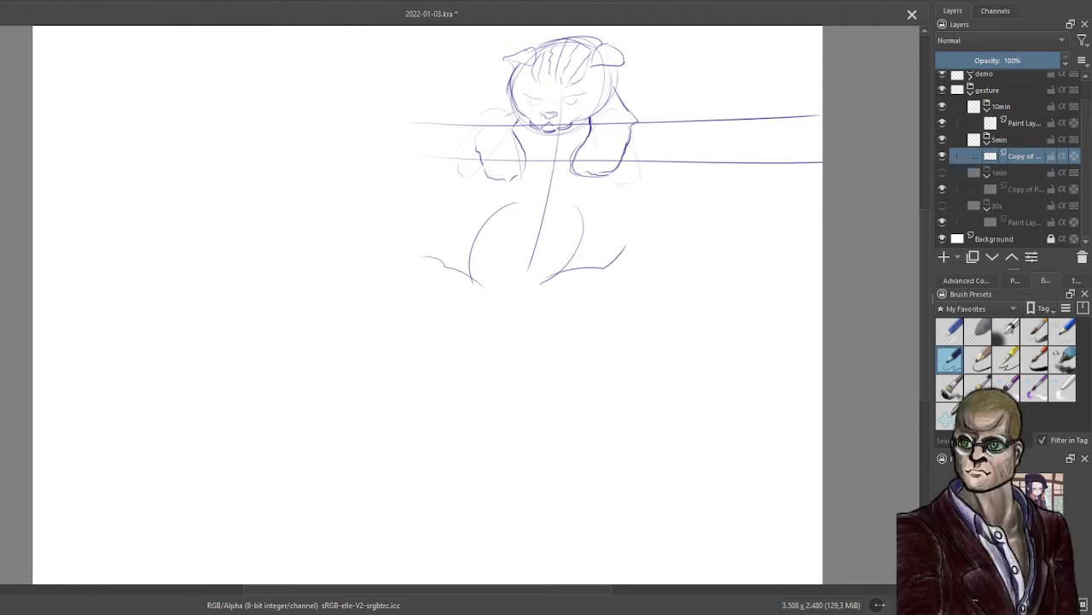
{"action": "mouse_move", "coordinate": [504, 88]}
{"action": "left_mouse_down"}
{"action": "mouse_move", "coordinate": [480, 122]}
{"action": "mouse_move", "coordinate": [477, 153]}
{"action": "left_mouse_up"}
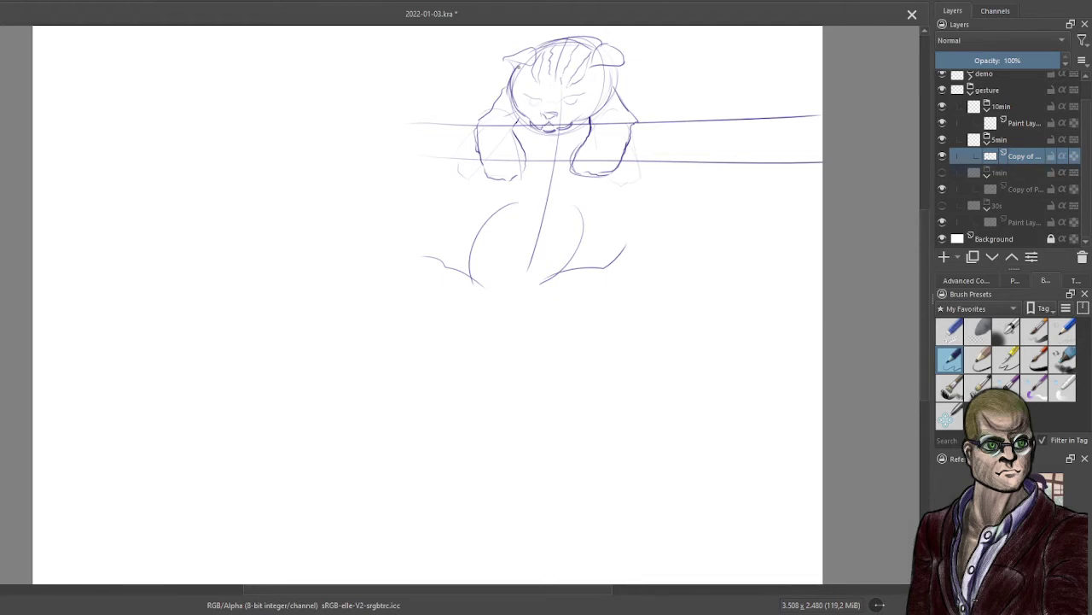
Turn the two horizontal lines into a twisted rope with slanted curved strands and bumpy upper and lower edges.
{"action": "mouse_move", "coordinate": [632, 137]}
{"action": "left_mouse_down"}
{"action": "mouse_move", "coordinate": [664, 162]}
{"action": "mouse_move", "coordinate": [703, 168]}
{"action": "left_mouse_up"}
{"action": "mouse_move", "coordinate": [682, 126]}
{"action": "left_mouse_down"}
{"action": "mouse_move", "coordinate": [726, 166]}
{"action": "mouse_move", "coordinate": [741, 162]}
{"action": "left_mouse_up"}
{"action": "mouse_move", "coordinate": [740, 128]}
{"action": "left_mouse_down"}
{"action": "mouse_move", "coordinate": [768, 164]}
{"action": "mouse_move", "coordinate": [785, 164]}
{"action": "left_mouse_up"}
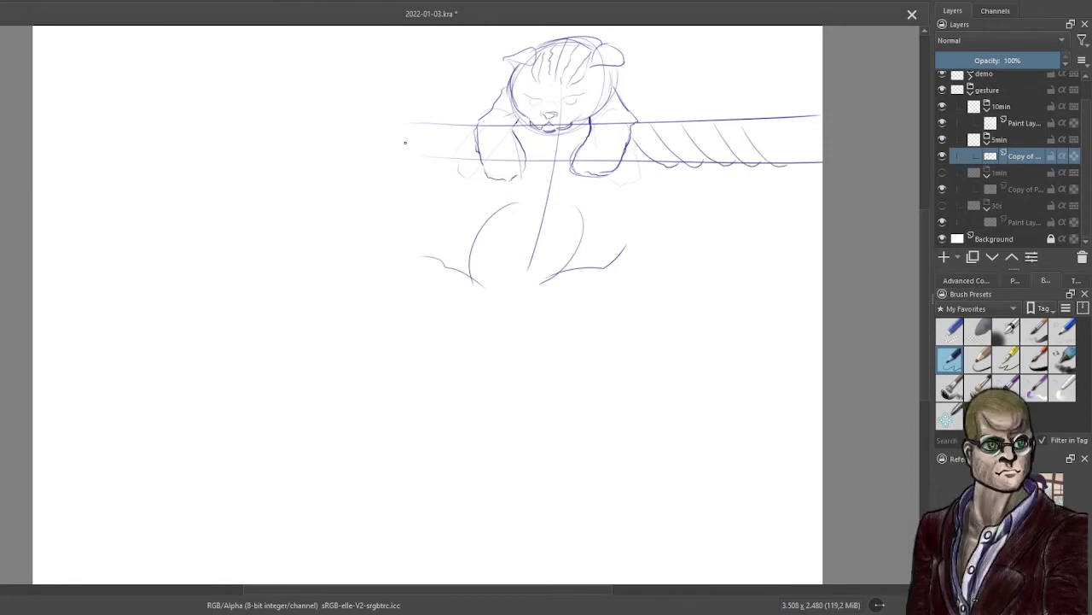
{"action": "mouse_move", "coordinate": [401, 128]}
{"action": "left_mouse_down"}
{"action": "mouse_move", "coordinate": [426, 158]}
{"action": "mouse_move", "coordinate": [468, 167]}
{"action": "left_mouse_up"}
{"action": "mouse_move", "coordinate": [458, 130]}
{"action": "left_mouse_down"}
{"action": "mouse_move", "coordinate": [485, 158]}
{"action": "mouse_move", "coordinate": [654, 170]}
{"action": "left_mouse_up"}
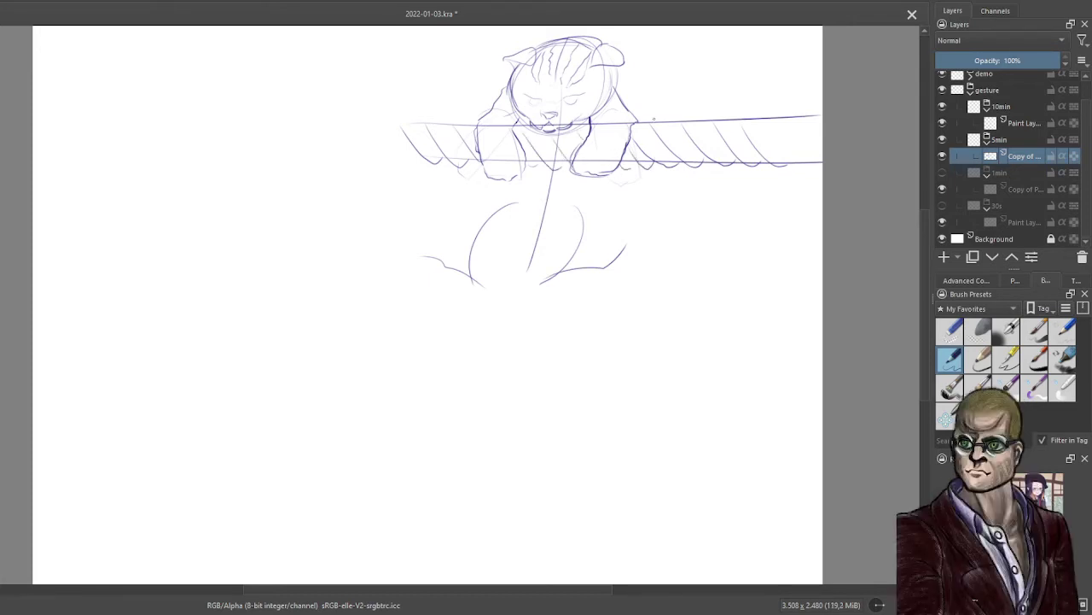
{"action": "mouse_move", "coordinate": [404, 124]}
{"action": "left_mouse_down"}
{"action": "mouse_move", "coordinate": [439, 132]}
{"action": "mouse_move", "coordinate": [434, 123]}
{"action": "mouse_move", "coordinate": [450, 114]}
{"action": "mouse_move", "coordinate": [429, 125]}
{"action": "mouse_move", "coordinate": [478, 117]}
{"action": "left_mouse_up"}
{"action": "mouse_move", "coordinate": [640, 122]}
{"action": "left_mouse_down"}
{"action": "mouse_move", "coordinate": [723, 130]}
{"action": "mouse_move", "coordinate": [709, 121]}
{"action": "mouse_move", "coordinate": [739, 110]}
{"action": "left_mouse_up"}
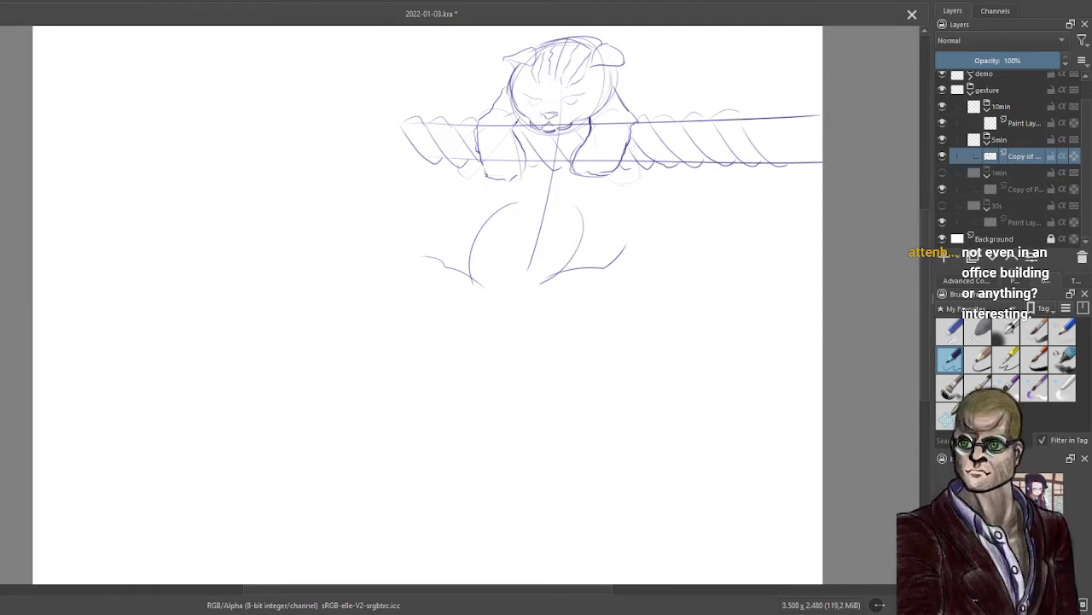
Draw the sides of the tiger's torso below the rope and outline the right-hand hind leg with its toes.
{"action": "left_click_drag", "start_coordinate": [483, 178], "coordinate": [472, 242]}
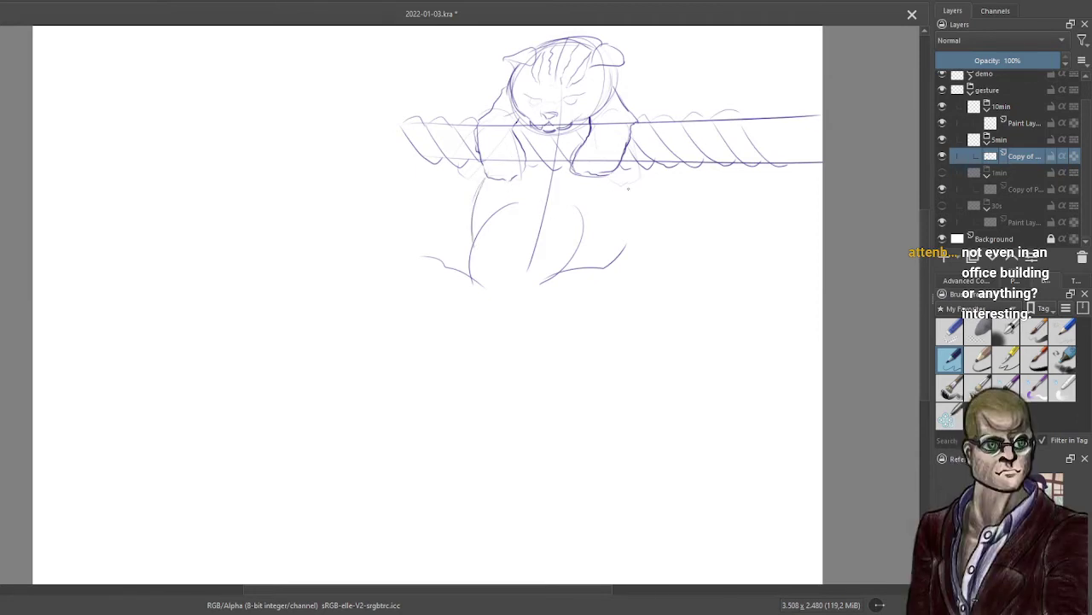
{"action": "left_click_drag", "start_coordinate": [621, 173], "coordinate": [606, 252]}
{"action": "left_click_drag", "start_coordinate": [547, 278], "coordinate": [602, 265]}
{"action": "left_click_drag", "start_coordinate": [638, 261], "coordinate": [635, 275]}
{"action": "left_click_drag", "start_coordinate": [545, 313], "coordinate": [627, 280]}
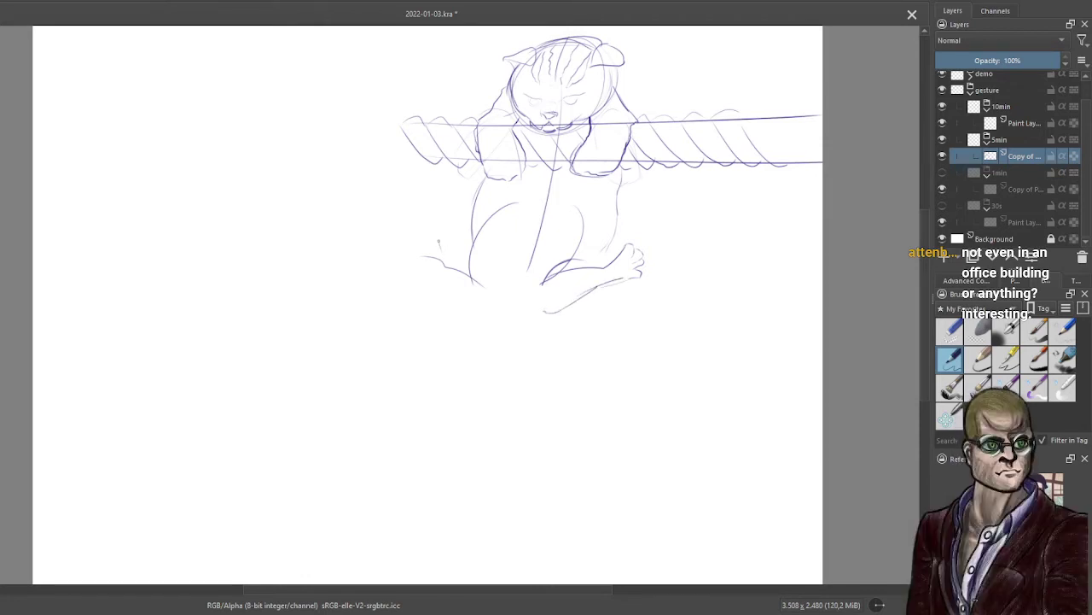
Draw the left-hand hind foot with toes and pads, and connect it to the leg with heel and ankle lines.
{"action": "mouse_move", "coordinate": [440, 245]}
{"action": "left_mouse_down"}
{"action": "mouse_move", "coordinate": [450, 253]}
{"action": "mouse_move", "coordinate": [433, 249]}
{"action": "mouse_move", "coordinate": [439, 261]}
{"action": "mouse_move", "coordinate": [420, 277]}
{"action": "left_mouse_up"}
{"action": "mouse_move", "coordinate": [438, 272]}
{"action": "left_mouse_down"}
{"action": "mouse_move", "coordinate": [449, 285]}
{"action": "mouse_move", "coordinate": [448, 263]}
{"action": "left_mouse_up"}
{"action": "left_click_drag", "start_coordinate": [486, 267], "coordinate": [469, 315]}
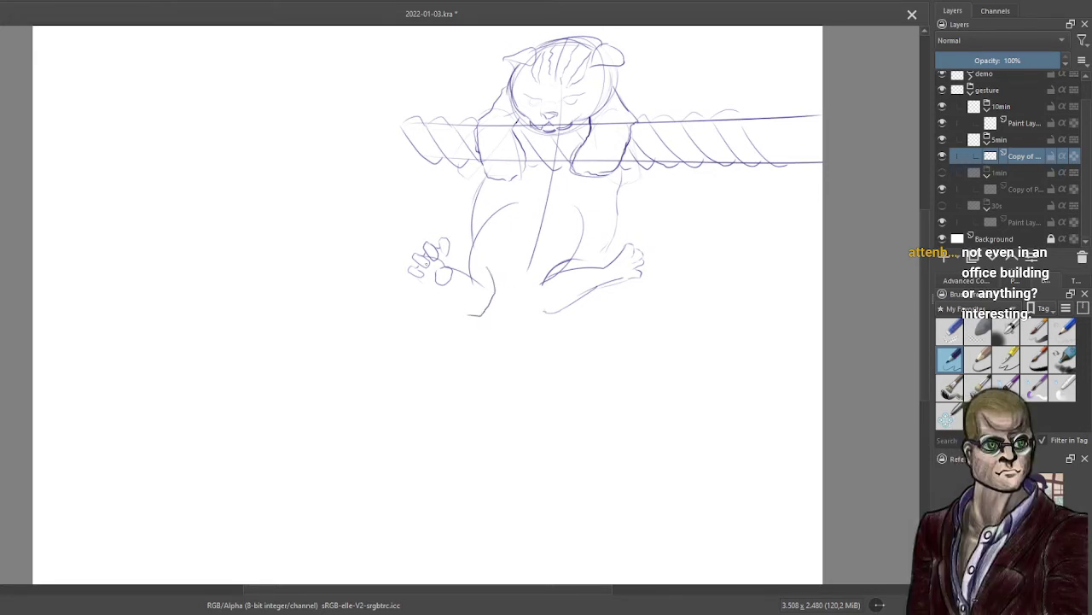
{"action": "left_click_drag", "start_coordinate": [437, 275], "coordinate": [471, 316]}
{"action": "left_click_drag", "start_coordinate": [449, 249], "coordinate": [478, 250]}
{"action": "key", "text": "ctrl+z"}
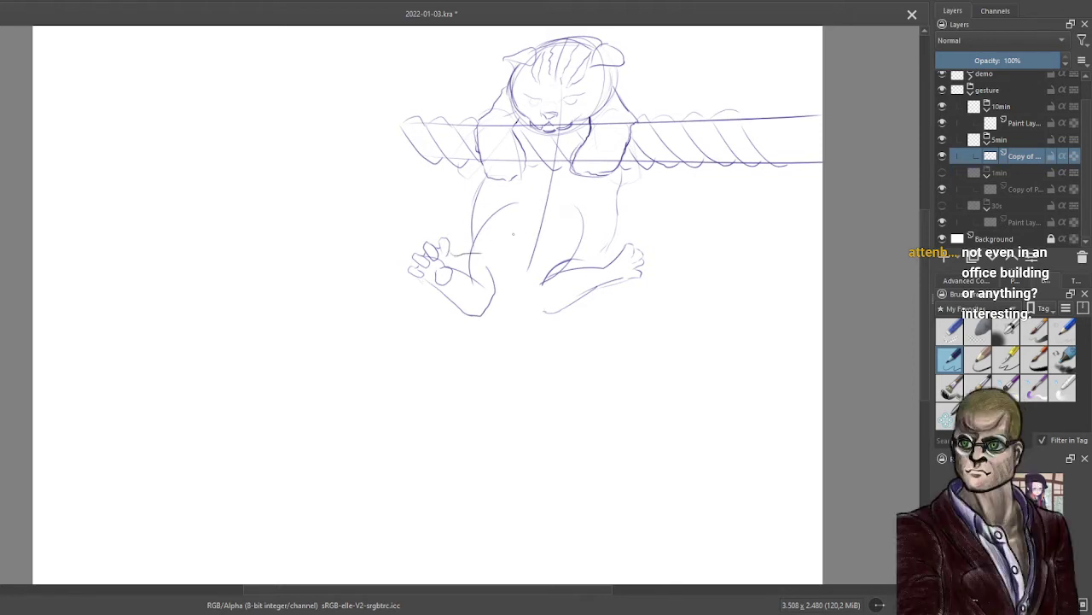
Close the tiger's rump and lower belly, add a curled tail, and reinforce the right-hand hind leg contours.
{"action": "left_click_drag", "start_coordinate": [491, 301], "coordinate": [553, 316]}
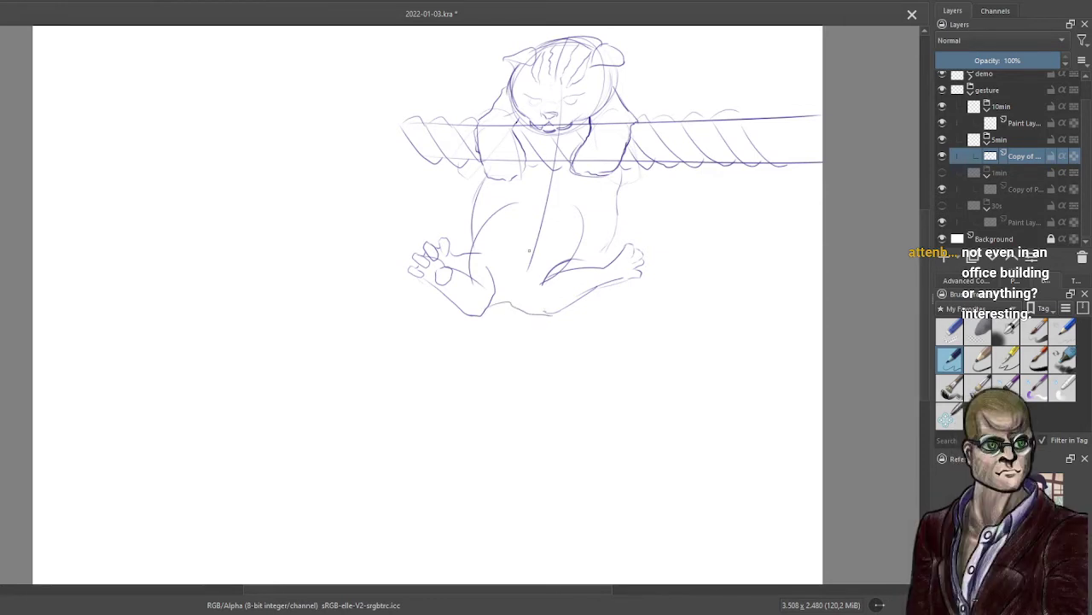
{"action": "left_click_drag", "start_coordinate": [506, 257], "coordinate": [577, 275]}
{"action": "mouse_move", "coordinate": [497, 314]}
{"action": "left_mouse_down"}
{"action": "mouse_move", "coordinate": [474, 331]}
{"action": "mouse_move", "coordinate": [434, 306]}
{"action": "mouse_move", "coordinate": [443, 345]}
{"action": "mouse_move", "coordinate": [525, 318]}
{"action": "left_mouse_up"}
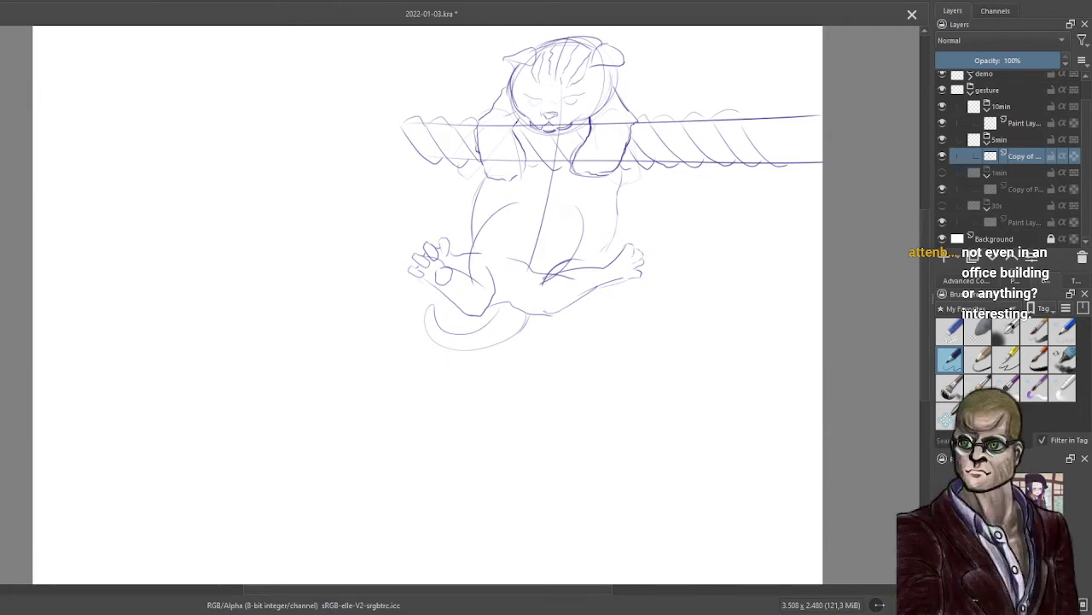
{"action": "mouse_move", "coordinate": [553, 272]}
{"action": "left_mouse_down"}
{"action": "mouse_move", "coordinate": [591, 270]}
{"action": "mouse_move", "coordinate": [608, 247]}
{"action": "left_mouse_up"}
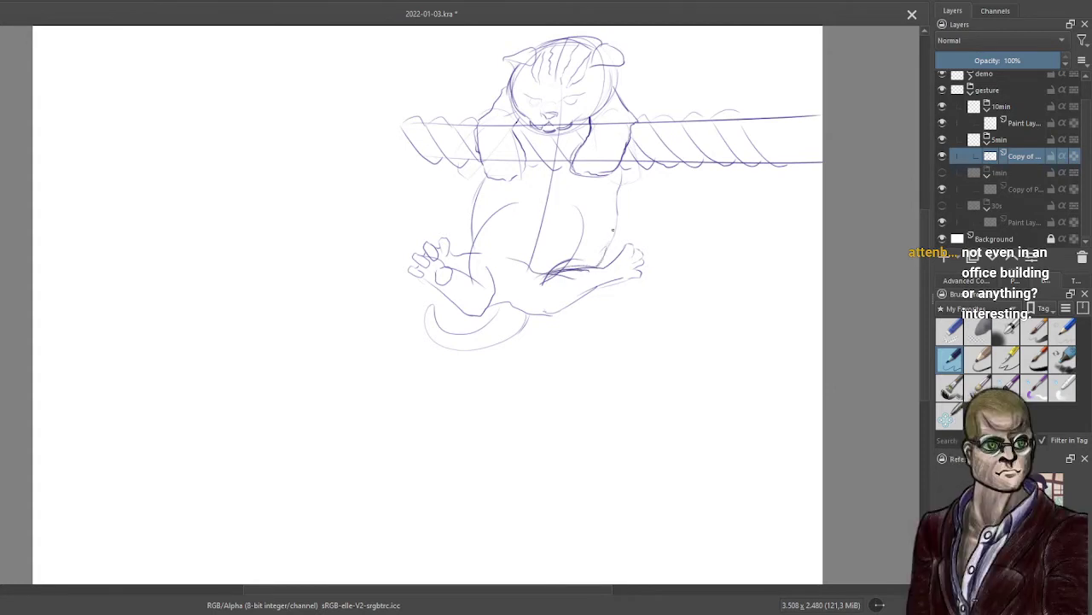
{"action": "left_click_drag", "start_coordinate": [586, 295], "coordinate": [628, 281]}
{"action": "mouse_move", "coordinate": [593, 297]}
{"action": "left_mouse_down"}
{"action": "mouse_move", "coordinate": [564, 277]}
{"action": "mouse_move", "coordinate": [599, 294]}
{"action": "mouse_move", "coordinate": [549, 314]}
{"action": "left_mouse_up"}
Start a second, upright big cat left of the tiger with a long curved spine, slanted shoulder line and two raised foreleg lines.
{"action": "left_click_drag", "start_coordinate": [234, 168], "coordinate": [152, 500]}
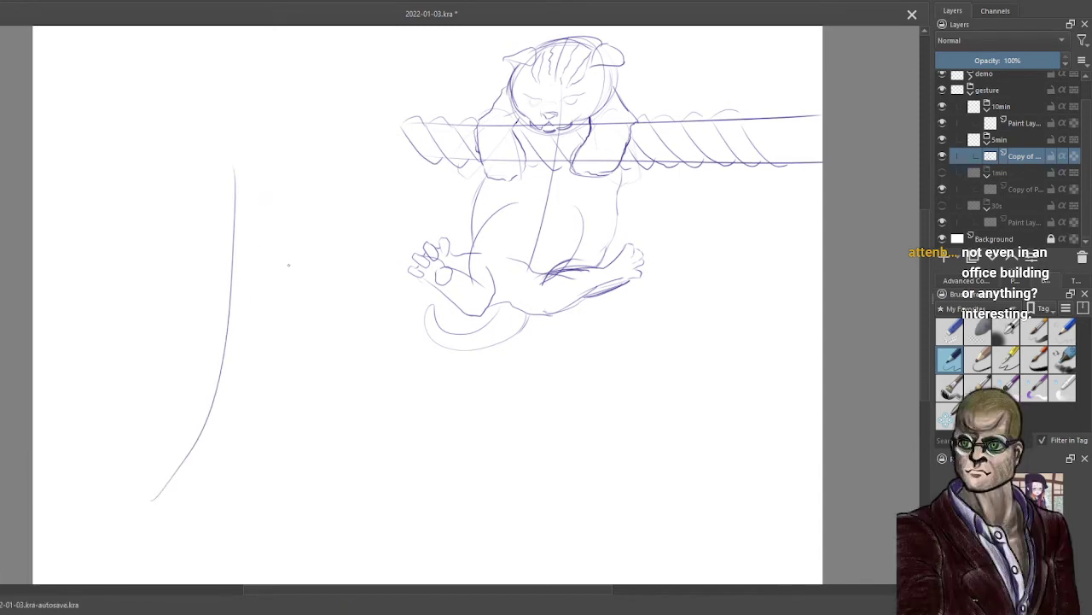
{"action": "left_click_drag", "start_coordinate": [167, 288], "coordinate": [304, 218]}
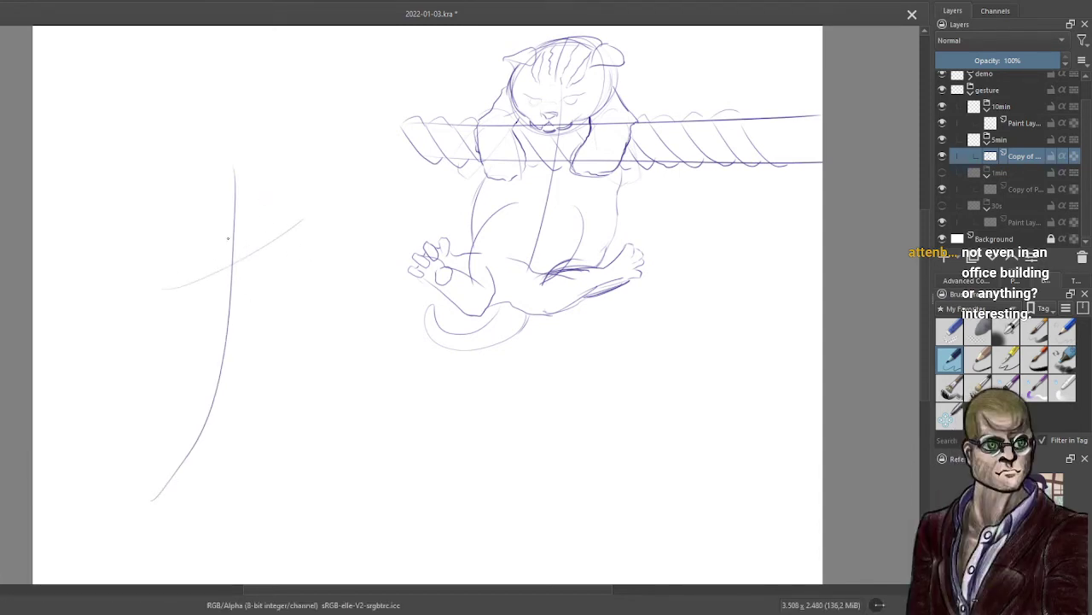
{"action": "mouse_move", "coordinate": [239, 233]}
{"action": "left_mouse_down"}
{"action": "mouse_move", "coordinate": [309, 221]}
{"action": "mouse_move", "coordinate": [312, 159]}
{"action": "mouse_move", "coordinate": [339, 134]}
{"action": "left_mouse_up"}
{"action": "mouse_move", "coordinate": [156, 202]}
{"action": "left_mouse_down"}
{"action": "mouse_move", "coordinate": [166, 182]}
{"action": "mouse_move", "coordinate": [185, 318]}
{"action": "left_mouse_up"}
{"action": "left_click_drag", "start_coordinate": [191, 274], "coordinate": [188, 319]}
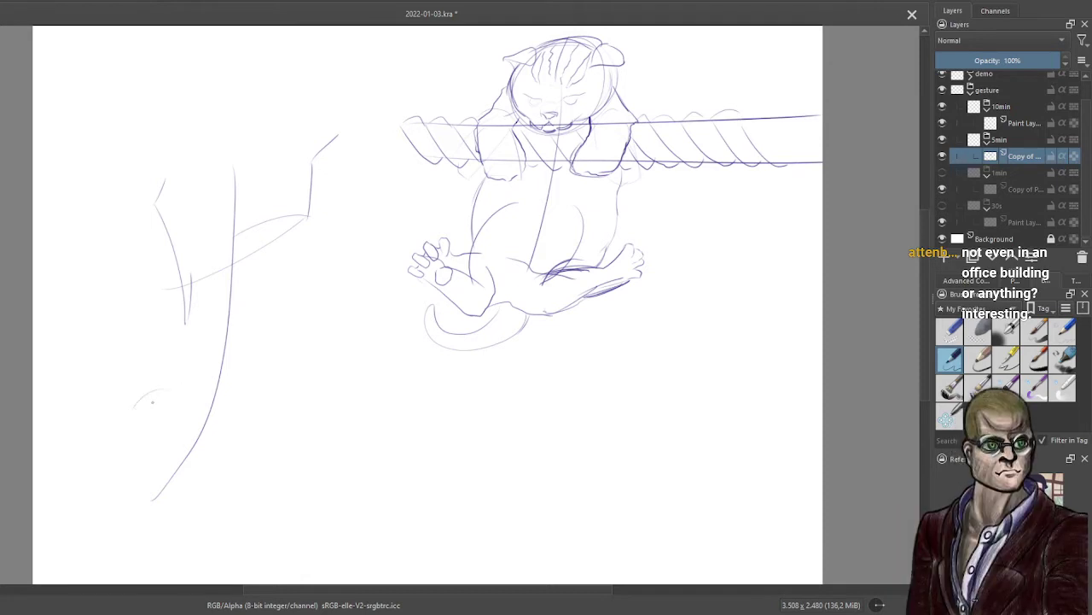
Block in the upright cat's two bent hind legs, a round head at the top of the spine and a hip arc.
{"action": "mouse_move", "coordinate": [152, 389]}
{"action": "left_mouse_down"}
{"action": "mouse_move", "coordinate": [105, 491]}
{"action": "mouse_move", "coordinate": [154, 577]}
{"action": "left_mouse_up"}
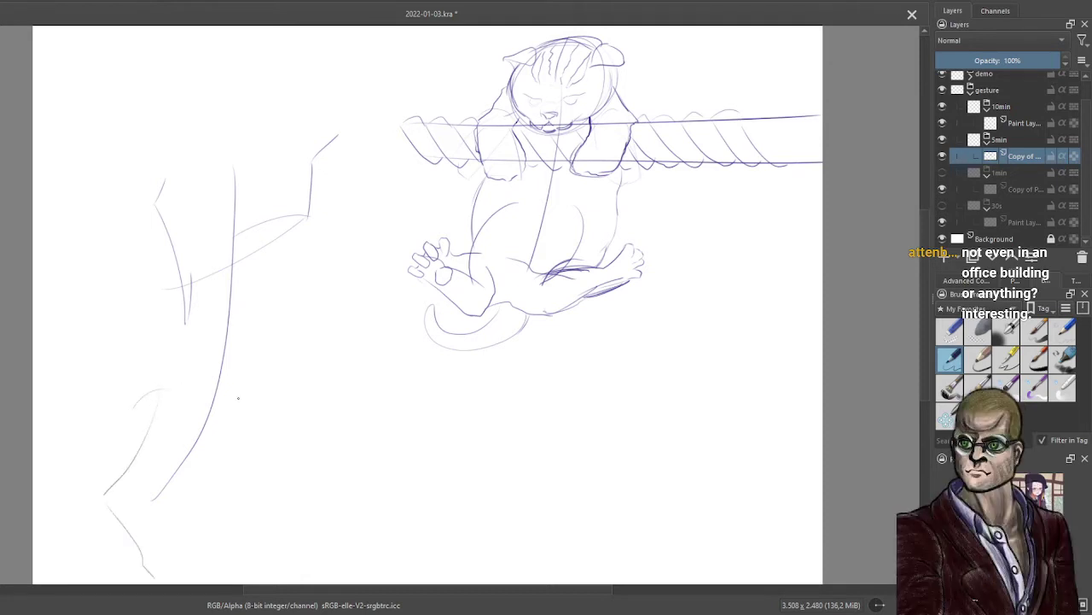
{"action": "mouse_move", "coordinate": [241, 390]}
{"action": "left_mouse_down"}
{"action": "mouse_move", "coordinate": [209, 475]}
{"action": "mouse_move", "coordinate": [255, 526]}
{"action": "left_mouse_up"}
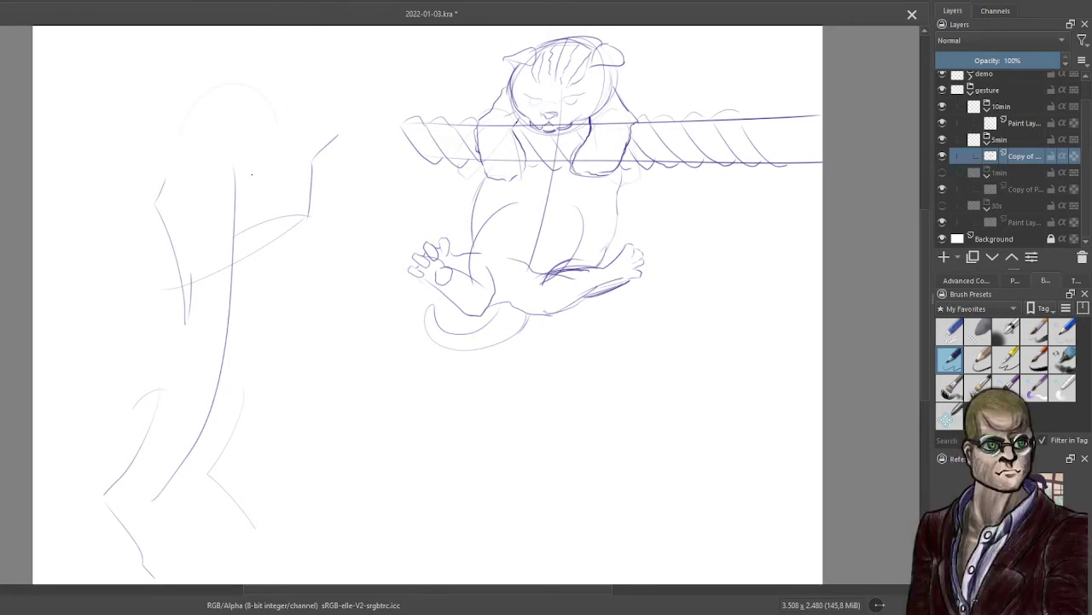
{"action": "left_click_drag", "start_coordinate": [252, 174], "coordinate": [237, 183]}
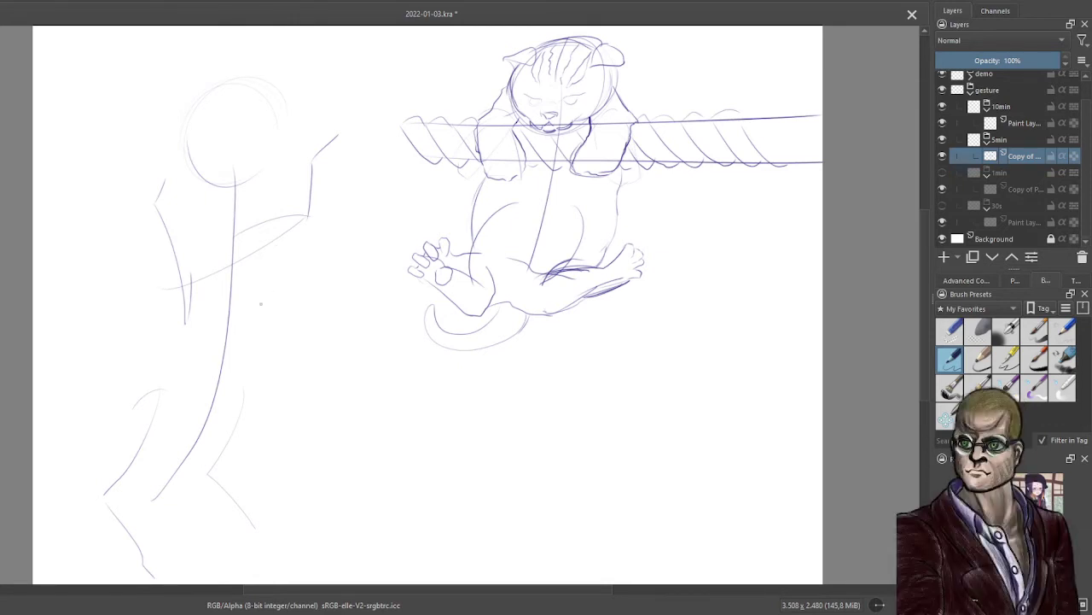
{"action": "mouse_move", "coordinate": [182, 374]}
{"action": "left_mouse_down"}
{"action": "mouse_move", "coordinate": [145, 338]}
{"action": "mouse_move", "coordinate": [107, 375]}
{"action": "mouse_move", "coordinate": [191, 363]}
{"action": "left_mouse_up"}
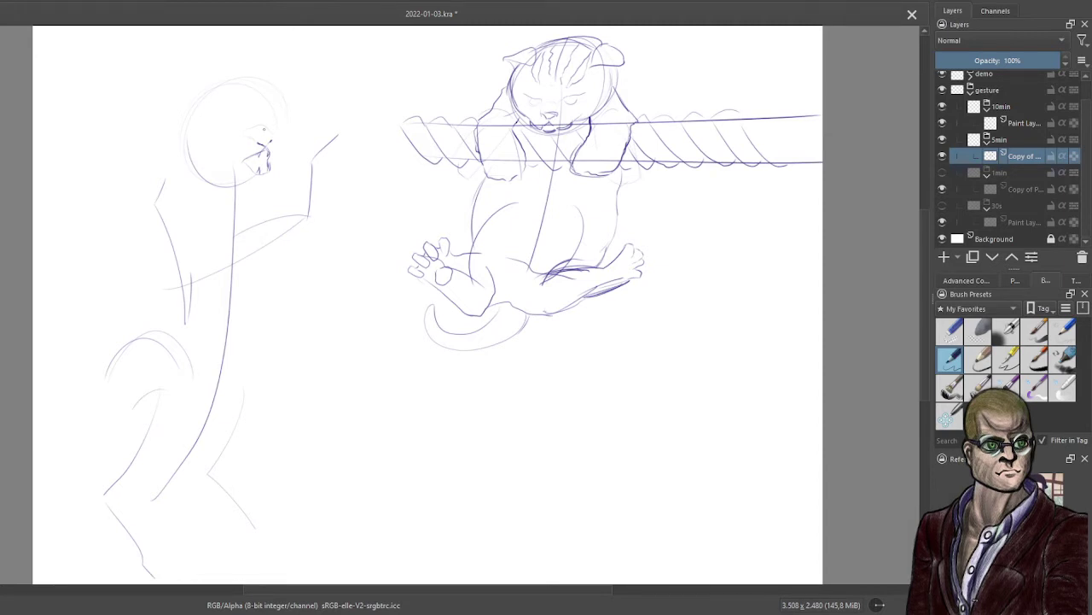
Draw the upright cat's muzzle and both eyes in three-quarter view inside the head circle.
{"action": "left_click_drag", "start_coordinate": [219, 159], "coordinate": [233, 170]}
{"action": "key", "text": "ctrl+z"}
{"action": "left_click_drag", "start_coordinate": [277, 138], "coordinate": [274, 127]}
{"action": "left_click_drag", "start_coordinate": [218, 125], "coordinate": [232, 129]}
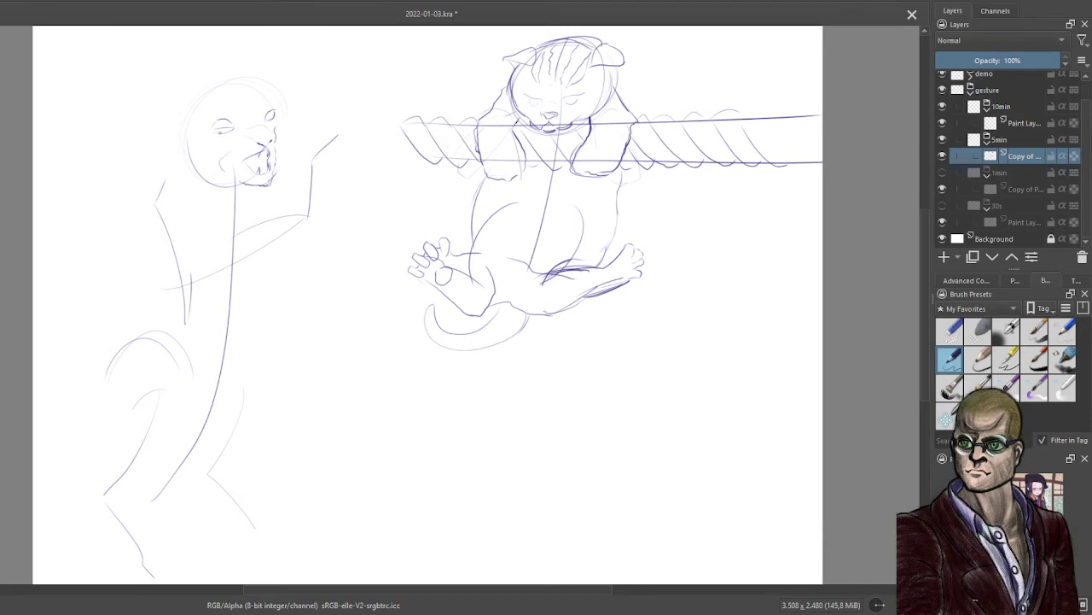
{"action": "left_click_drag", "start_coordinate": [224, 128], "coordinate": [272, 119]}
Outline the upright cat's skull and cheek, and add a pointed ear on each side of its head.
{"action": "mouse_move", "coordinate": [241, 80]}
{"action": "left_mouse_down"}
{"action": "mouse_move", "coordinate": [213, 84]}
{"action": "mouse_move", "coordinate": [184, 121]}
{"action": "left_mouse_up"}
{"action": "mouse_move", "coordinate": [258, 82]}
{"action": "left_mouse_down"}
{"action": "mouse_move", "coordinate": [281, 111]}
{"action": "mouse_move", "coordinate": [280, 143]}
{"action": "left_mouse_up"}
{"action": "left_click_drag", "start_coordinate": [244, 73], "coordinate": [263, 60]}
{"action": "left_click_drag", "start_coordinate": [268, 58], "coordinate": [267, 89]}
{"action": "mouse_move", "coordinate": [177, 99]}
{"action": "left_mouse_down"}
{"action": "mouse_move", "coordinate": [196, 103]}
{"action": "mouse_move", "coordinate": [162, 106]}
{"action": "mouse_move", "coordinate": [182, 132]}
{"action": "left_mouse_up"}
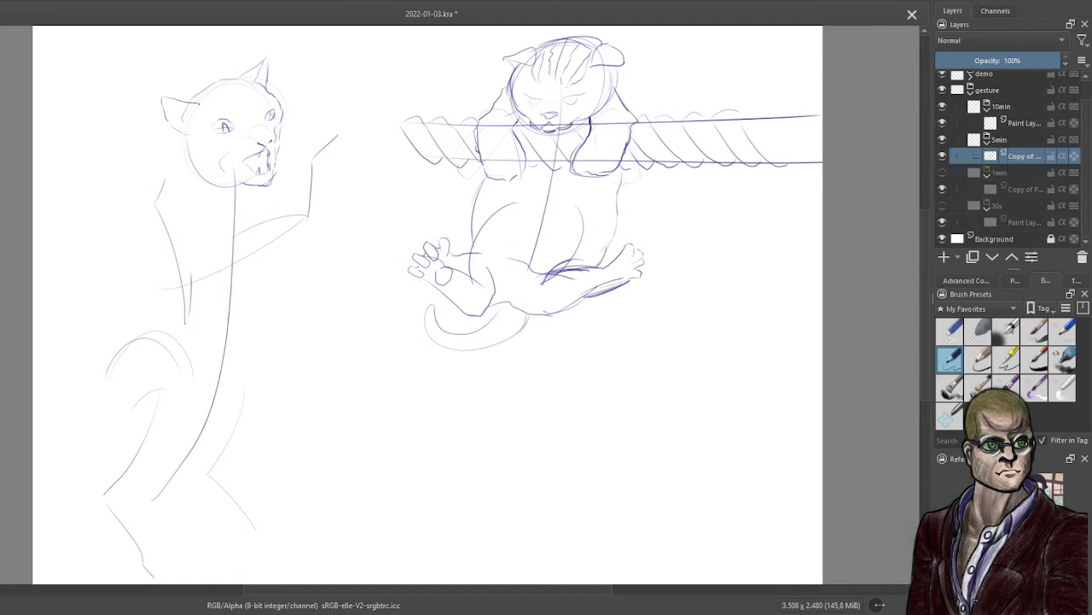
{"action": "left_click_drag", "start_coordinate": [173, 107], "coordinate": [183, 134]}
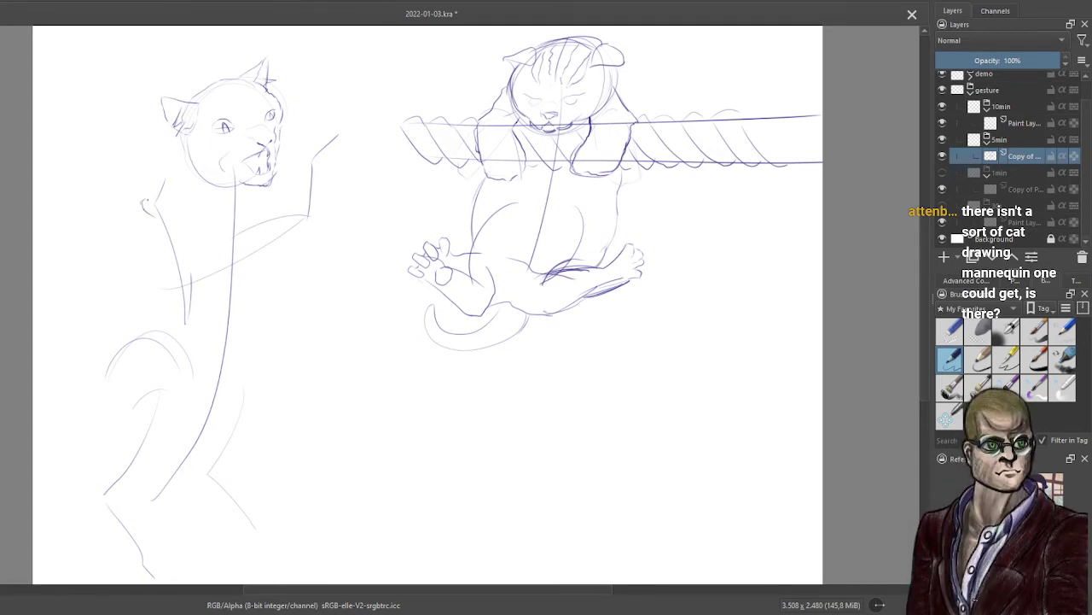
Outline the upright cat's left-hand raised paw and foreleg, and sketch the toes of its right-hand raised paw.
{"action": "left_click_drag", "start_coordinate": [143, 198], "coordinate": [145, 183]}
{"action": "left_click_drag", "start_coordinate": [183, 199], "coordinate": [186, 214]}
{"action": "mouse_move", "coordinate": [193, 314]}
{"action": "left_mouse_down"}
{"action": "mouse_move", "coordinate": [209, 269]}
{"action": "mouse_move", "coordinate": [175, 314]}
{"action": "left_mouse_up"}
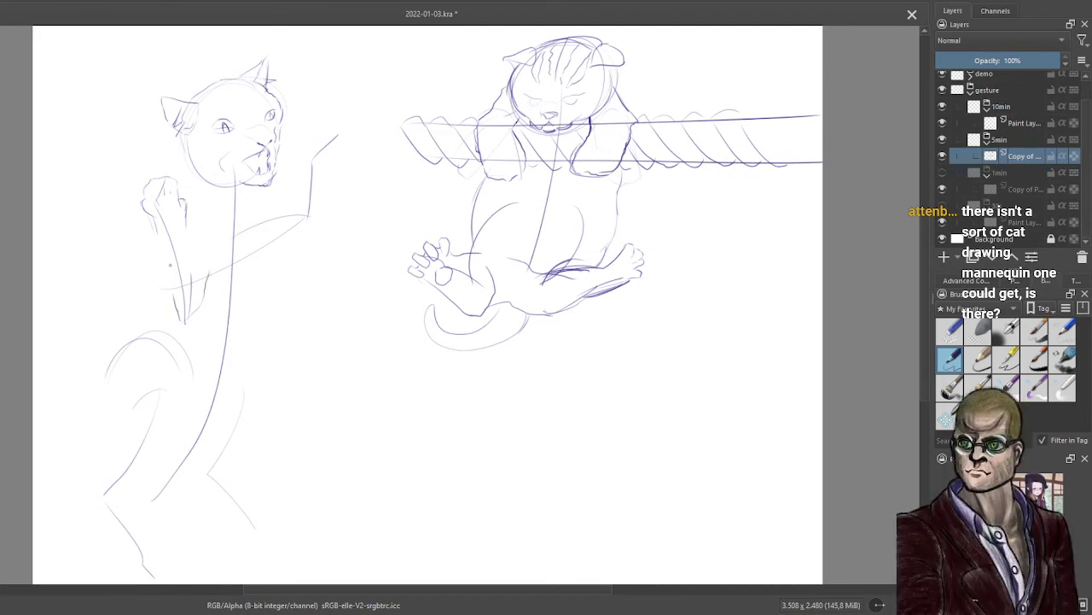
{"action": "left_click_drag", "start_coordinate": [162, 243], "coordinate": [173, 297]}
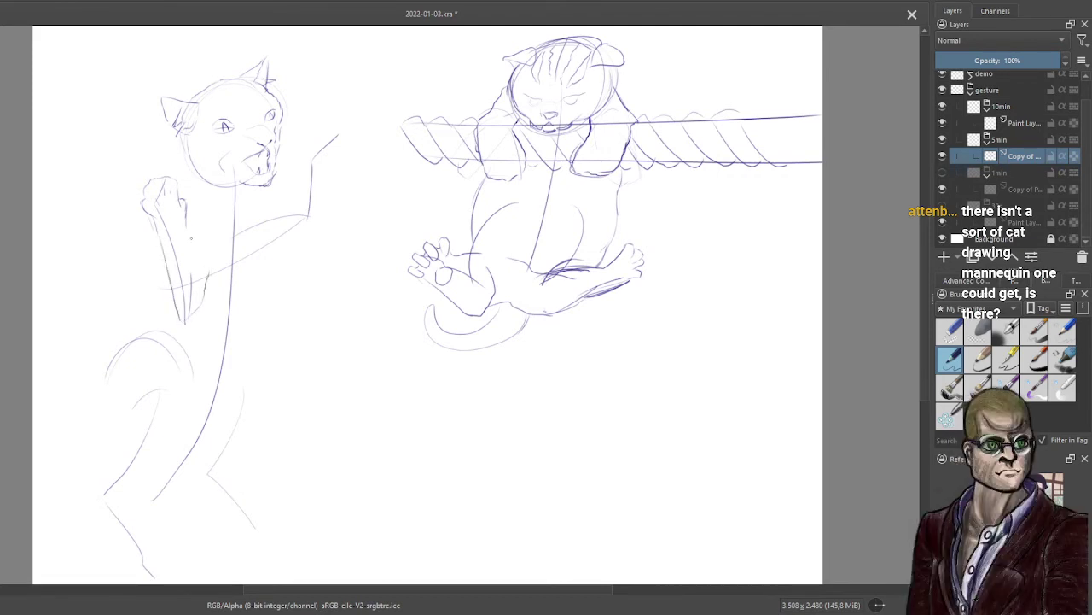
{"action": "left_click_drag", "start_coordinate": [207, 231], "coordinate": [188, 273]}
{"action": "left_click_drag", "start_coordinate": [300, 143], "coordinate": [306, 140]}
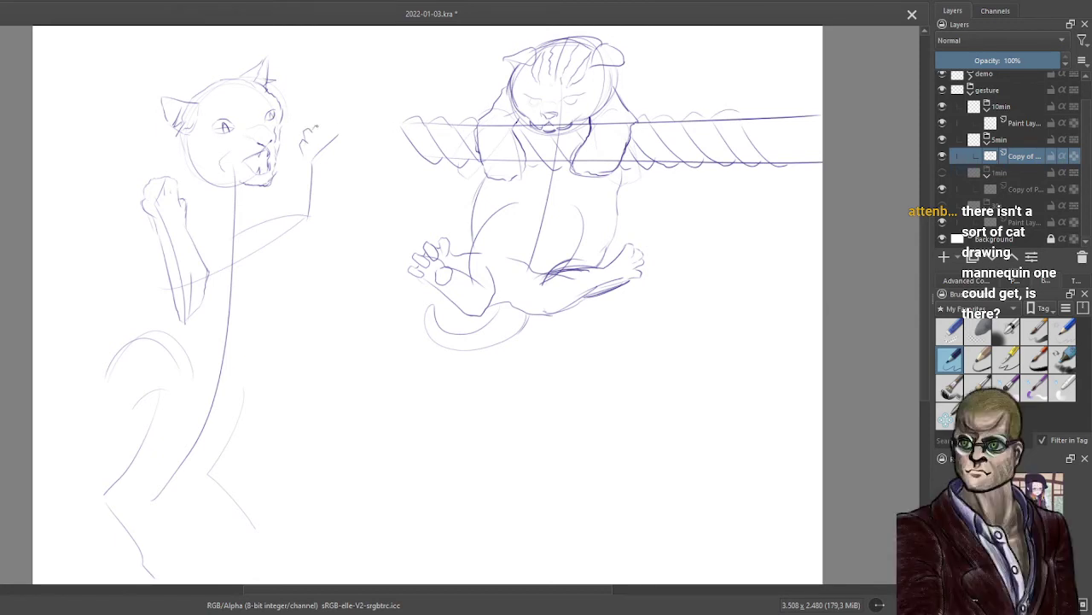
{"action": "left_click_drag", "start_coordinate": [329, 132], "coordinate": [342, 129]}
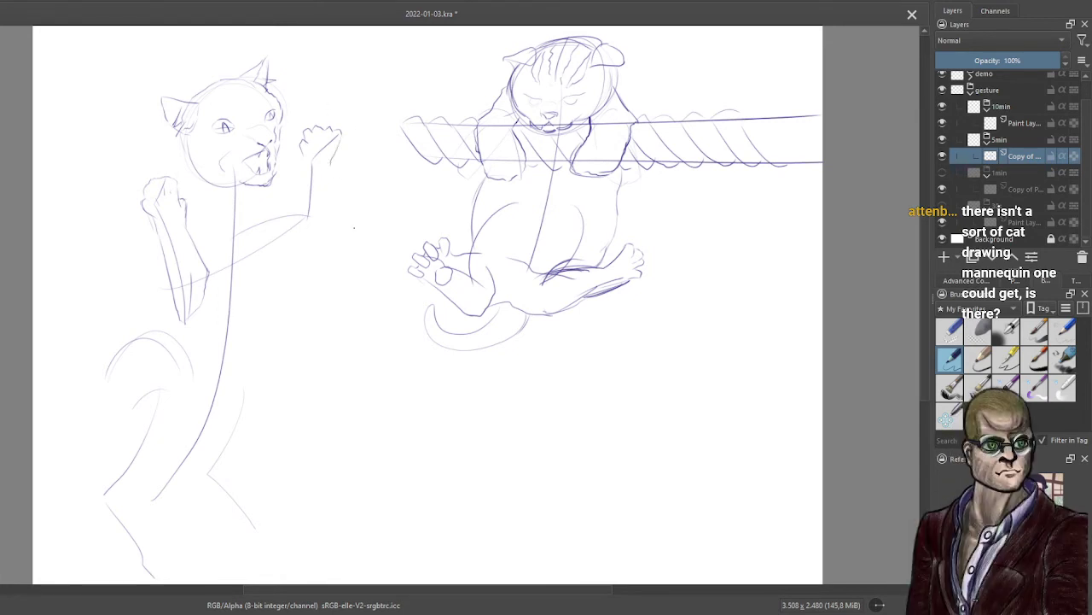
{"action": "left_click_drag", "start_coordinate": [367, 197], "coordinate": [357, 224]}
{"action": "left_click_drag", "start_coordinate": [374, 168], "coordinate": [369, 195]}
{"action": "key", "text": "ctrl+z"}
{"action": "key", "text": "ctrl+z"}
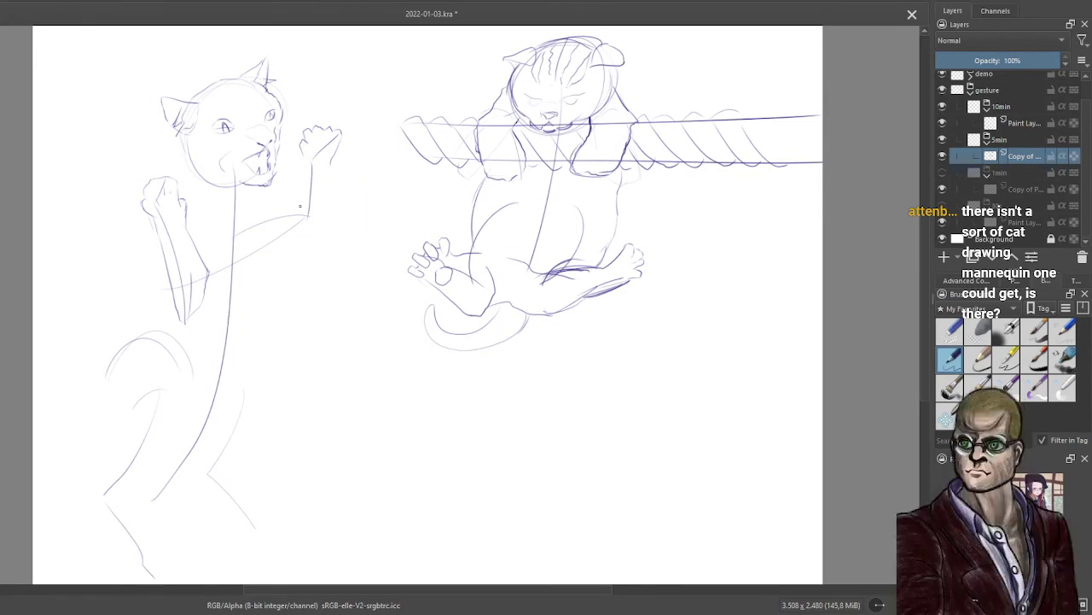
Outline the upright cat's right-hand raised foreleg from the elbow up to the paw.
{"action": "left_click_drag", "start_coordinate": [299, 214], "coordinate": [305, 233]}
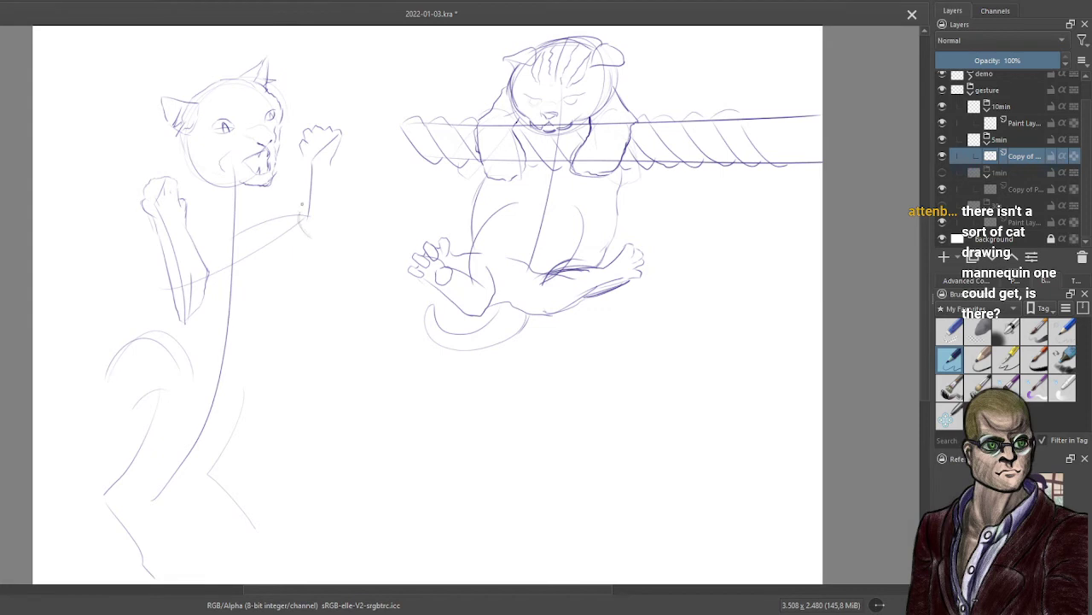
{"action": "mouse_move", "coordinate": [305, 181]}
{"action": "left_mouse_down"}
{"action": "mouse_move", "coordinate": [301, 218]}
{"action": "mouse_move", "coordinate": [331, 169]}
{"action": "mouse_move", "coordinate": [335, 215]}
{"action": "mouse_move", "coordinate": [318, 235]}
{"action": "mouse_move", "coordinate": [333, 207]}
{"action": "left_mouse_up"}
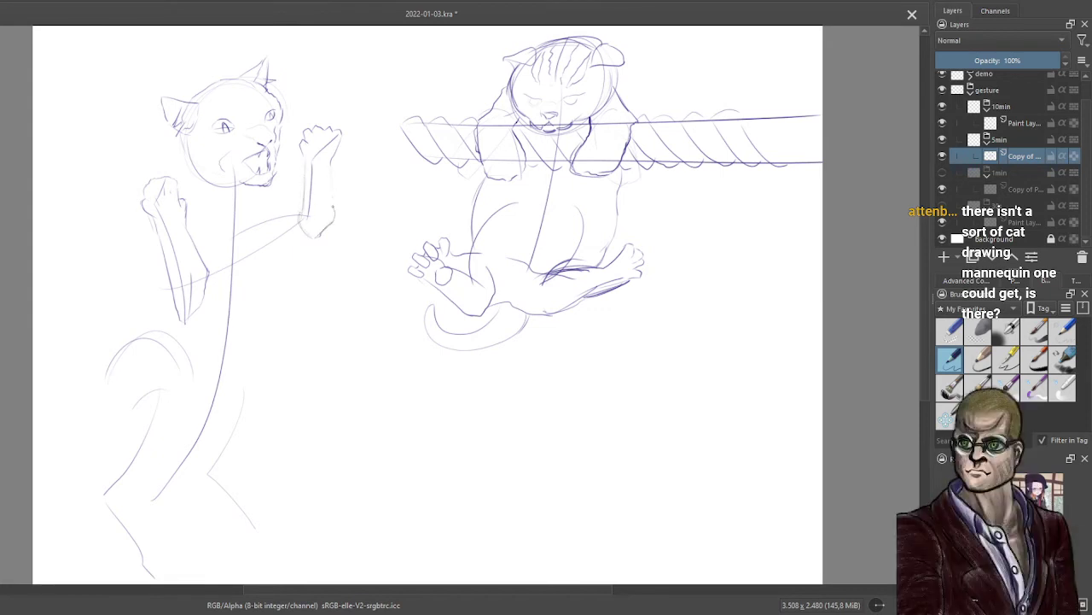
{"action": "left_click_drag", "start_coordinate": [328, 163], "coordinate": [332, 208]}
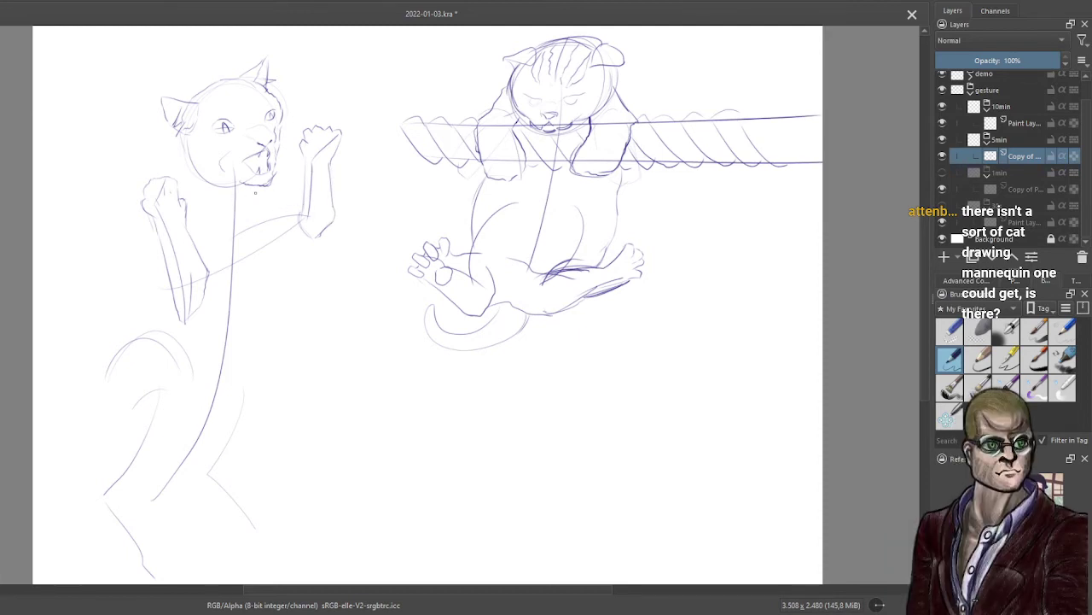
Sketch the upright cat's shoulder, chest and fur lines between the two raised forelegs.
{"action": "mouse_move", "coordinate": [261, 213]}
{"action": "left_mouse_down"}
{"action": "mouse_move", "coordinate": [253, 251]}
{"action": "mouse_move", "coordinate": [304, 251]}
{"action": "left_mouse_up"}
{"action": "left_click_drag", "start_coordinate": [389, 478], "coordinate": [771, 286]}
{"action": "key", "text": "ctrl+z"}
{"action": "left_click_drag", "start_coordinate": [192, 179], "coordinate": [184, 195]}
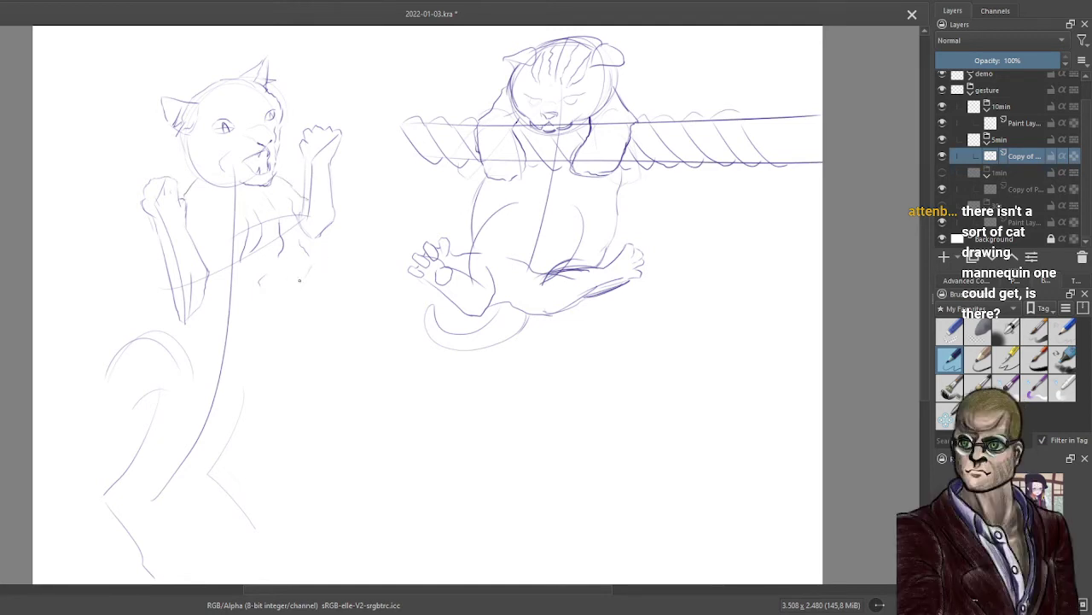
Draw the upright cat's curved belly contour down to the hips, and add a line through the left-hand thigh.
{"action": "mouse_move", "coordinate": [215, 438]}
{"action": "left_mouse_down"}
{"action": "mouse_move", "coordinate": [262, 409]}
{"action": "mouse_move", "coordinate": [309, 337]}
{"action": "left_mouse_up"}
{"action": "key", "text": "ctrl+z"}
{"action": "key", "text": "ctrl+z"}
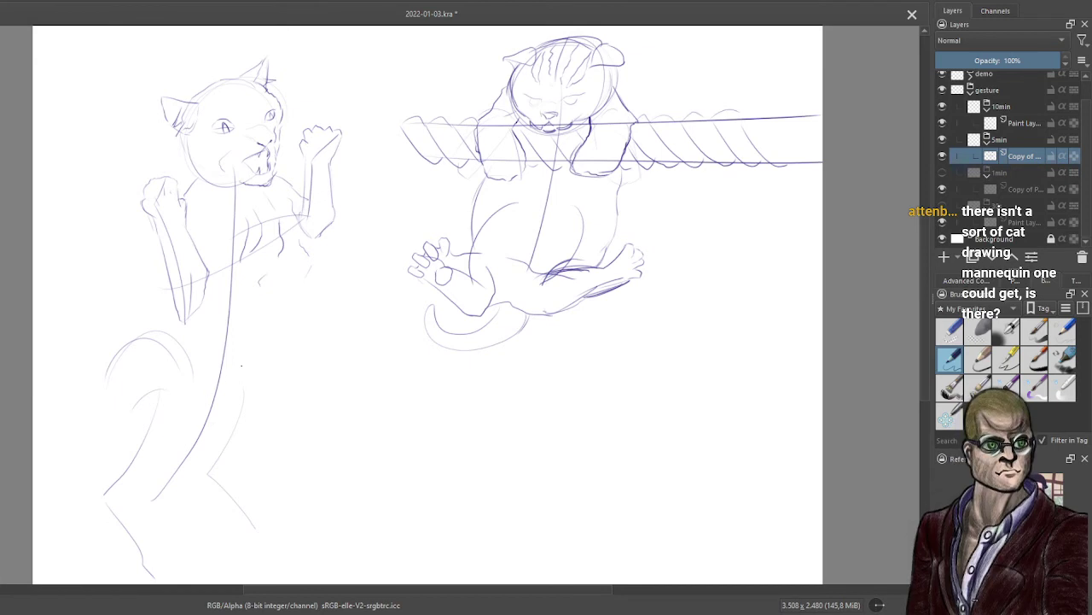
{"action": "left_click_drag", "start_coordinate": [229, 375], "coordinate": [301, 256]}
{"action": "mouse_move", "coordinate": [284, 340]}
{"action": "left_mouse_down"}
{"action": "mouse_move", "coordinate": [298, 290]}
{"action": "mouse_move", "coordinate": [284, 340]}
{"action": "left_mouse_up"}
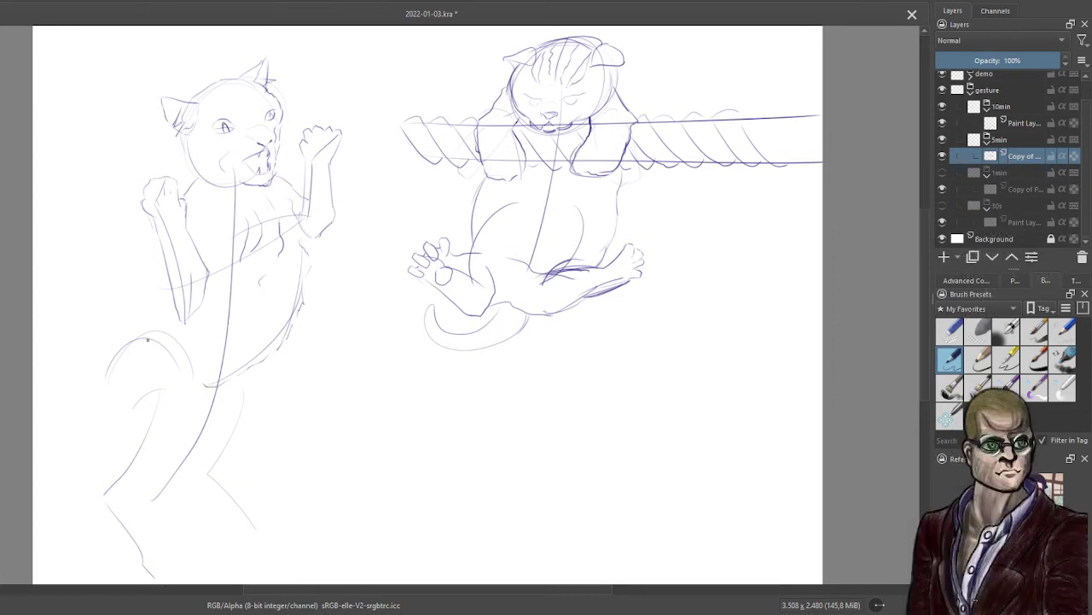
{"action": "left_click_drag", "start_coordinate": [162, 328], "coordinate": [157, 413]}
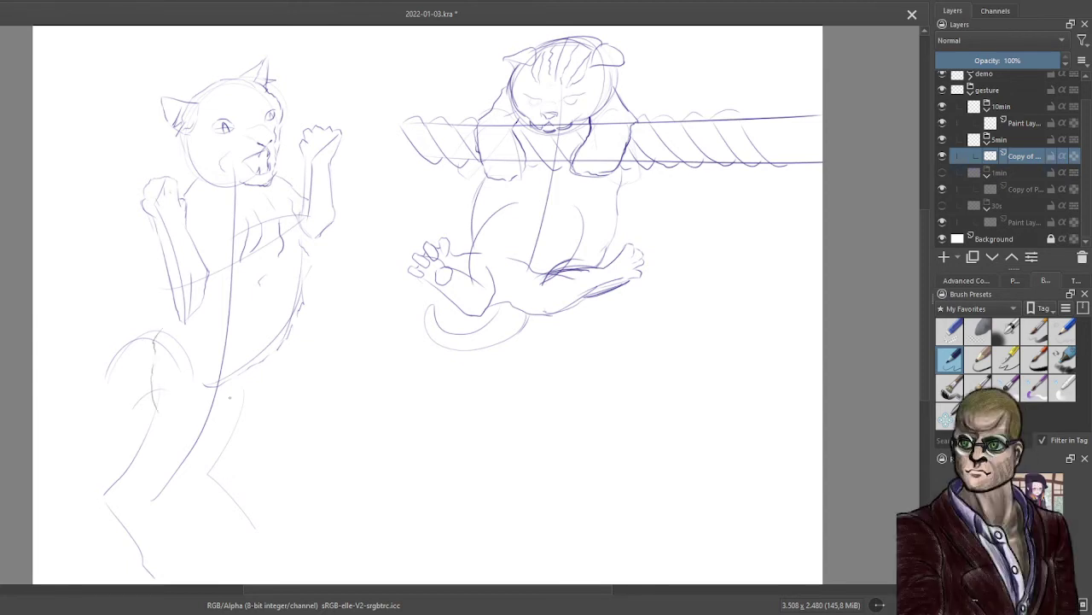
Hide the 5min group and, on the 10min group's paint layer, sketch a foreshortened ground parallelogram for a new sitting cat.
{"action": "left_click", "coordinate": [942, 139]}
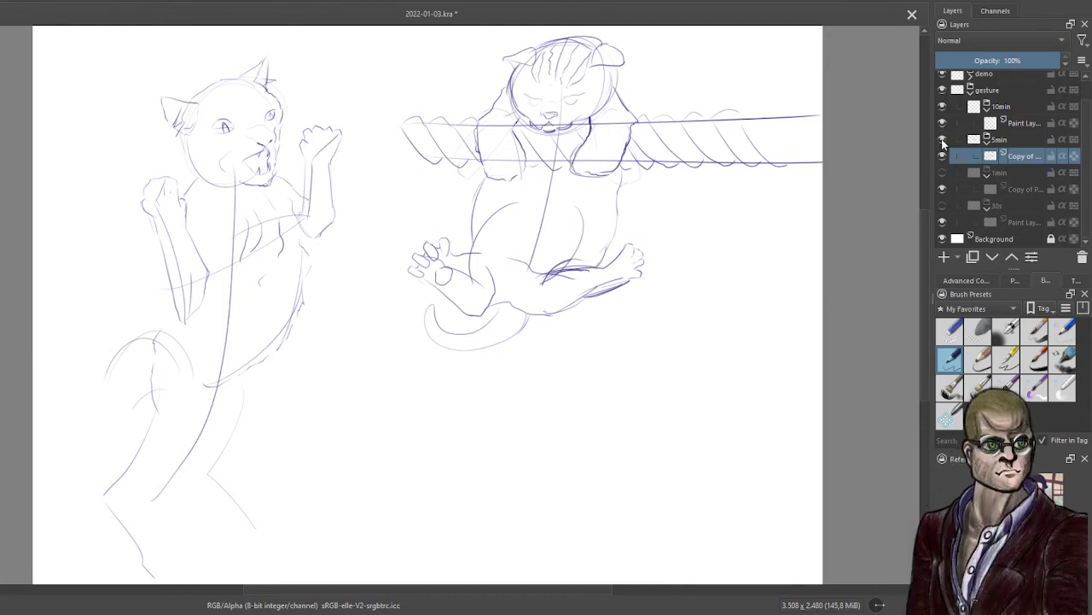
{"action": "left_click", "coordinate": [1030, 124]}
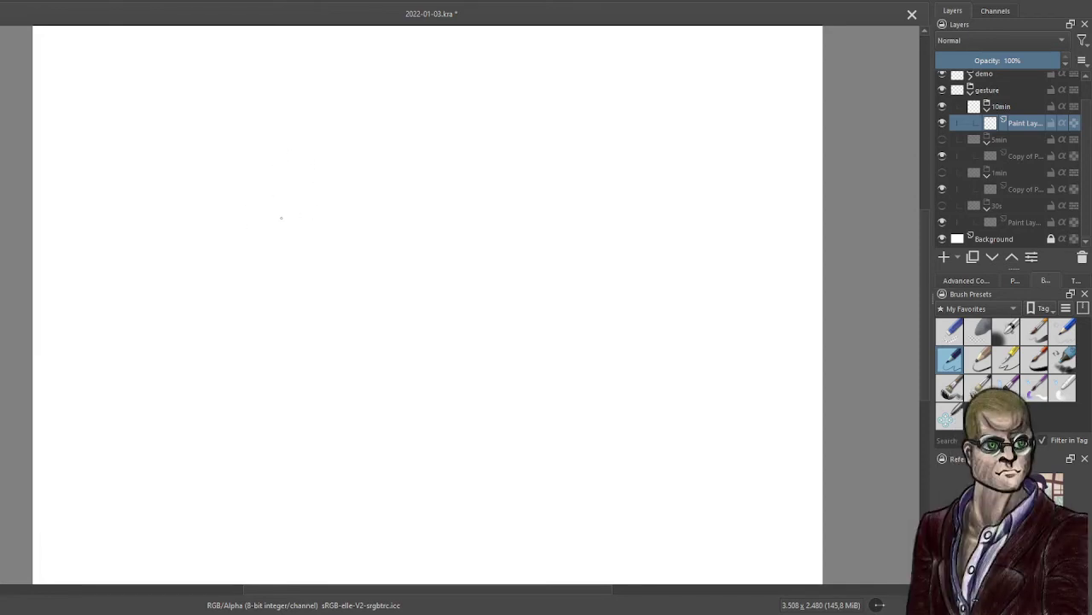
{"action": "left_click_drag", "start_coordinate": [202, 249], "coordinate": [328, 234]}
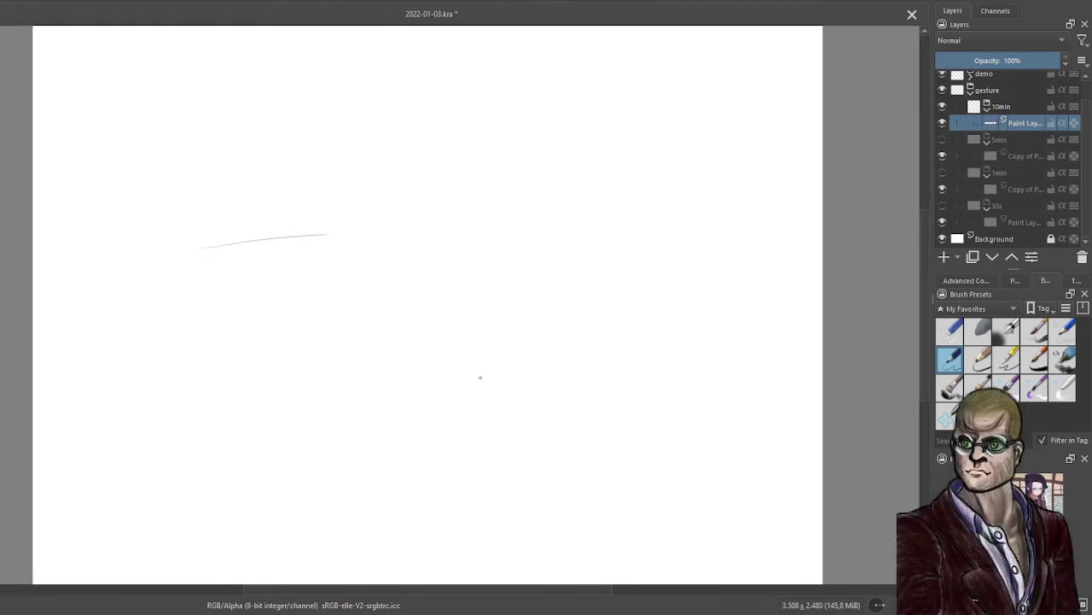
{"action": "left_click_drag", "start_coordinate": [427, 367], "coordinate": [637, 331]}
{"action": "left_click_drag", "start_coordinate": [210, 264], "coordinate": [386, 391]}
{"action": "left_click_drag", "start_coordinate": [372, 253], "coordinate": [570, 335]}
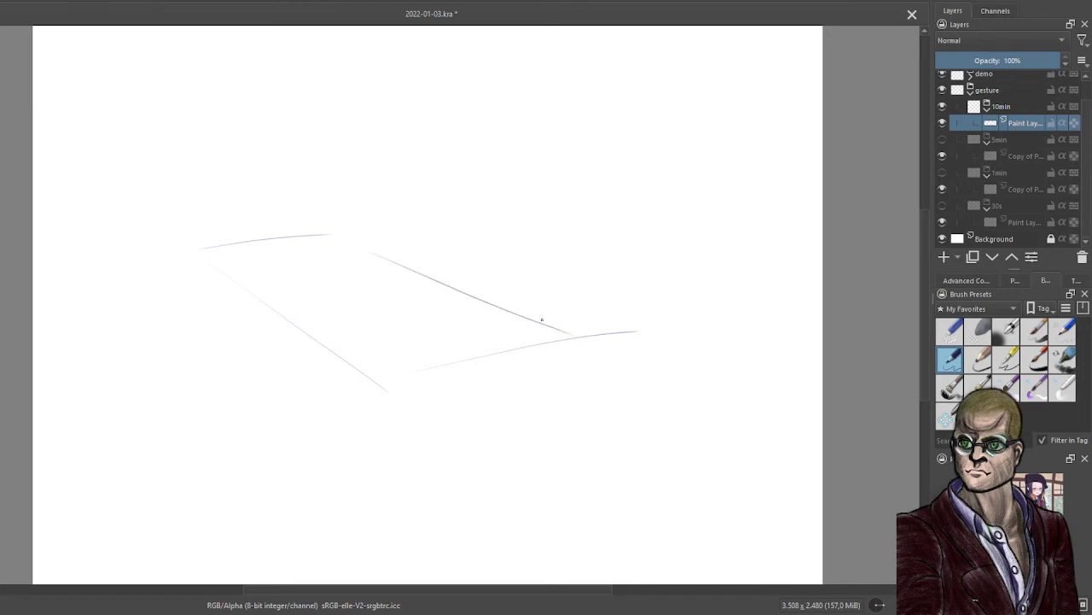
{"action": "key", "text": "ctrl+z"}
{"action": "left_click_drag", "start_coordinate": [340, 238], "coordinate": [586, 341]}
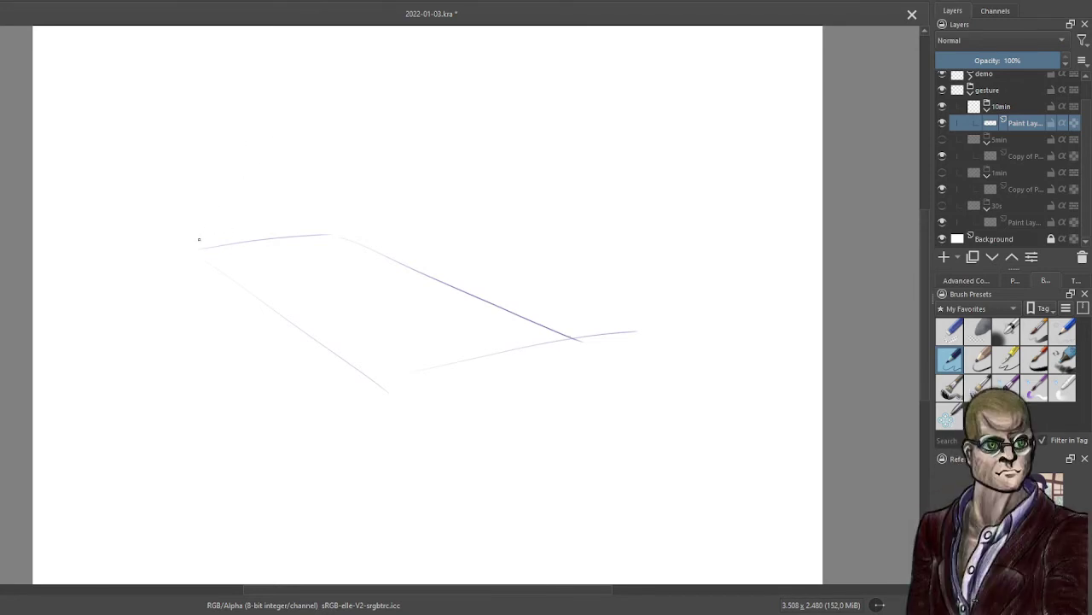
Block in an upright head box at the parallelogram's far end, and sweep the cat's neck and back curve down to the rump.
{"action": "left_click_drag", "start_coordinate": [195, 246], "coordinate": [188, 138]}
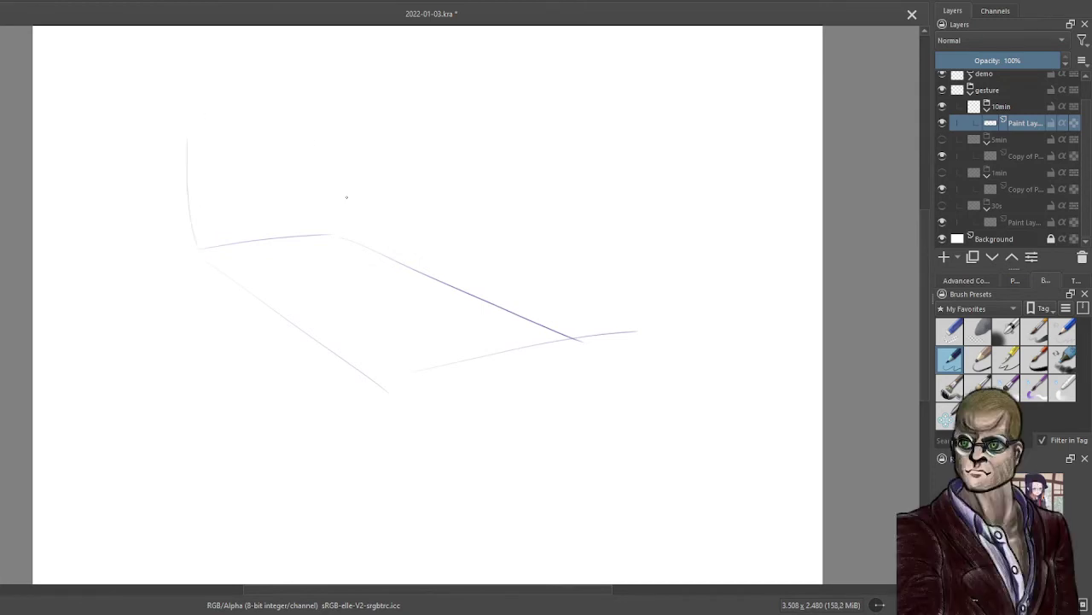
{"action": "left_click_drag", "start_coordinate": [336, 231], "coordinate": [327, 138]}
{"action": "left_click_drag", "start_coordinate": [198, 125], "coordinate": [323, 120]}
{"action": "left_click_drag", "start_coordinate": [275, 122], "coordinate": [306, 190]}
{"action": "left_click_drag", "start_coordinate": [362, 185], "coordinate": [406, 187]}
{"action": "mouse_move", "coordinate": [305, 183]}
{"action": "left_mouse_down"}
{"action": "mouse_move", "coordinate": [459, 199]}
{"action": "mouse_move", "coordinate": [487, 242]}
{"action": "mouse_move", "coordinate": [476, 243]}
{"action": "mouse_move", "coordinate": [496, 311]}
{"action": "left_mouse_up"}
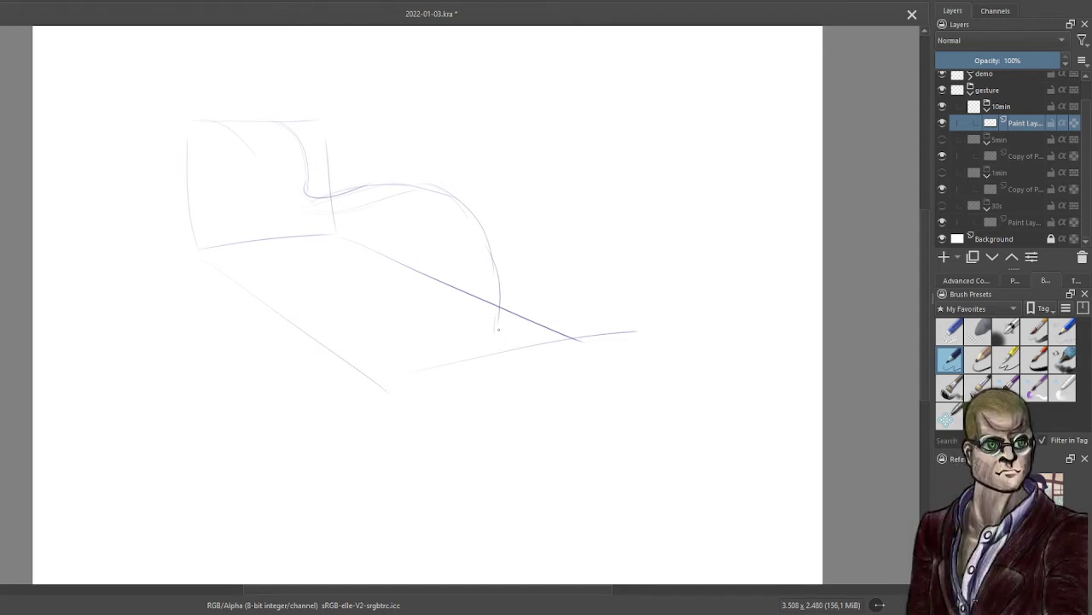
Sketch the tail's curling centre line from the rump, and place three cross-section ellipses along it.
{"action": "mouse_move", "coordinate": [524, 342]}
{"action": "left_mouse_down"}
{"action": "mouse_move", "coordinate": [601, 427]}
{"action": "mouse_move", "coordinate": [555, 455]}
{"action": "left_mouse_up"}
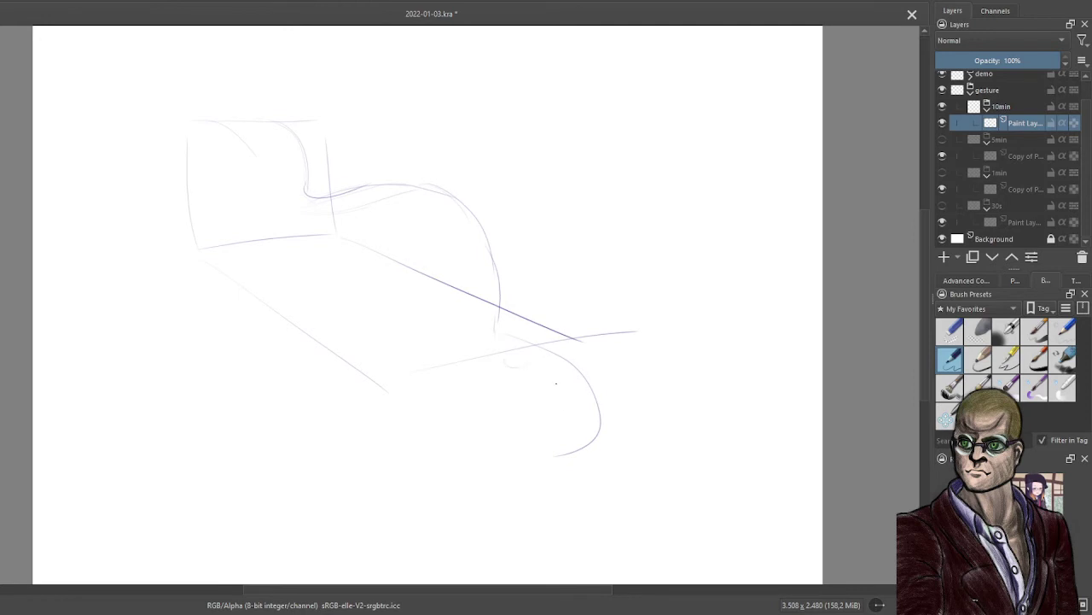
{"action": "left_click_drag", "start_coordinate": [563, 365], "coordinate": [547, 398]}
{"action": "mouse_move", "coordinate": [601, 423]}
{"action": "left_mouse_down"}
{"action": "mouse_move", "coordinate": [553, 444]}
{"action": "mouse_move", "coordinate": [606, 452]}
{"action": "mouse_move", "coordinate": [552, 443]}
{"action": "mouse_move", "coordinate": [561, 432]}
{"action": "mouse_move", "coordinate": [515, 453]}
{"action": "mouse_move", "coordinate": [535, 430]}
{"action": "mouse_move", "coordinate": [563, 466]}
{"action": "left_mouse_up"}
{"action": "mouse_move", "coordinate": [521, 464]}
{"action": "left_mouse_down"}
{"action": "mouse_move", "coordinate": [526, 441]}
{"action": "mouse_move", "coordinate": [549, 427]}
{"action": "mouse_move", "coordinate": [574, 432]}
{"action": "left_mouse_up"}
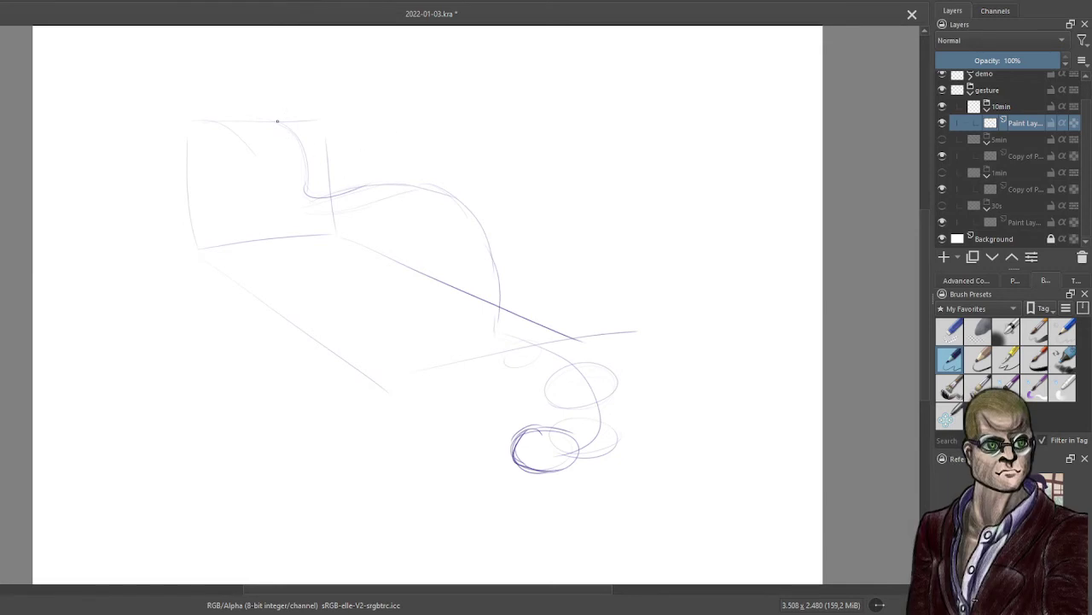
Reinforce the sitting cat's neck and back contour, and outline the rounded rump down to the tail base.
{"action": "mouse_move", "coordinate": [265, 118]}
{"action": "left_mouse_down"}
{"action": "mouse_move", "coordinate": [293, 130]}
{"action": "mouse_move", "coordinate": [308, 175]}
{"action": "left_mouse_up"}
{"action": "left_click_drag", "start_coordinate": [289, 131], "coordinate": [307, 183]}
{"action": "left_click_drag", "start_coordinate": [416, 185], "coordinate": [448, 193]}
{"action": "mouse_move", "coordinate": [368, 189]}
{"action": "left_mouse_down"}
{"action": "mouse_move", "coordinate": [457, 193]}
{"action": "mouse_move", "coordinate": [433, 185]}
{"action": "left_mouse_up"}
{"action": "left_click_drag", "start_coordinate": [471, 191], "coordinate": [522, 272]}
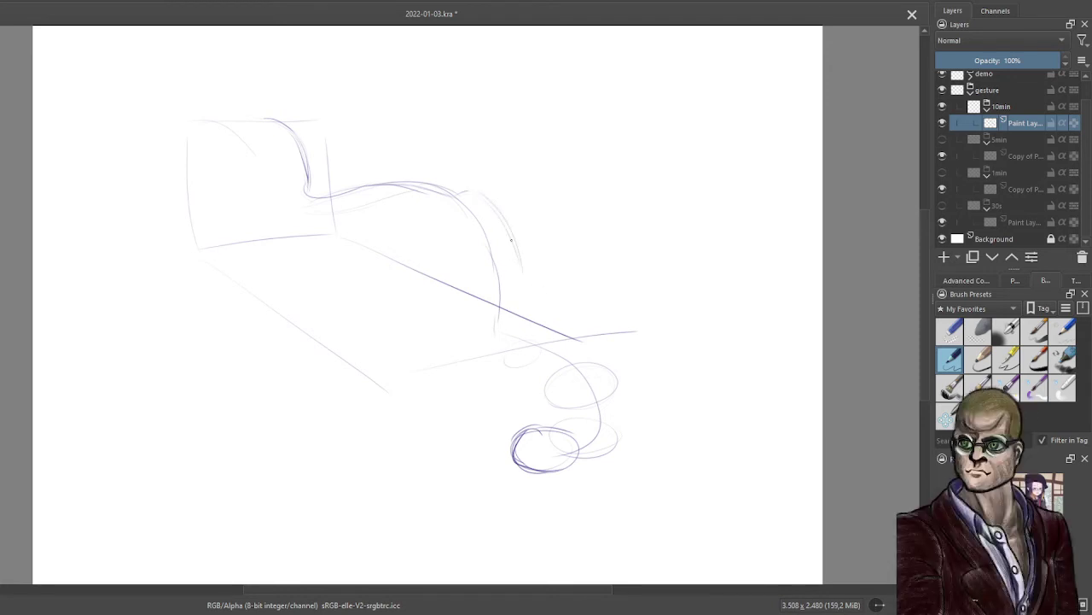
{"action": "left_click_drag", "start_coordinate": [522, 300], "coordinate": [520, 273]}
{"action": "mouse_move", "coordinate": [515, 318]}
{"action": "left_mouse_down"}
{"action": "mouse_move", "coordinate": [506, 282]}
{"action": "mouse_move", "coordinate": [518, 337]}
{"action": "mouse_move", "coordinate": [471, 334]}
{"action": "mouse_move", "coordinate": [495, 316]}
{"action": "left_mouse_up"}
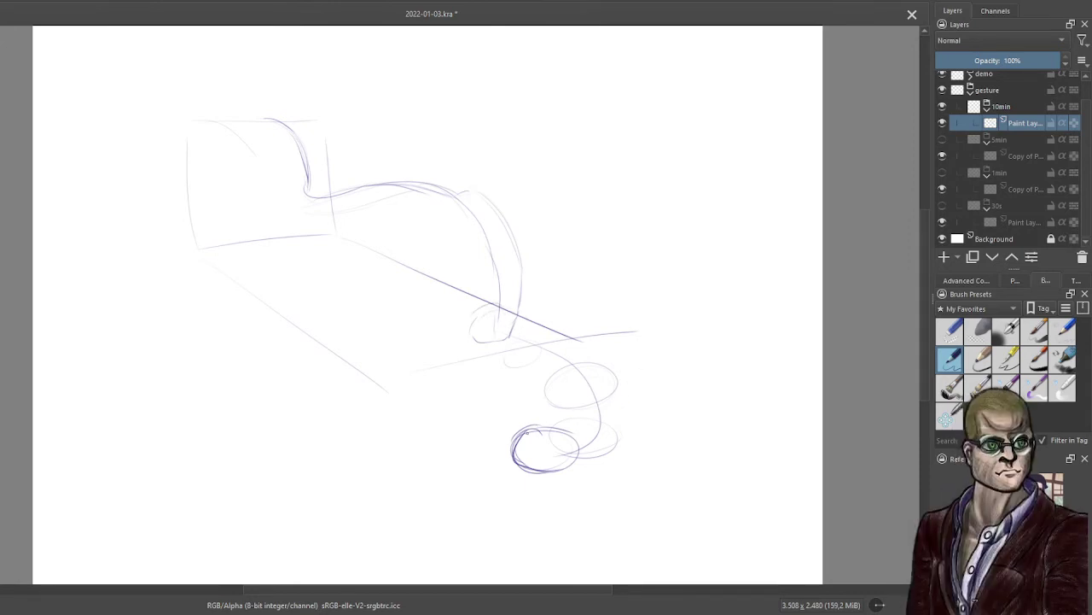
Round out the tail's curled tip, and rough in its edges from the tail base into the curl.
{"action": "left_click_drag", "start_coordinate": [598, 431], "coordinate": [521, 465]}
{"action": "left_click_drag", "start_coordinate": [533, 427], "coordinate": [589, 440]}
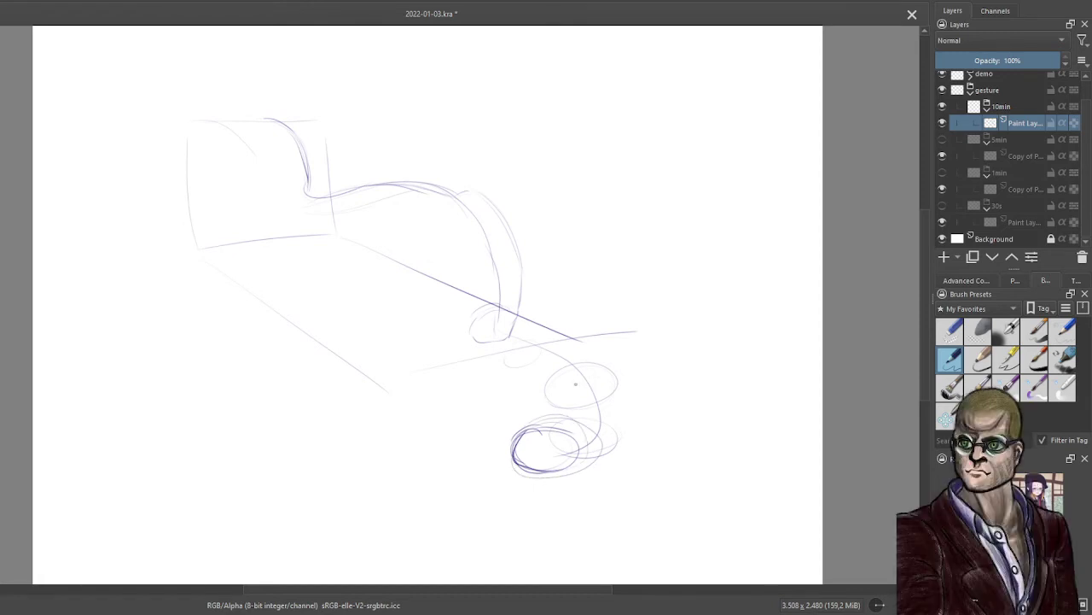
{"action": "left_click_drag", "start_coordinate": [541, 318], "coordinate": [483, 363]}
{"action": "mouse_move", "coordinate": [551, 349]}
{"action": "left_mouse_down"}
{"action": "mouse_move", "coordinate": [597, 362]}
{"action": "mouse_move", "coordinate": [588, 363]}
{"action": "left_mouse_up"}
{"action": "left_click_drag", "start_coordinate": [526, 378], "coordinate": [556, 390]}
{"action": "left_click_drag", "start_coordinate": [530, 437], "coordinate": [606, 389]}
{"action": "left_click_drag", "start_coordinate": [535, 418], "coordinate": [601, 395]}
{"action": "left_click_drag", "start_coordinate": [512, 445], "coordinate": [560, 413]}
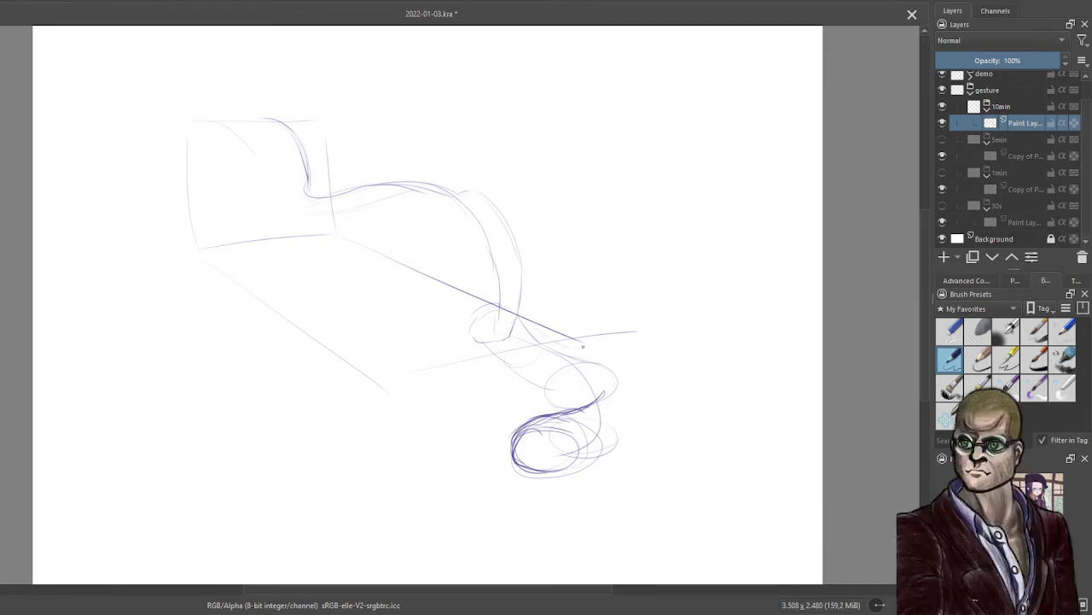
Strengthen the tail's outer contour around the bend, and darken its inner edge into the curl.
{"action": "mouse_move", "coordinate": [533, 328]}
{"action": "left_mouse_down"}
{"action": "mouse_move", "coordinate": [629, 374]}
{"action": "mouse_move", "coordinate": [608, 379]}
{"action": "mouse_move", "coordinate": [610, 394]}
{"action": "mouse_move", "coordinate": [638, 384]}
{"action": "mouse_move", "coordinate": [625, 372]}
{"action": "mouse_move", "coordinate": [636, 400]}
{"action": "mouse_move", "coordinate": [570, 471]}
{"action": "left_mouse_up"}
{"action": "left_click_drag", "start_coordinate": [637, 402], "coordinate": [580, 469]}
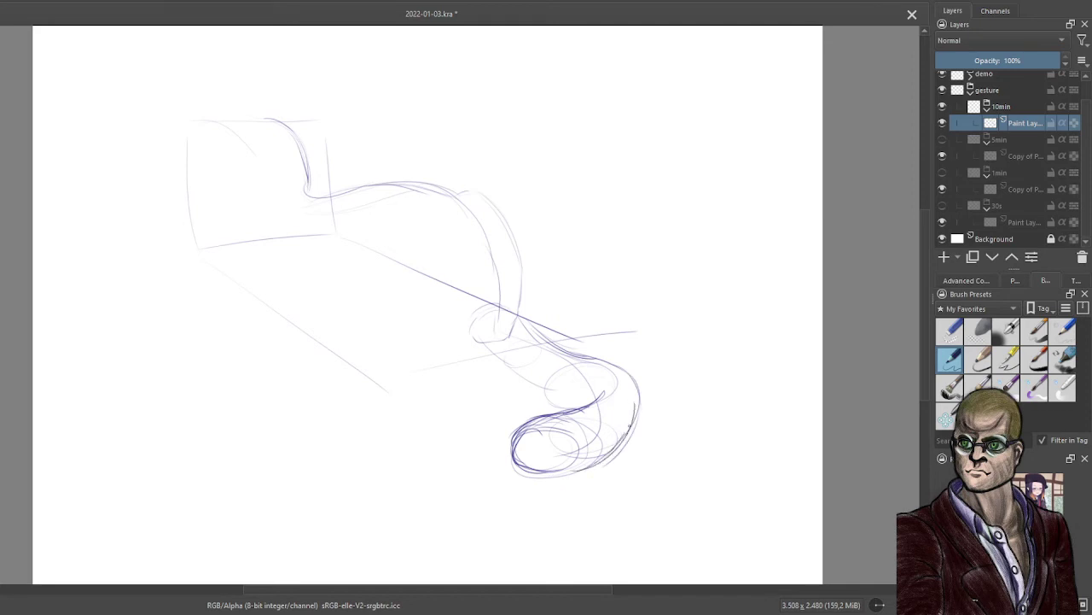
{"action": "left_click_drag", "start_coordinate": [639, 432], "coordinate": [601, 361]}
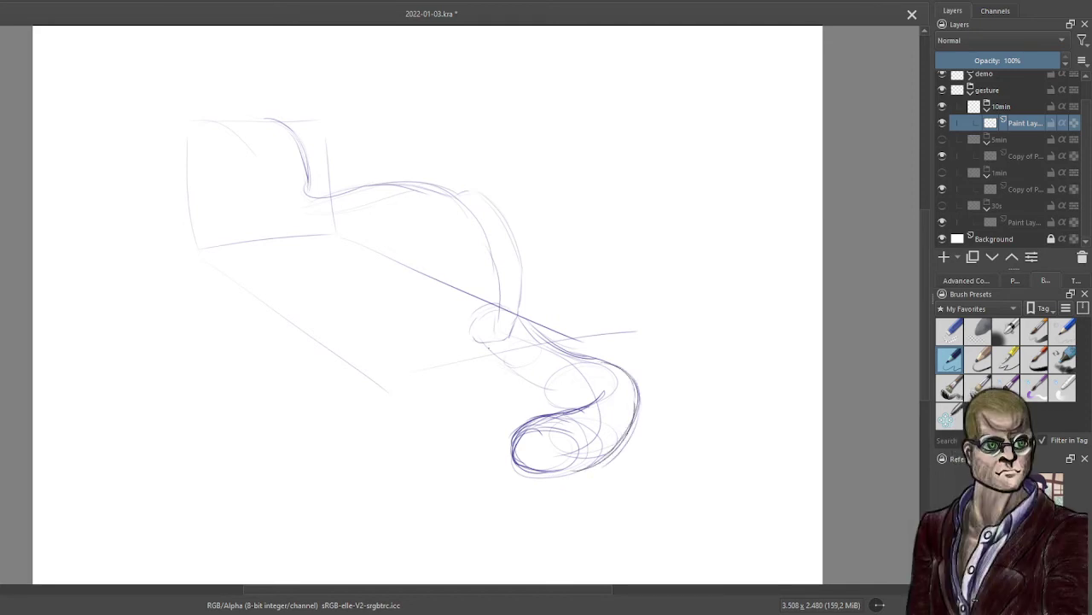
{"action": "left_click_drag", "start_coordinate": [530, 379], "coordinate": [584, 396]}
{"action": "left_click_drag", "start_coordinate": [495, 355], "coordinate": [577, 396]}
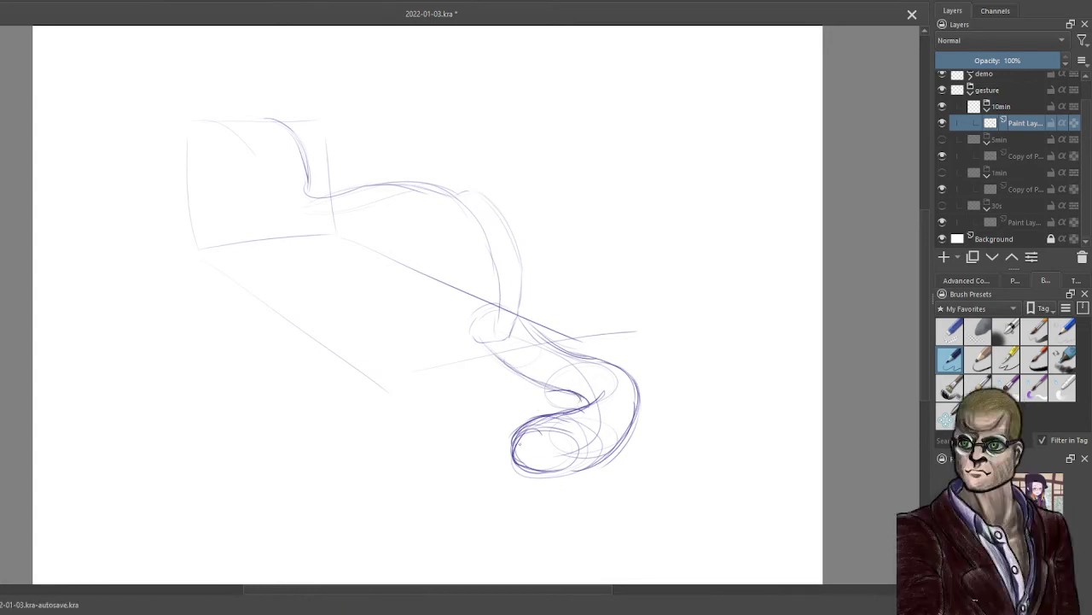
{"action": "left_click_drag", "start_coordinate": [519, 436], "coordinate": [602, 391]}
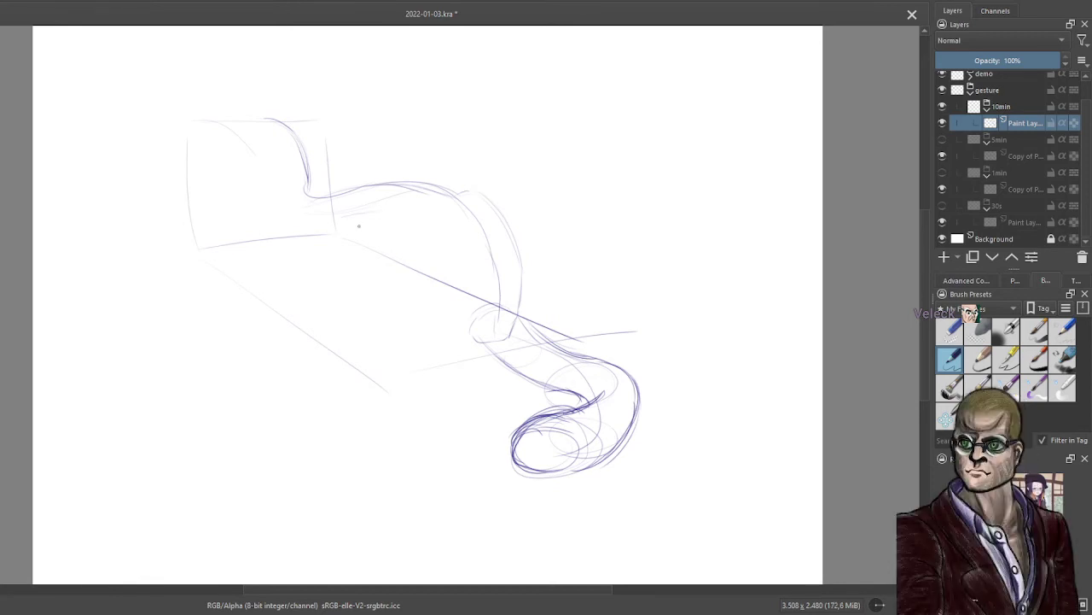
Outline the sitting cat's haunch, and draw the hind paw with its toes and underside back to the tail.
{"action": "left_click_drag", "start_coordinate": [372, 211], "coordinate": [334, 218]}
{"action": "left_click_drag", "start_coordinate": [372, 210], "coordinate": [335, 218]}
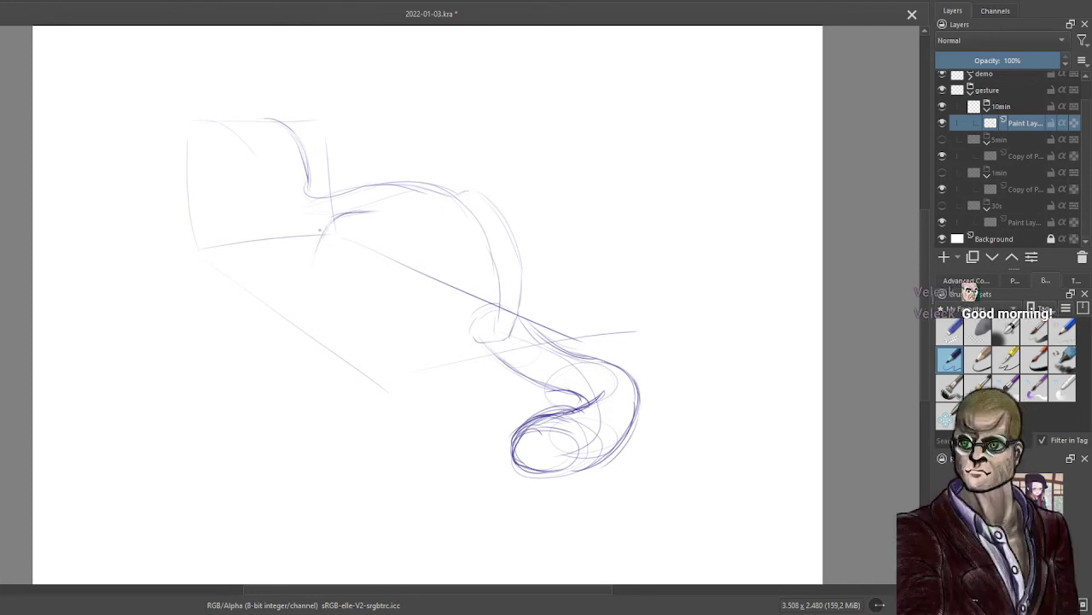
{"action": "left_click_drag", "start_coordinate": [318, 244], "coordinate": [322, 314]}
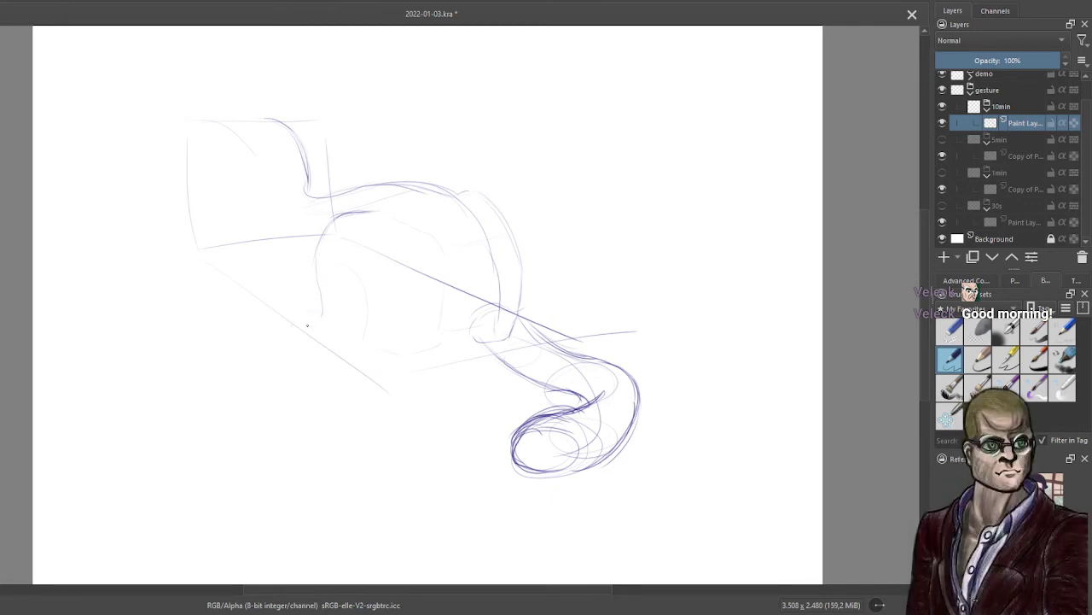
{"action": "mouse_move", "coordinate": [291, 338]}
{"action": "left_mouse_down"}
{"action": "mouse_move", "coordinate": [297, 315]}
{"action": "mouse_move", "coordinate": [332, 317]}
{"action": "mouse_move", "coordinate": [341, 363]}
{"action": "mouse_move", "coordinate": [384, 380]}
{"action": "left_mouse_up"}
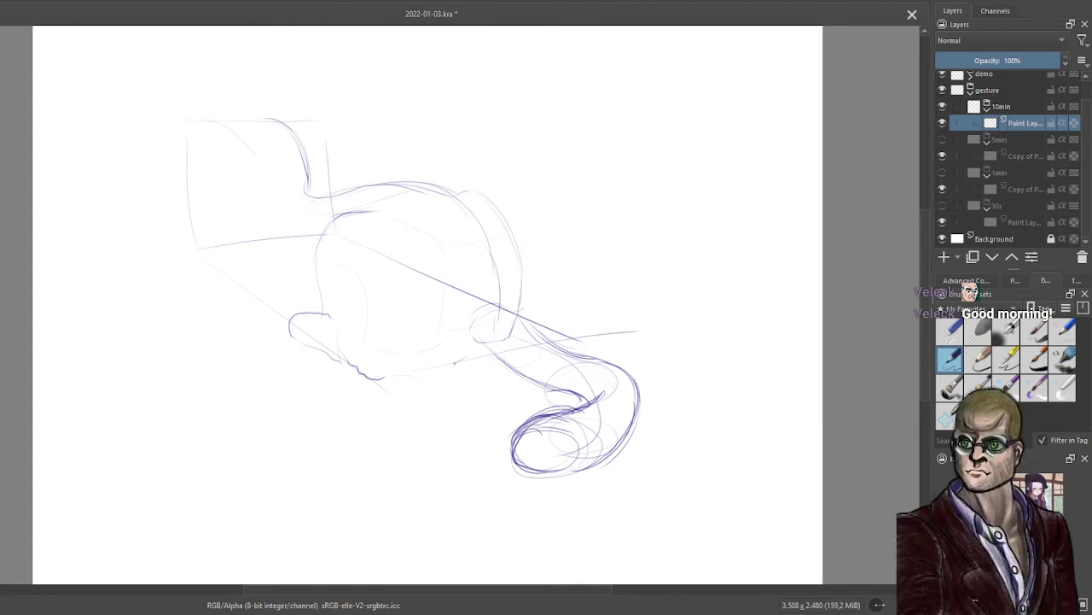
{"action": "left_click_drag", "start_coordinate": [459, 362], "coordinate": [375, 377]}
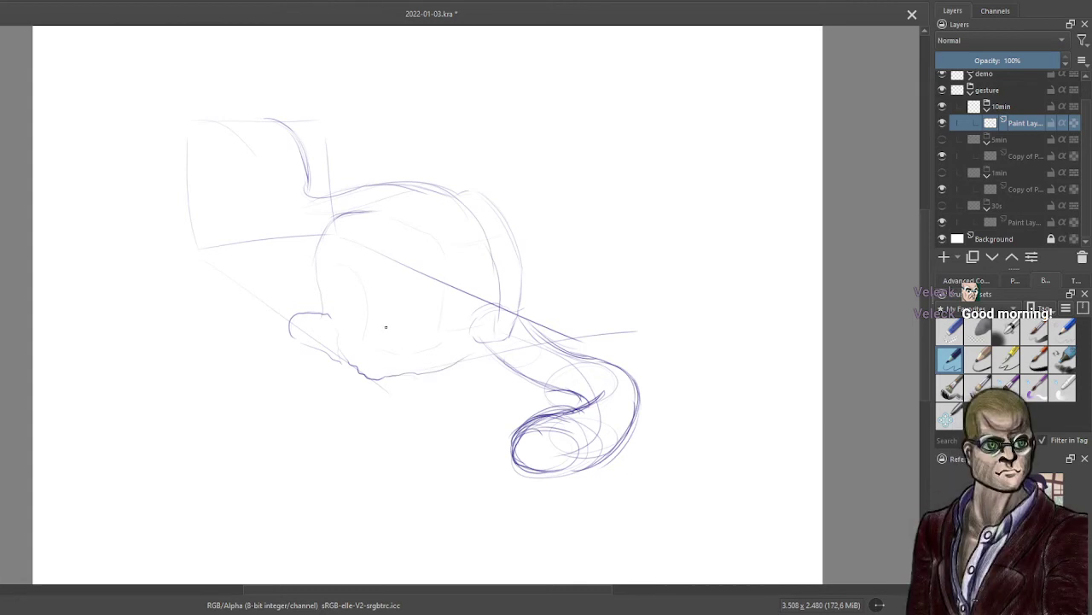
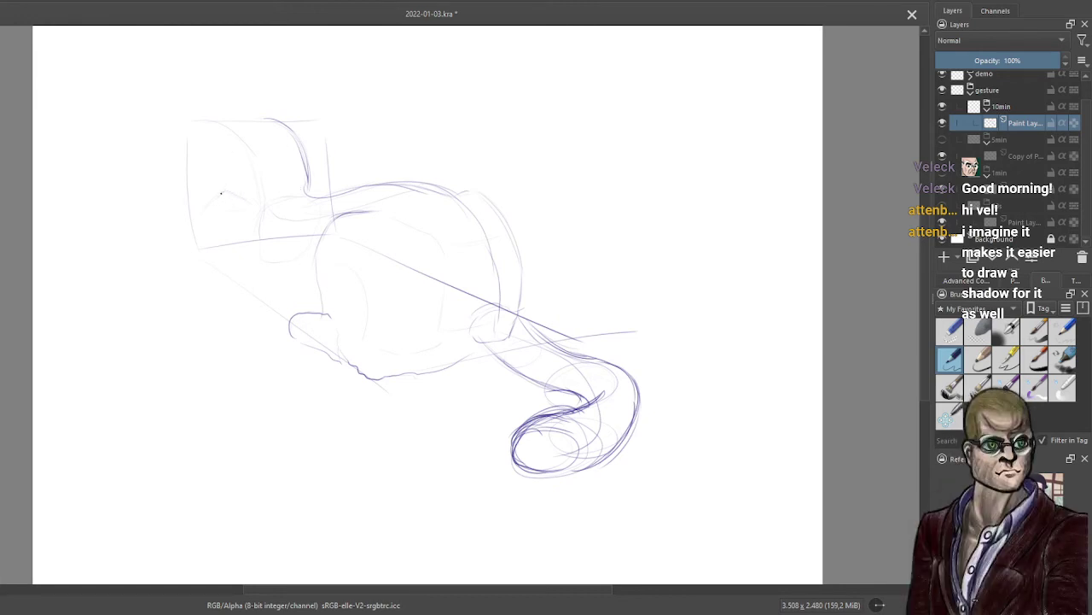
Outline the sitting cat's chin and chest in front, and draw the jagged lower edge back to the hind paw.
{"action": "mouse_move", "coordinate": [222, 194]}
{"action": "left_mouse_down"}
{"action": "mouse_move", "coordinate": [205, 219]}
{"action": "mouse_move", "coordinate": [210, 205]}
{"action": "left_mouse_up"}
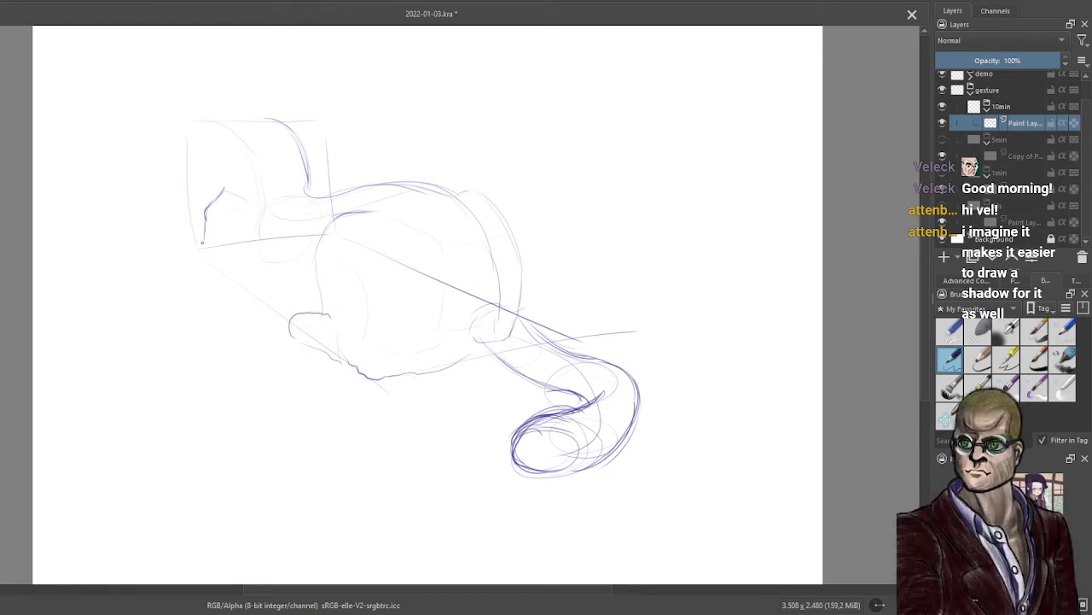
{"action": "left_click_drag", "start_coordinate": [204, 241], "coordinate": [201, 256]}
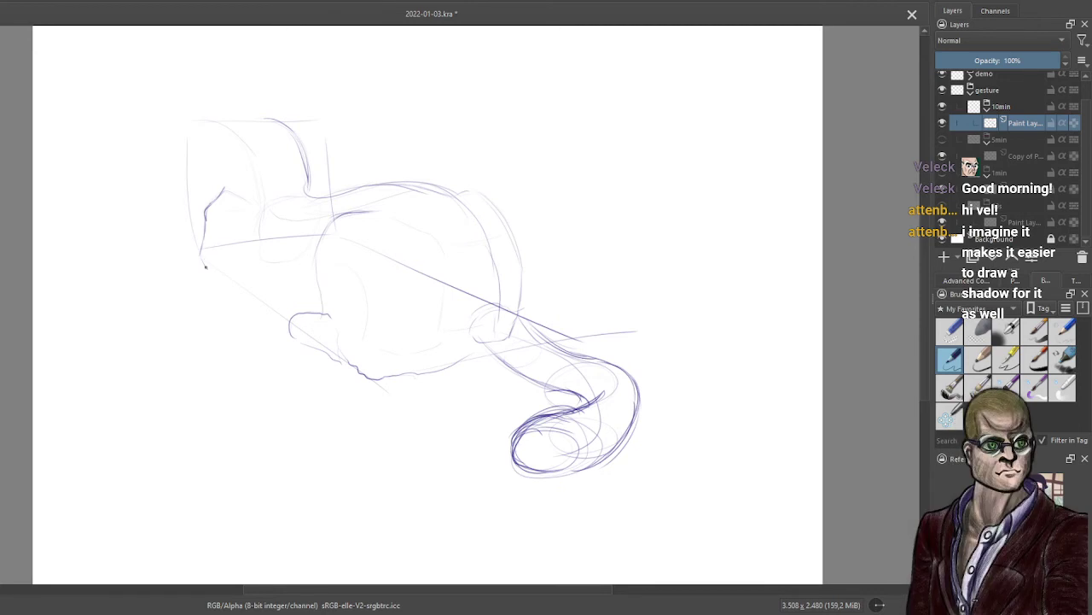
{"action": "left_click_drag", "start_coordinate": [203, 264], "coordinate": [205, 213]}
{"action": "mouse_move", "coordinate": [202, 271]}
{"action": "left_mouse_down"}
{"action": "mouse_move", "coordinate": [272, 308]}
{"action": "mouse_move", "coordinate": [290, 344]}
{"action": "left_mouse_up"}
Draw a side diagram of a circle with an arrow pointing at it, and mark small plane blocks along its edge.
{"action": "mouse_move", "coordinate": [715, 111]}
{"action": "left_mouse_down"}
{"action": "mouse_move", "coordinate": [670, 145]}
{"action": "mouse_move", "coordinate": [724, 111]}
{"action": "left_mouse_up"}
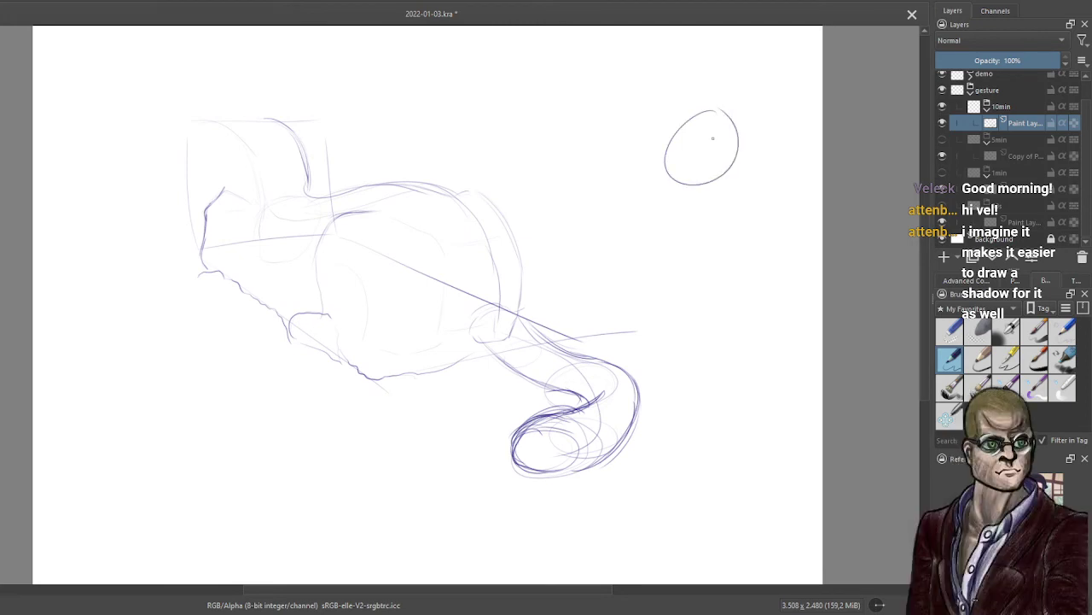
{"action": "left_click_drag", "start_coordinate": [555, 99], "coordinate": [656, 132]}
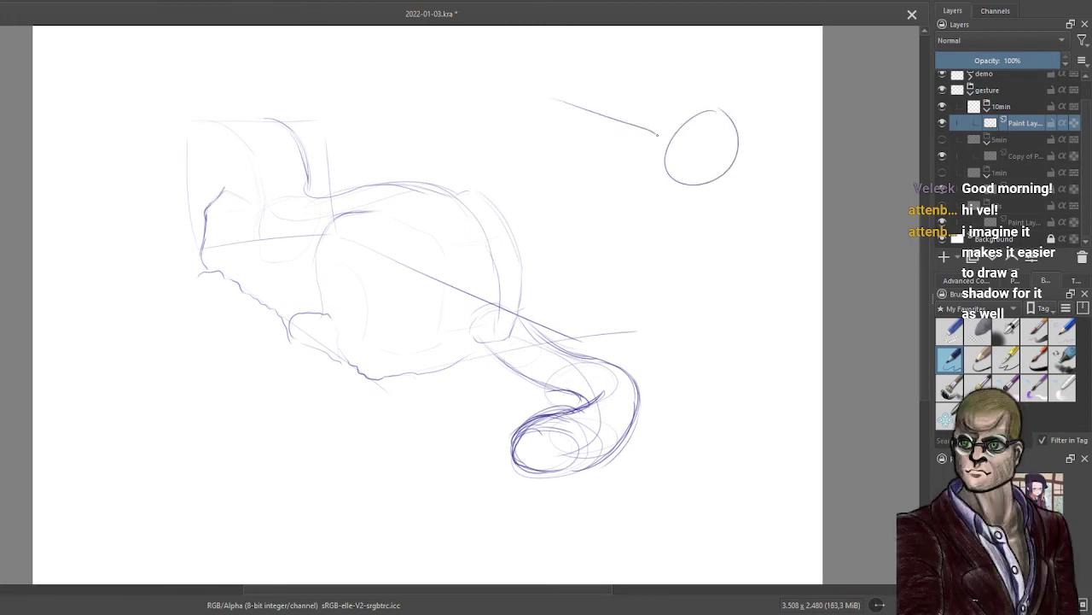
{"action": "mouse_move", "coordinate": [648, 117]}
{"action": "left_mouse_down"}
{"action": "mouse_move", "coordinate": [663, 151]}
{"action": "mouse_move", "coordinate": [672, 127]}
{"action": "mouse_move", "coordinate": [664, 164]}
{"action": "left_mouse_up"}
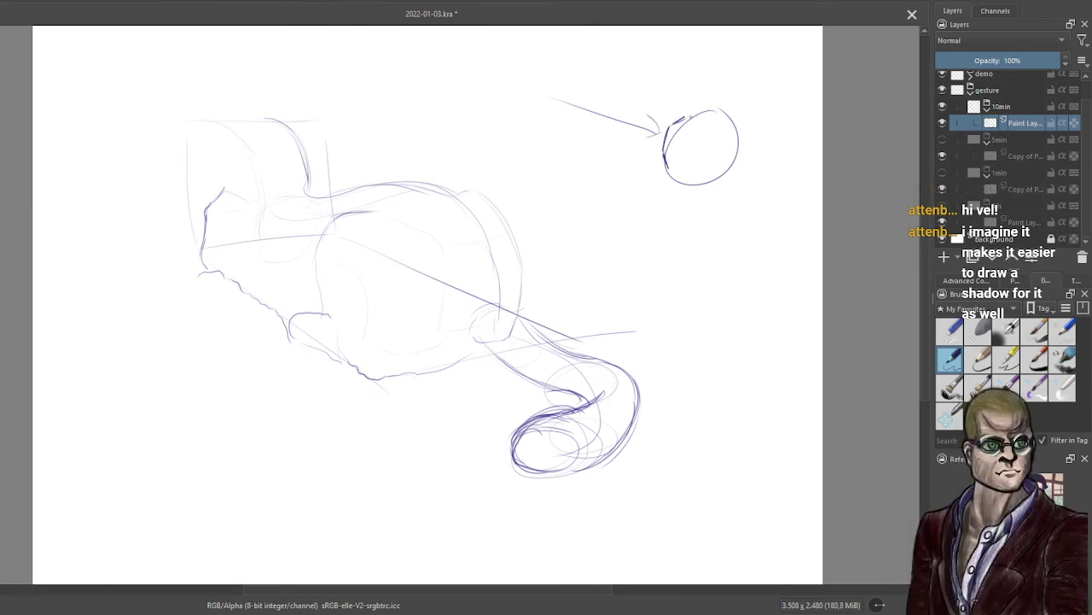
{"action": "mouse_move", "coordinate": [684, 116]}
{"action": "left_mouse_down"}
{"action": "mouse_move", "coordinate": [714, 135]}
{"action": "mouse_move", "coordinate": [721, 121]}
{"action": "mouse_move", "coordinate": [722, 133]}
{"action": "left_mouse_up"}
{"action": "left_click_drag", "start_coordinate": [660, 150], "coordinate": [665, 168]}
Add two pointed ears to the sitting cat, join them across the skull, and outline the side of the face.
{"action": "left_click_drag", "start_coordinate": [218, 116], "coordinate": [191, 94]}
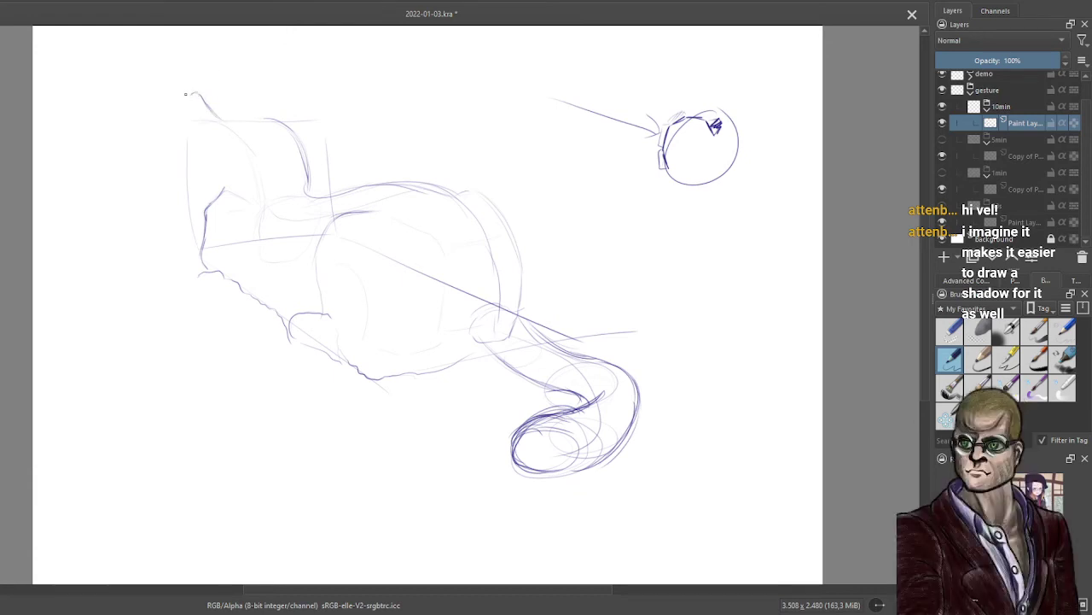
{"action": "left_click_drag", "start_coordinate": [193, 92], "coordinate": [196, 145]}
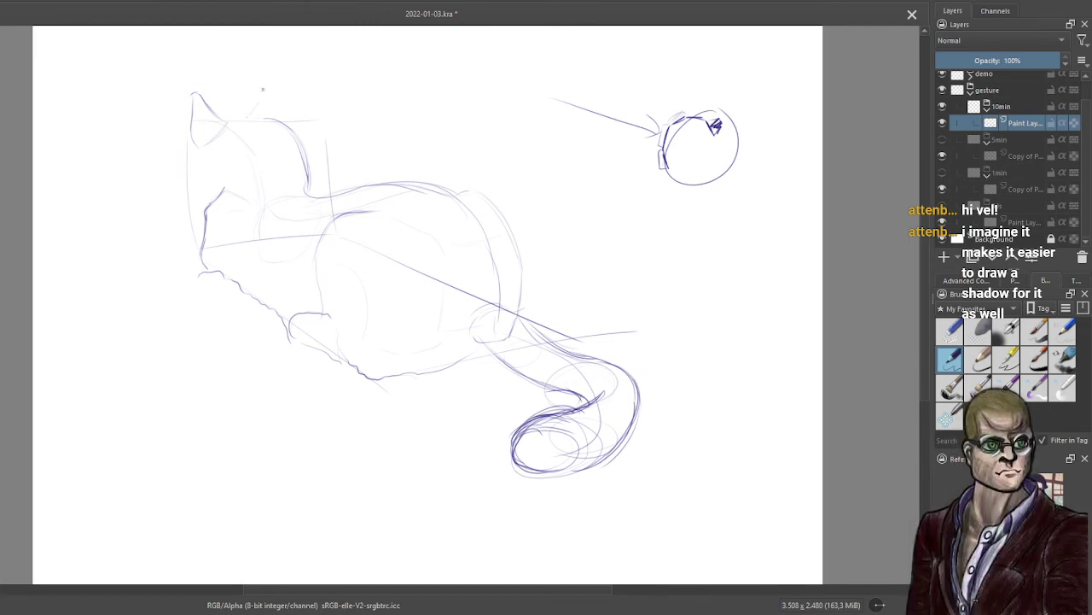
{"action": "mouse_move", "coordinate": [262, 89]}
{"action": "left_mouse_down"}
{"action": "mouse_move", "coordinate": [247, 120]}
{"action": "mouse_move", "coordinate": [267, 84]}
{"action": "mouse_move", "coordinate": [285, 124]}
{"action": "left_mouse_up"}
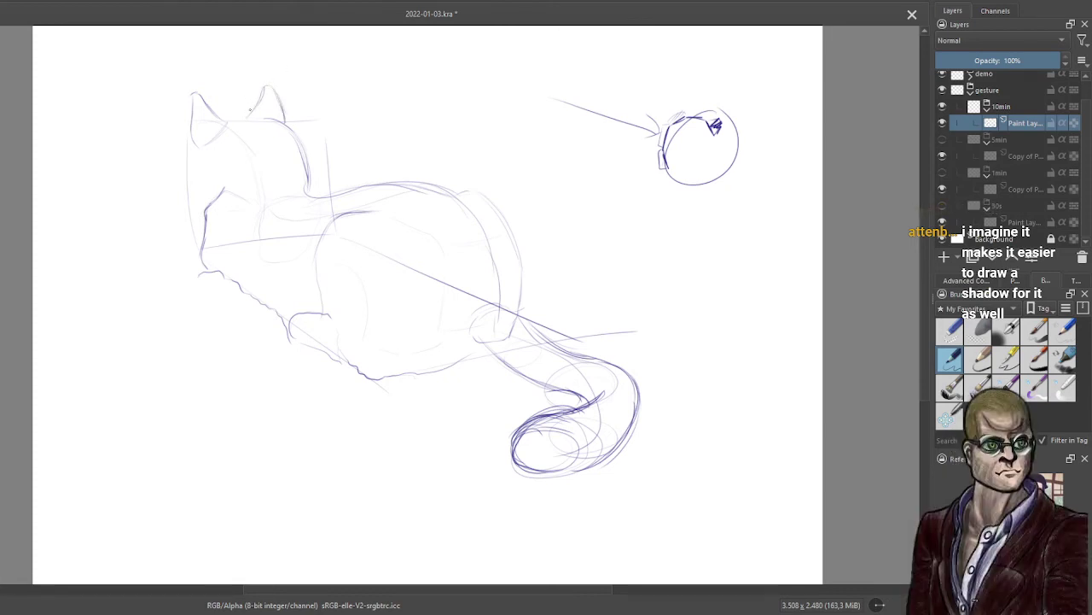
{"action": "mouse_move", "coordinate": [248, 112]}
{"action": "left_mouse_down"}
{"action": "mouse_move", "coordinate": [221, 118]}
{"action": "mouse_move", "coordinate": [256, 108]}
{"action": "left_mouse_up"}
{"action": "left_click_drag", "start_coordinate": [194, 146], "coordinate": [208, 199]}
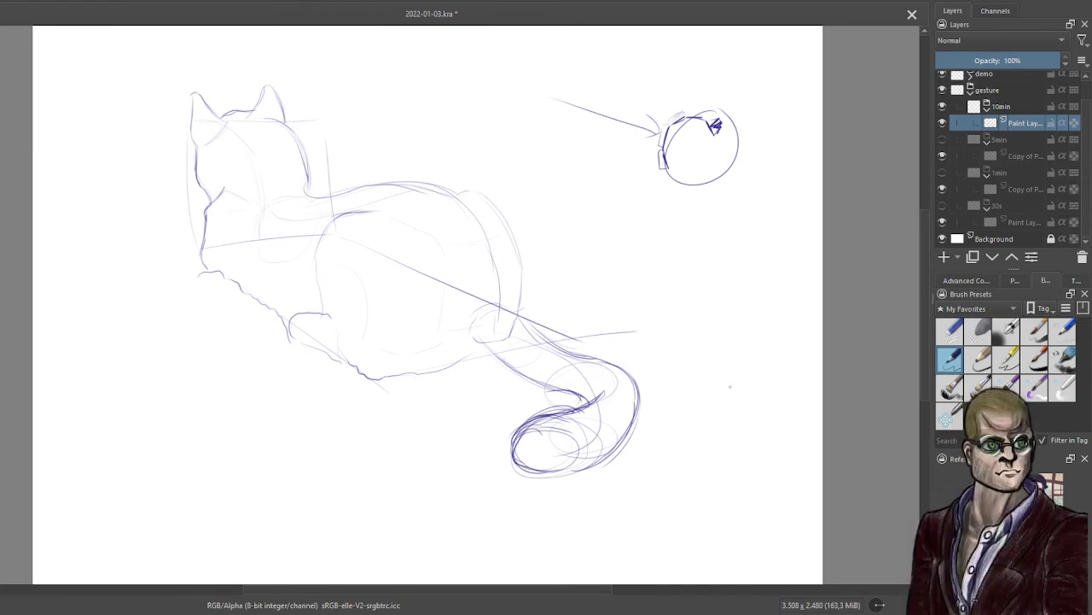
Sketch three small rounded blob shapes beside the sitting cat, two in front of its chest and one behind its tail.
{"action": "left_click_drag", "start_coordinate": [735, 399], "coordinate": [743, 378]}
{"action": "key", "text": "ctrl+z"}
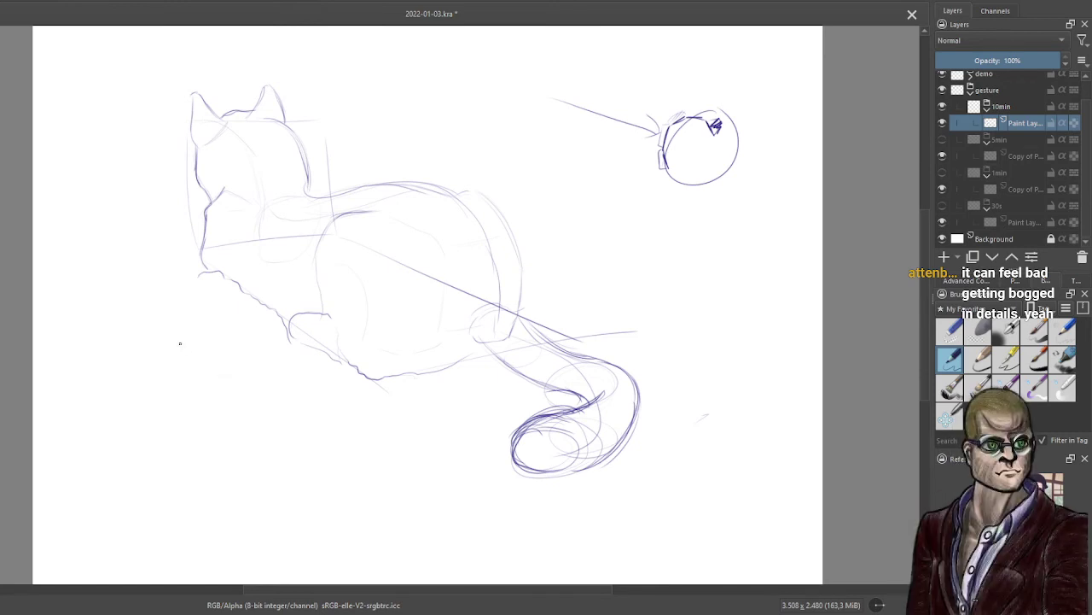
{"action": "left_click_drag", "start_coordinate": [170, 349], "coordinate": [191, 345]}
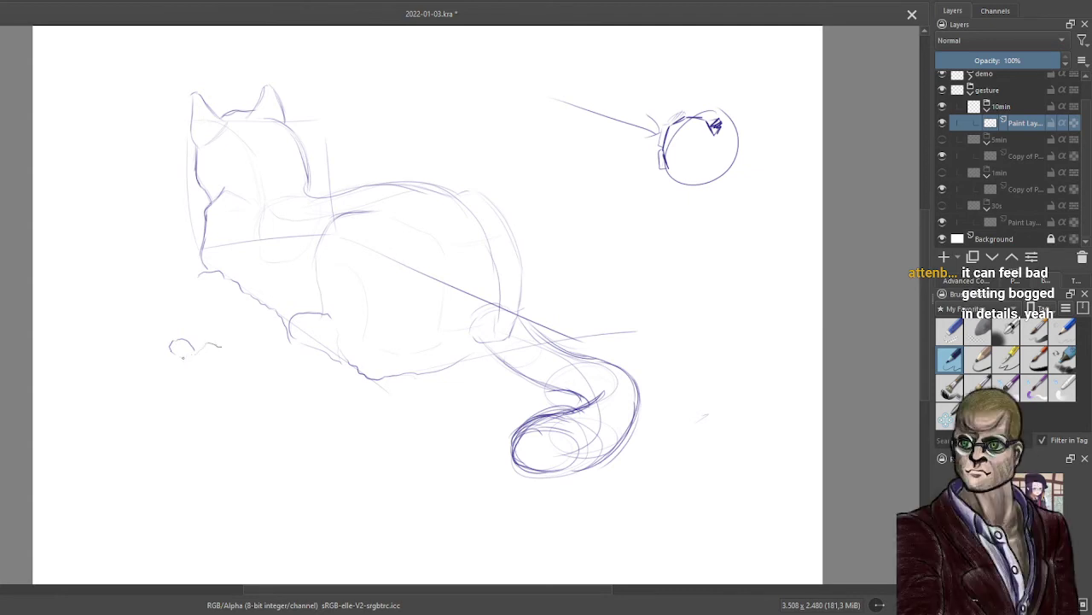
{"action": "left_click_drag", "start_coordinate": [182, 358], "coordinate": [202, 351]}
{"action": "mouse_move", "coordinate": [219, 436]}
{"action": "left_mouse_down"}
{"action": "mouse_move", "coordinate": [203, 415]}
{"action": "mouse_move", "coordinate": [181, 433]}
{"action": "left_mouse_up"}
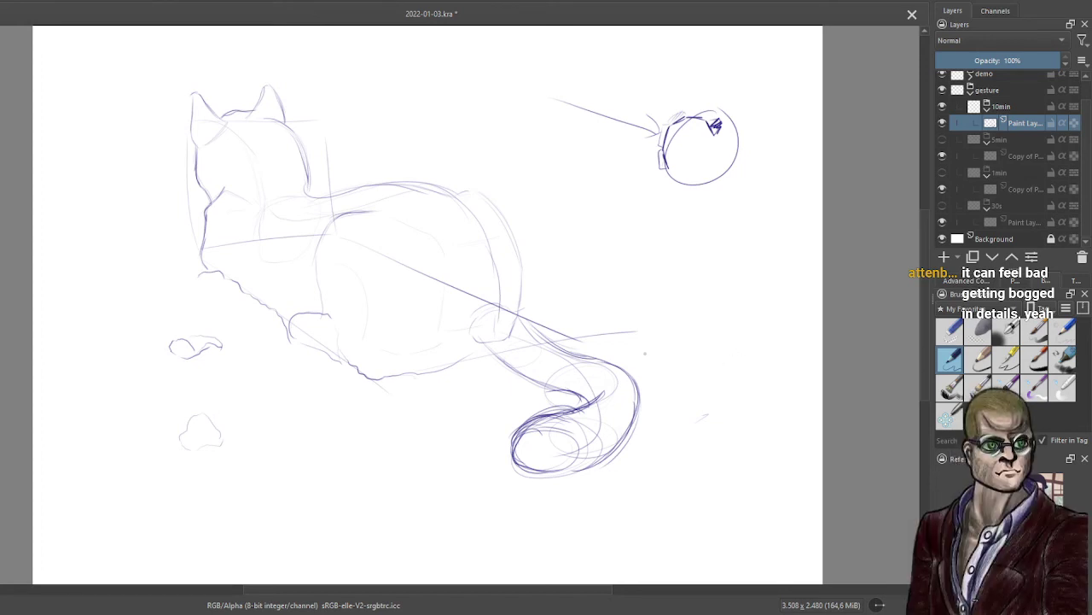
{"action": "mouse_move", "coordinate": [644, 349]}
{"action": "left_mouse_down"}
{"action": "mouse_move", "coordinate": [669, 329]}
{"action": "mouse_move", "coordinate": [689, 343]}
{"action": "mouse_move", "coordinate": [655, 361]}
{"action": "left_mouse_up"}
Add a paint layer below the cat's line art in the 10min group and try the soft brush with broad strokes.
{"action": "key", "text": "Insert"}
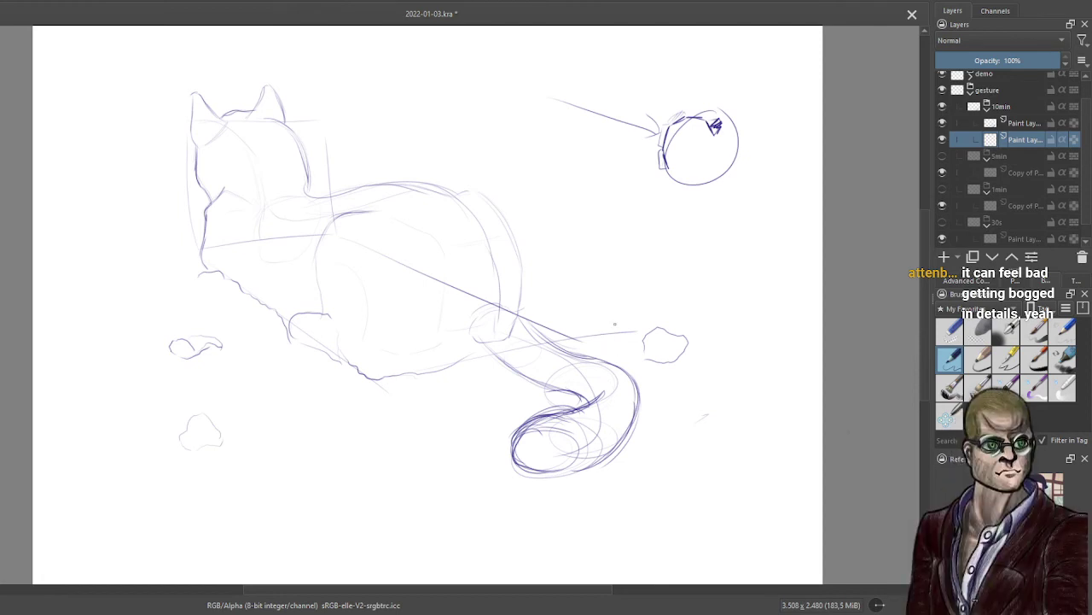
{"action": "key", "text": "slash"}
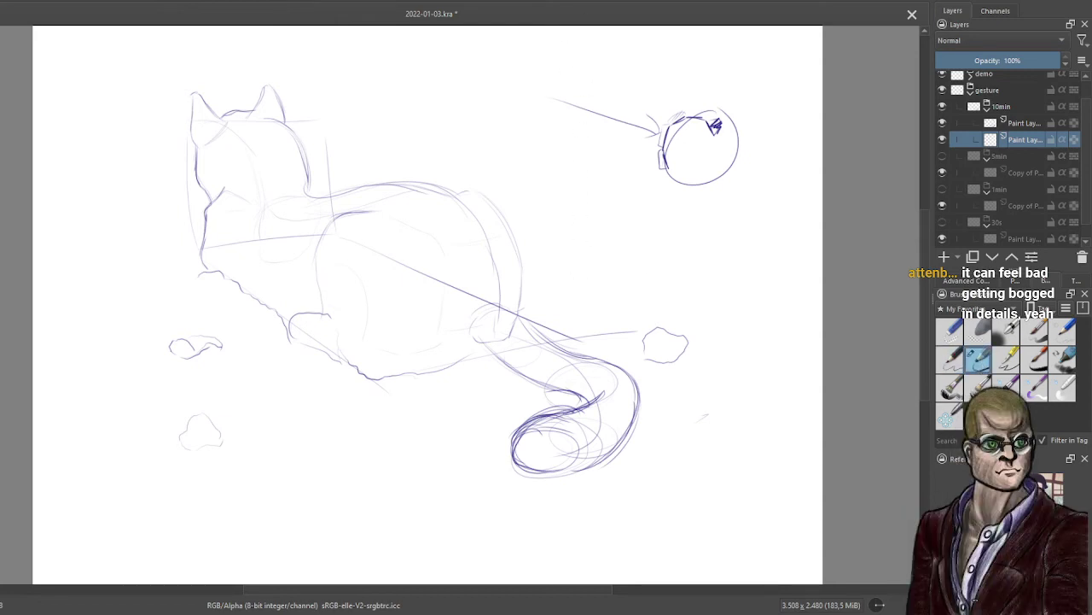
{"action": "mouse_move", "coordinate": [360, 329]}
{"action": "left_mouse_down"}
{"action": "mouse_move", "coordinate": [594, 159]}
{"action": "mouse_move", "coordinate": [439, 292]}
{"action": "mouse_move", "coordinate": [682, 195]}
{"action": "mouse_move", "coordinate": [492, 352]}
{"action": "mouse_move", "coordinate": [778, 268]}
{"action": "mouse_move", "coordinate": [592, 331]}
{"action": "mouse_move", "coordinate": [733, 261]}
{"action": "left_mouse_up"}
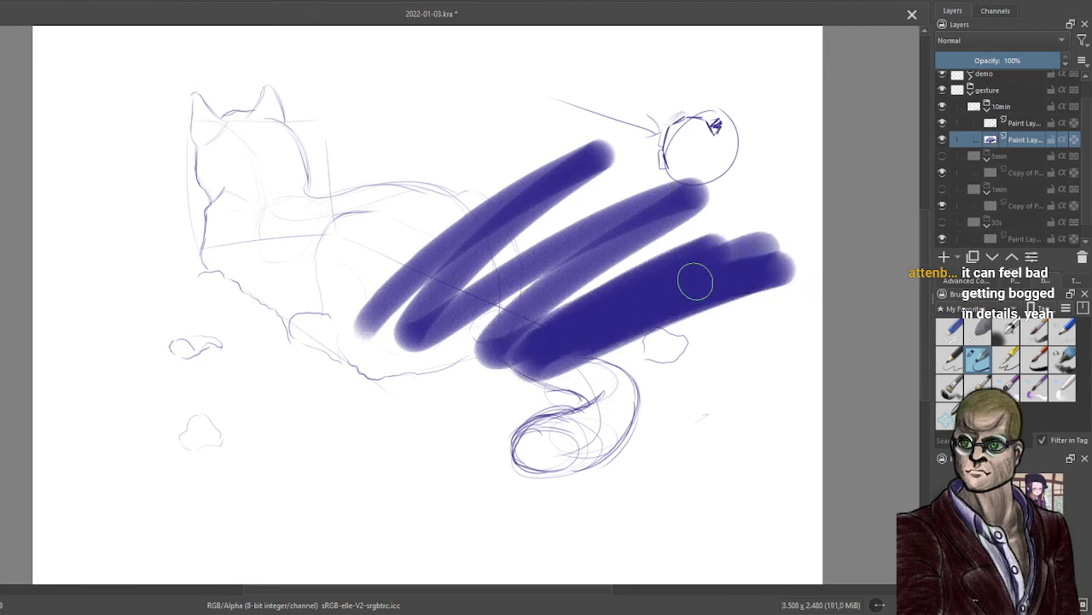
{"action": "key", "text": "ctrl+z"}
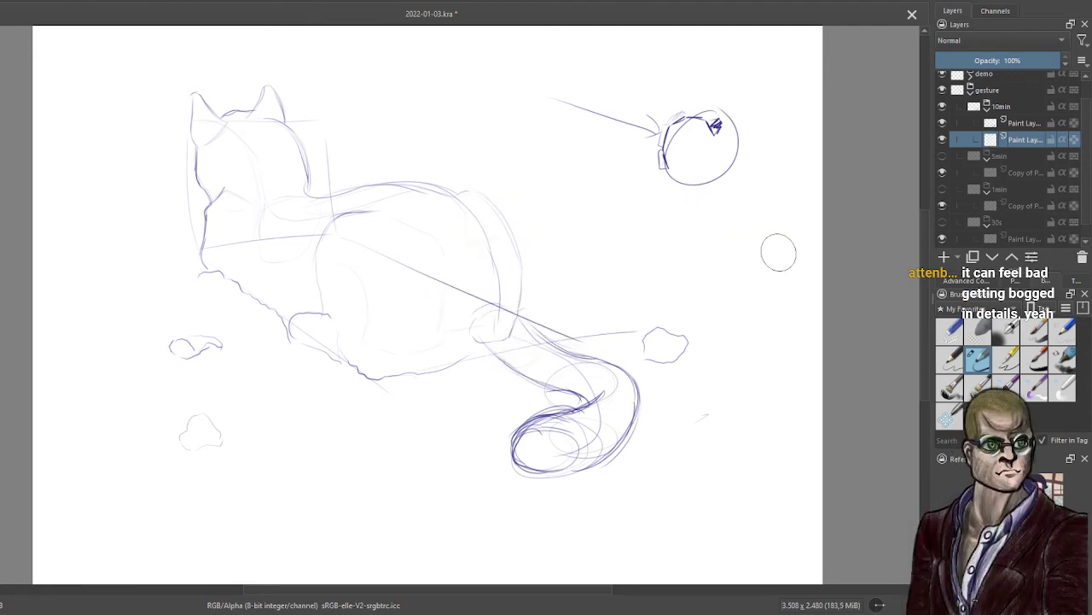
Choose a light muted violet and block in the sitting cat's whole silhouette from ears to tail with broad soft strokes.
{"action": "left_click", "coordinate": [968, 280]}
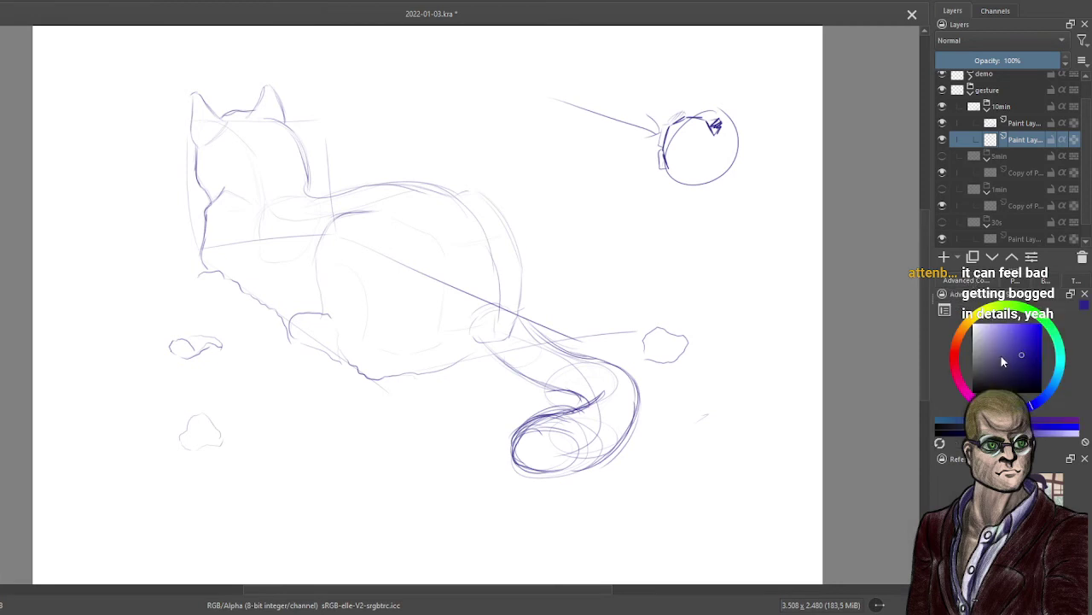
{"action": "left_click", "coordinate": [999, 358]}
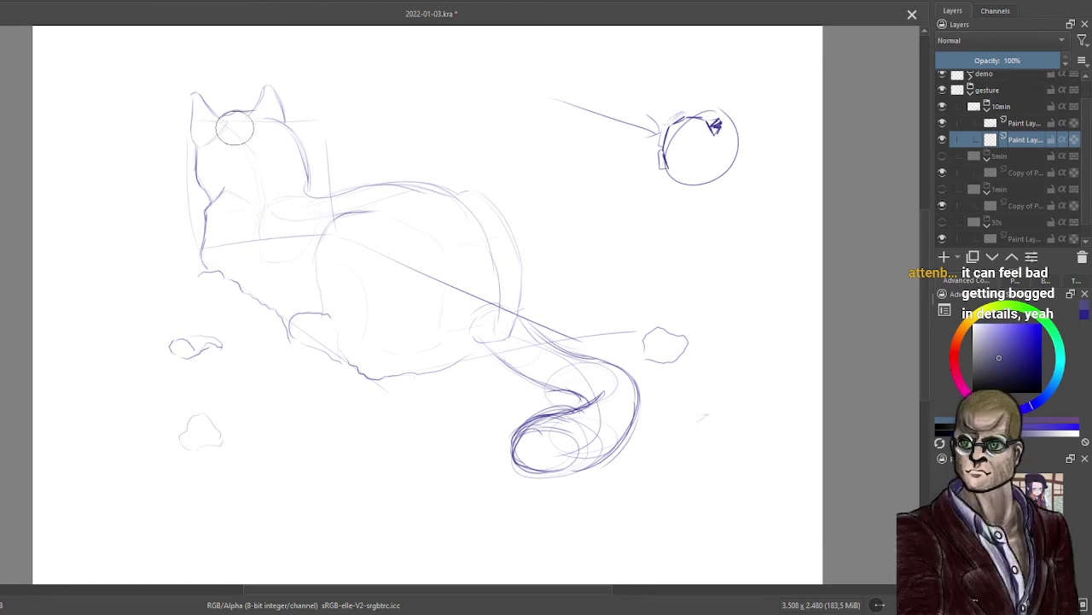
{"action": "left_click_drag", "start_coordinate": [234, 124], "coordinate": [241, 114]}
{"action": "key", "text": "ctrl+z"}
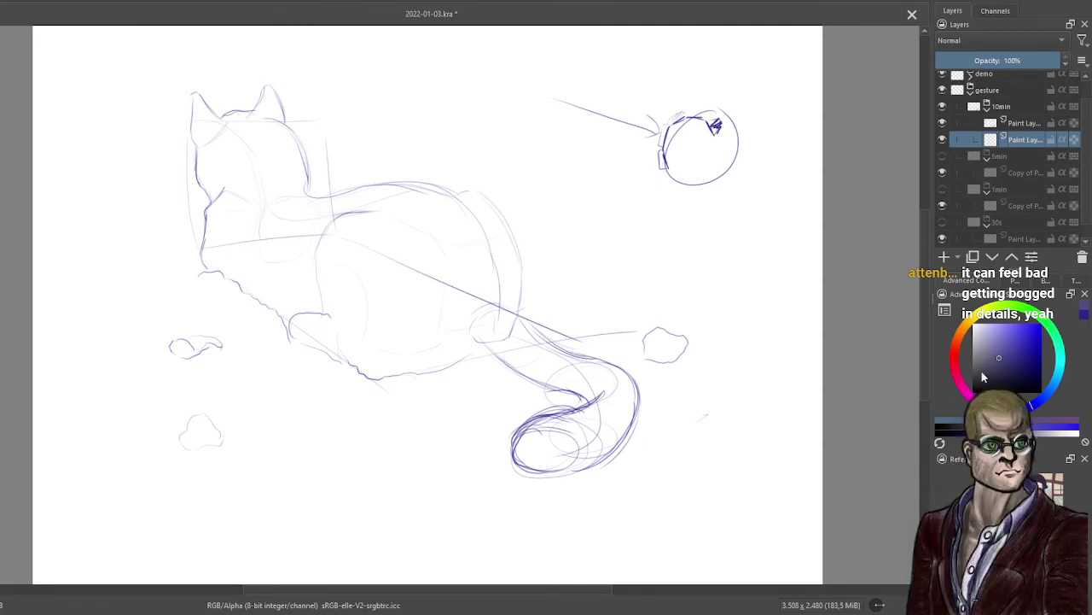
{"action": "left_click", "coordinate": [991, 341]}
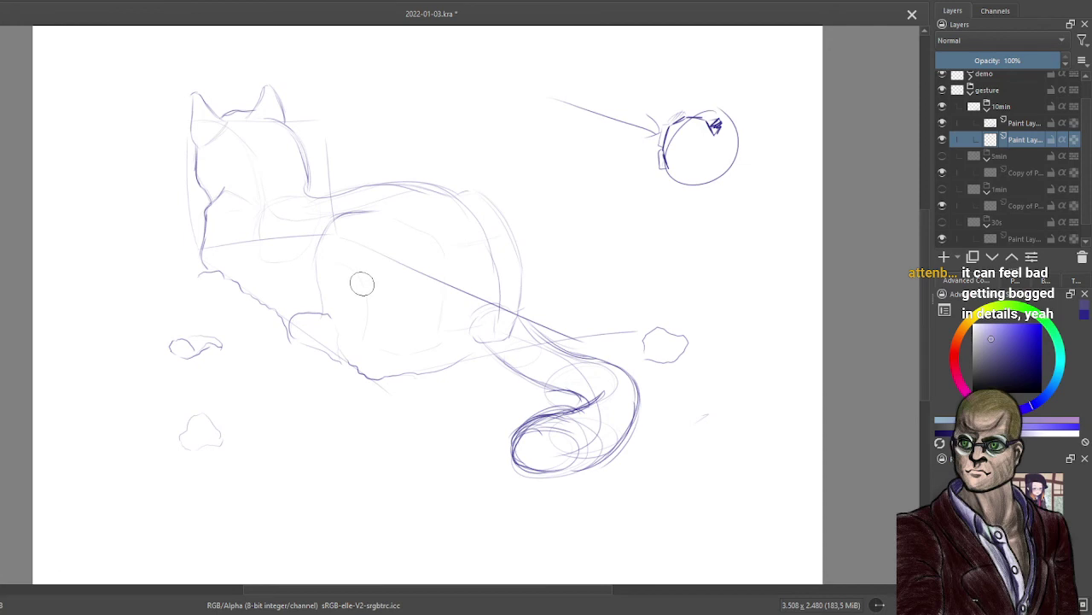
{"action": "mouse_move", "coordinate": [333, 284]}
{"action": "left_mouse_down"}
{"action": "mouse_move", "coordinate": [376, 222]}
{"action": "mouse_move", "coordinate": [337, 260]}
{"action": "left_mouse_up"}
{"action": "key", "text": "ctrl+z"}
{"action": "key", "text": "ctrl+z"}
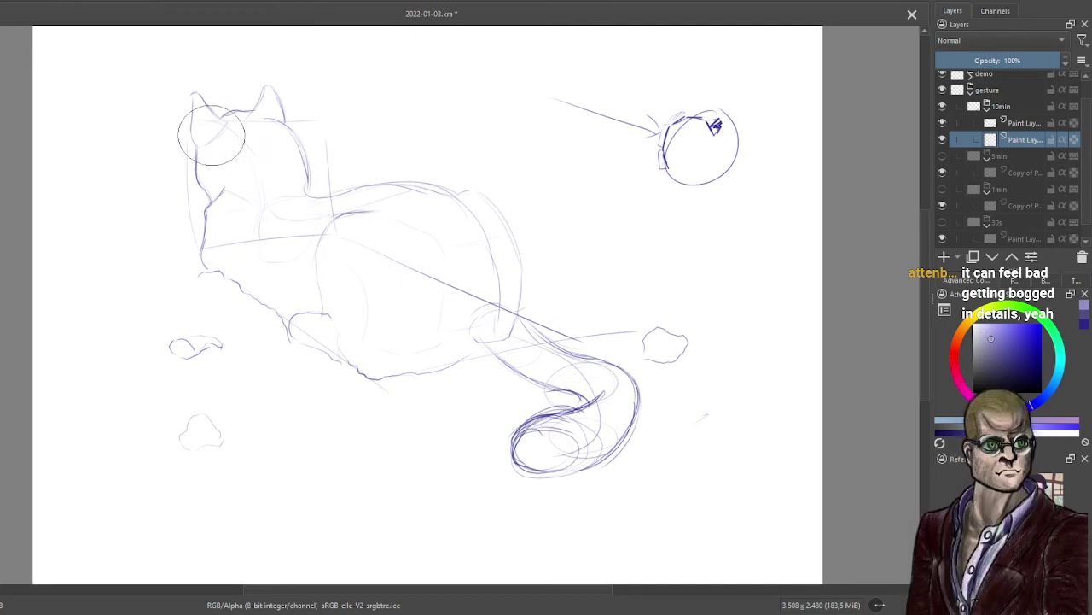
{"action": "mouse_move", "coordinate": [200, 102]}
{"action": "left_mouse_down"}
{"action": "mouse_move", "coordinate": [226, 290]}
{"action": "mouse_move", "coordinate": [249, 111]}
{"action": "mouse_move", "coordinate": [299, 256]}
{"action": "mouse_move", "coordinate": [358, 359]}
{"action": "mouse_move", "coordinate": [402, 256]}
{"action": "mouse_move", "coordinate": [459, 272]}
{"action": "mouse_move", "coordinate": [512, 359]}
{"action": "mouse_move", "coordinate": [598, 401]}
{"action": "mouse_move", "coordinate": [623, 461]}
{"action": "mouse_move", "coordinate": [533, 431]}
{"action": "mouse_move", "coordinate": [546, 410]}
{"action": "left_mouse_up"}
Erase the violet spilling past the outlines of the cat's chest, underside, neck, back and curled tail.
{"action": "left_click", "coordinate": [1018, 282]}
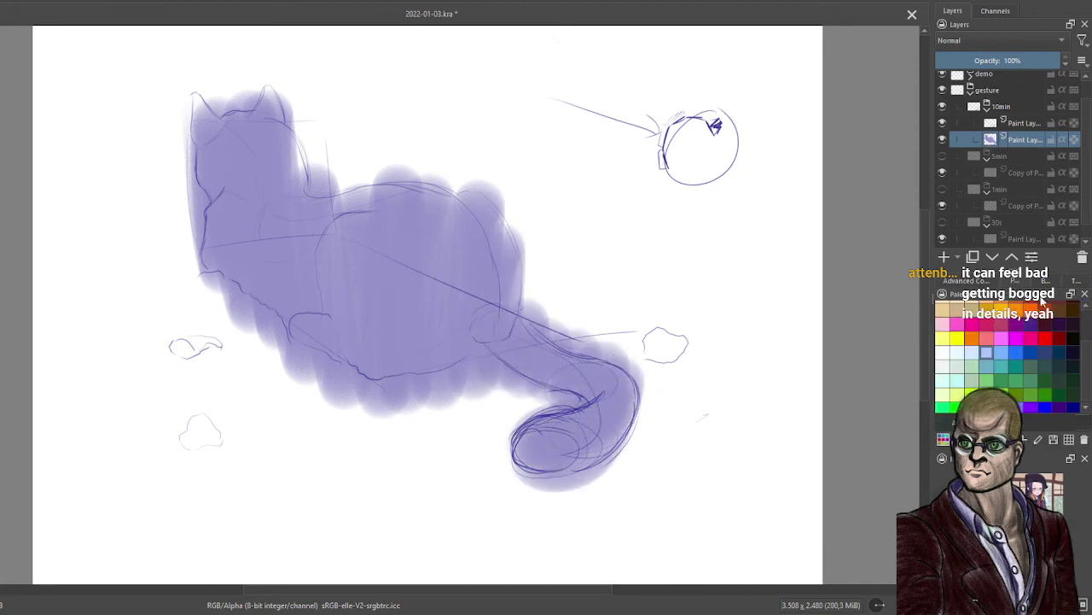
{"action": "left_click", "coordinate": [1050, 282]}
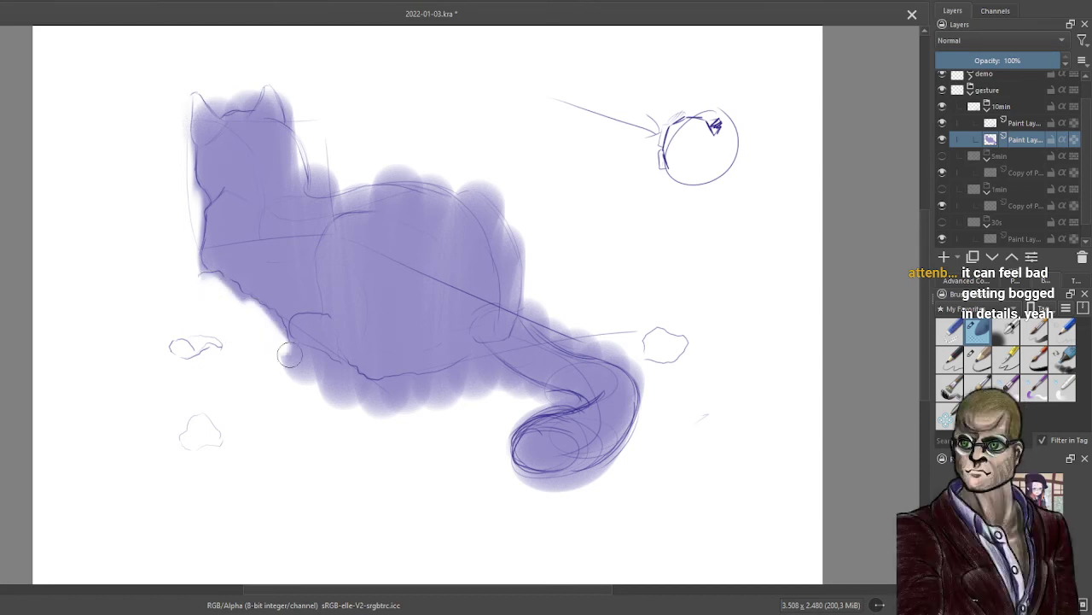
{"action": "mouse_move", "coordinate": [290, 356]}
{"action": "left_mouse_down"}
{"action": "mouse_move", "coordinate": [363, 397]}
{"action": "mouse_move", "coordinate": [286, 354]}
{"action": "mouse_move", "coordinate": [290, 369]}
{"action": "left_mouse_up"}
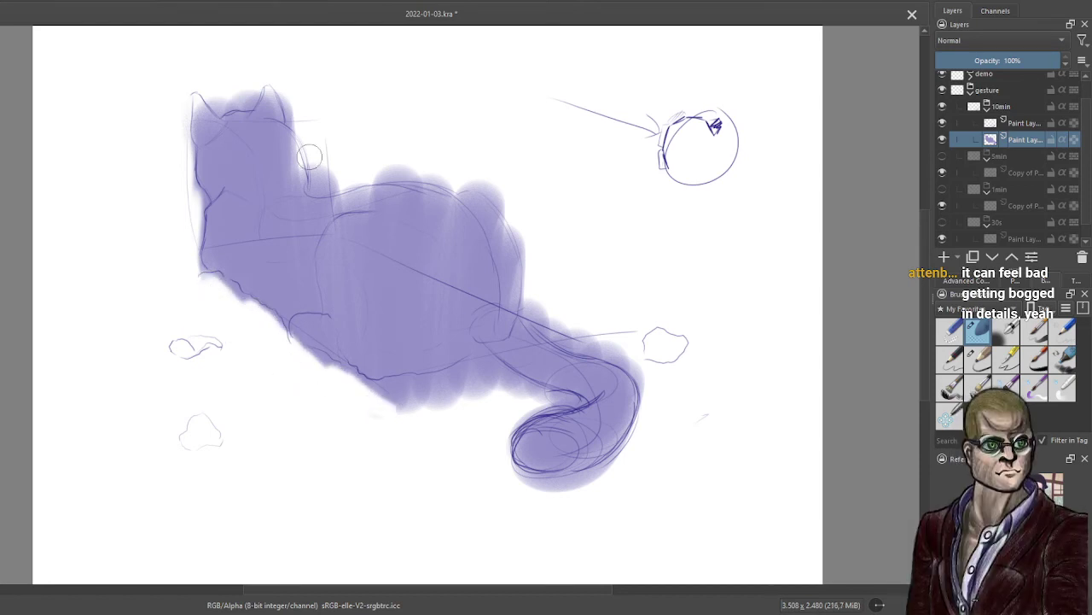
{"action": "mouse_move", "coordinate": [309, 156]}
{"action": "left_mouse_down"}
{"action": "mouse_move", "coordinate": [371, 150]}
{"action": "mouse_move", "coordinate": [382, 151]}
{"action": "mouse_move", "coordinate": [360, 166]}
{"action": "mouse_move", "coordinate": [466, 177]}
{"action": "mouse_move", "coordinate": [489, 192]}
{"action": "mouse_move", "coordinate": [382, 156]}
{"action": "mouse_move", "coordinate": [491, 200]}
{"action": "mouse_move", "coordinate": [526, 250]}
{"action": "mouse_move", "coordinate": [513, 208]}
{"action": "mouse_move", "coordinate": [546, 294]}
{"action": "mouse_move", "coordinate": [599, 307]}
{"action": "mouse_move", "coordinate": [541, 286]}
{"action": "mouse_move", "coordinate": [557, 319]}
{"action": "mouse_move", "coordinate": [534, 303]}
{"action": "mouse_move", "coordinate": [622, 351]}
{"action": "mouse_move", "coordinate": [582, 326]}
{"action": "mouse_move", "coordinate": [410, 392]}
{"action": "mouse_move", "coordinate": [361, 390]}
{"action": "mouse_move", "coordinate": [469, 378]}
{"action": "mouse_move", "coordinate": [377, 410]}
{"action": "mouse_move", "coordinate": [394, 415]}
{"action": "mouse_move", "coordinate": [462, 406]}
{"action": "mouse_move", "coordinate": [442, 409]}
{"action": "mouse_move", "coordinate": [483, 390]}
{"action": "mouse_move", "coordinate": [517, 398]}
{"action": "left_mouse_up"}
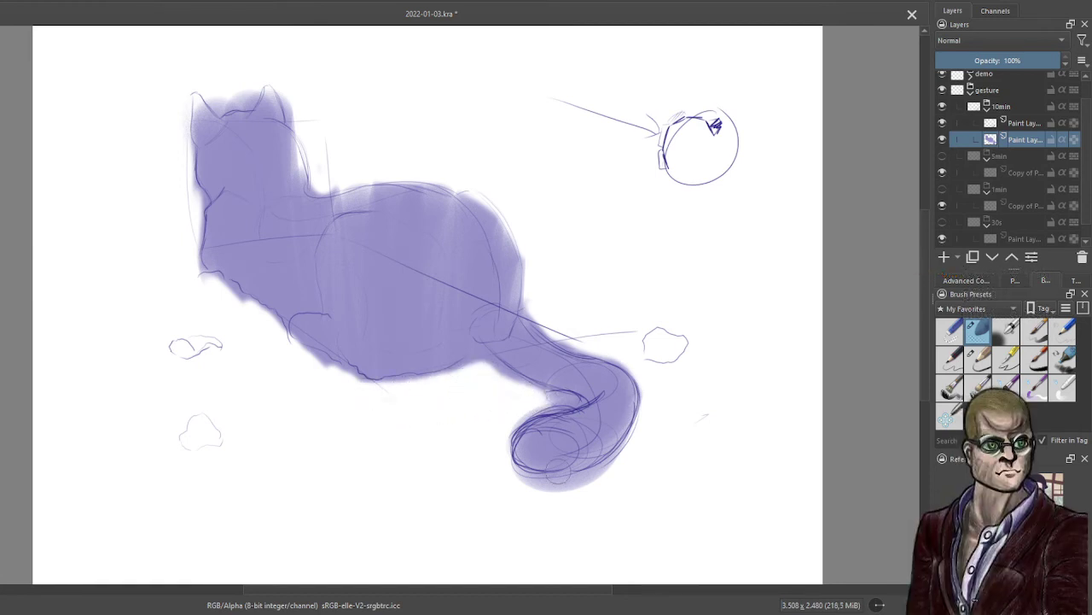
{"action": "mouse_move", "coordinate": [499, 464]}
{"action": "left_mouse_down"}
{"action": "mouse_move", "coordinate": [580, 483]}
{"action": "mouse_move", "coordinate": [608, 474]}
{"action": "left_mouse_up"}
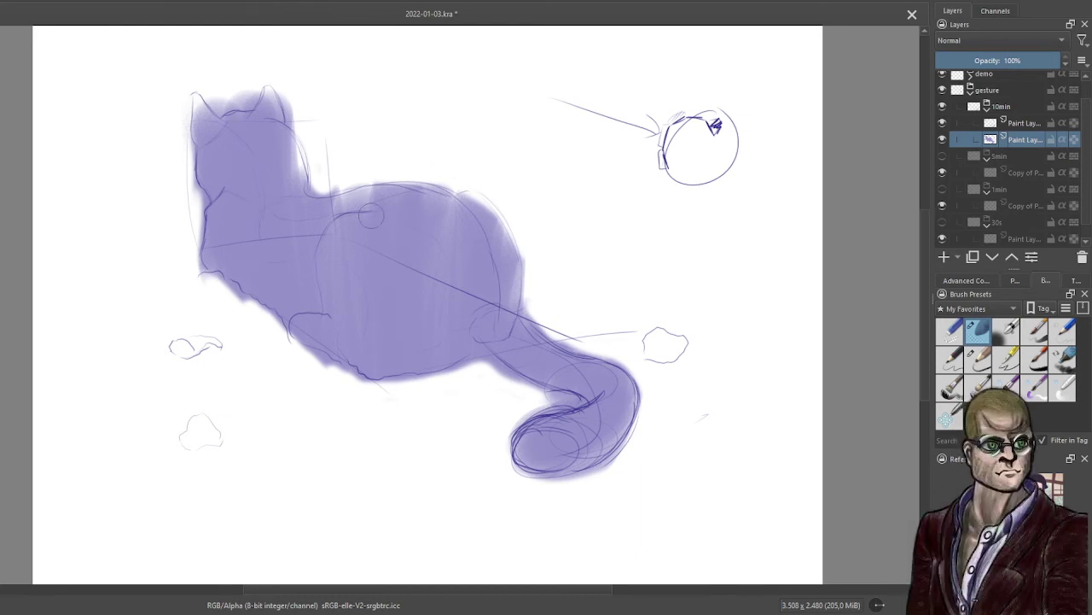
Erase soft highlights into the violet fill along the haunch, forehead, face, chest, rump and curled tail.
{"action": "mouse_move", "coordinate": [371, 213]}
{"action": "left_mouse_down"}
{"action": "mouse_move", "coordinate": [331, 254]}
{"action": "mouse_move", "coordinate": [343, 234]}
{"action": "mouse_move", "coordinate": [328, 241]}
{"action": "mouse_move", "coordinate": [338, 239]}
{"action": "mouse_move", "coordinate": [324, 274]}
{"action": "mouse_move", "coordinate": [344, 303]}
{"action": "left_mouse_up"}
{"action": "mouse_move", "coordinate": [324, 237]}
{"action": "left_mouse_down"}
{"action": "mouse_move", "coordinate": [328, 300]}
{"action": "mouse_move", "coordinate": [356, 322]}
{"action": "left_mouse_up"}
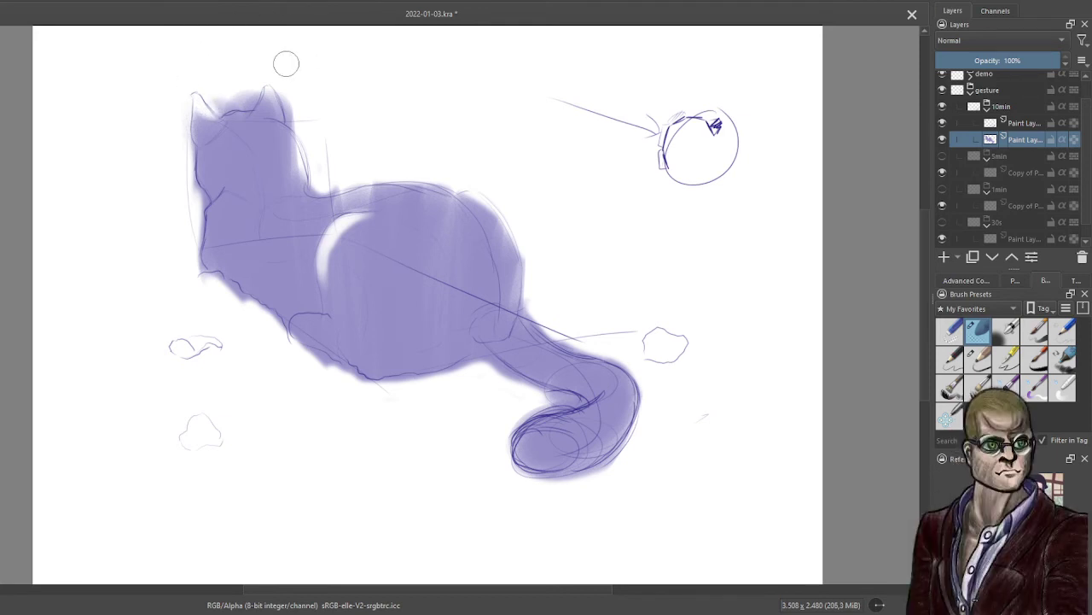
{"action": "left_click_drag", "start_coordinate": [215, 94], "coordinate": [251, 96]}
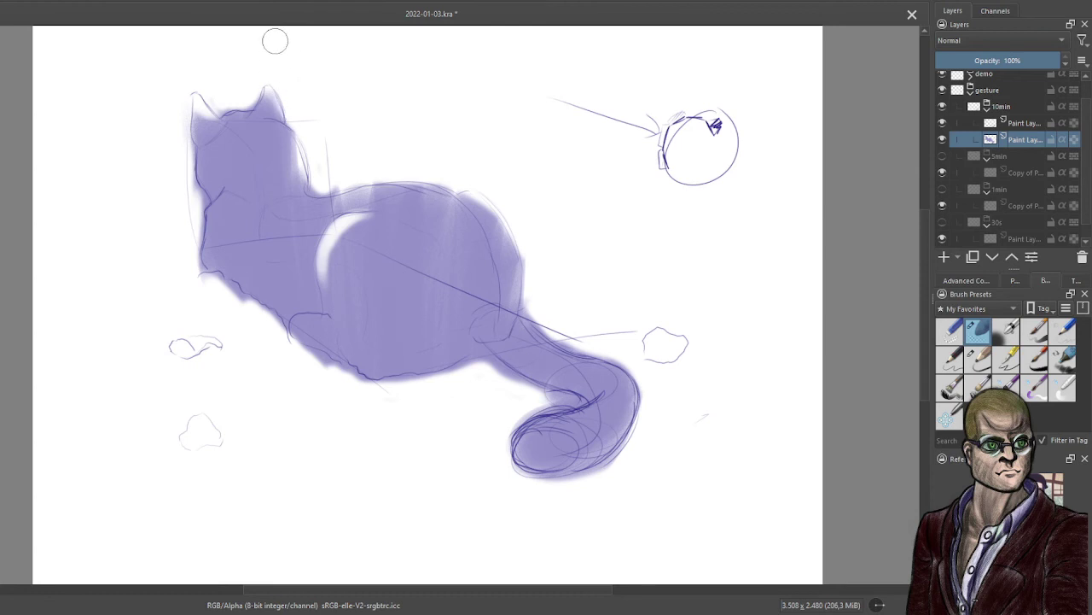
{"action": "mouse_move", "coordinate": [226, 101]}
{"action": "left_mouse_down"}
{"action": "mouse_move", "coordinate": [262, 119]}
{"action": "mouse_move", "coordinate": [230, 118]}
{"action": "mouse_move", "coordinate": [264, 134]}
{"action": "mouse_move", "coordinate": [223, 129]}
{"action": "mouse_move", "coordinate": [232, 111]}
{"action": "mouse_move", "coordinate": [267, 135]}
{"action": "mouse_move", "coordinate": [274, 171]}
{"action": "left_mouse_up"}
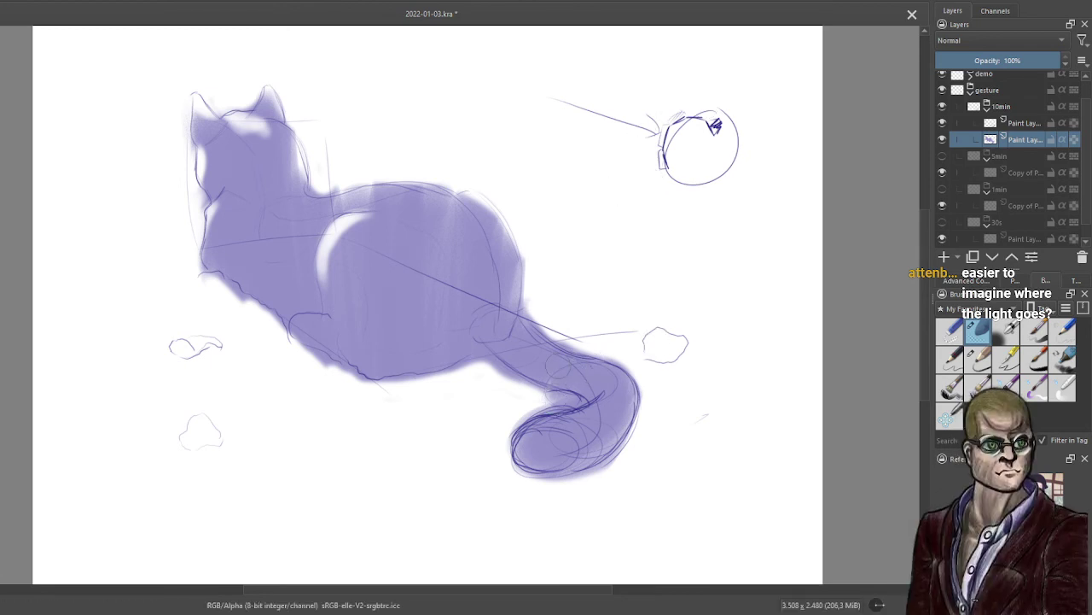
{"action": "mouse_move", "coordinate": [482, 337]}
{"action": "left_mouse_down"}
{"action": "mouse_move", "coordinate": [478, 314]}
{"action": "mouse_move", "coordinate": [495, 345]}
{"action": "mouse_move", "coordinate": [521, 358]}
{"action": "mouse_move", "coordinate": [486, 320]}
{"action": "mouse_move", "coordinate": [551, 365]}
{"action": "left_mouse_up"}
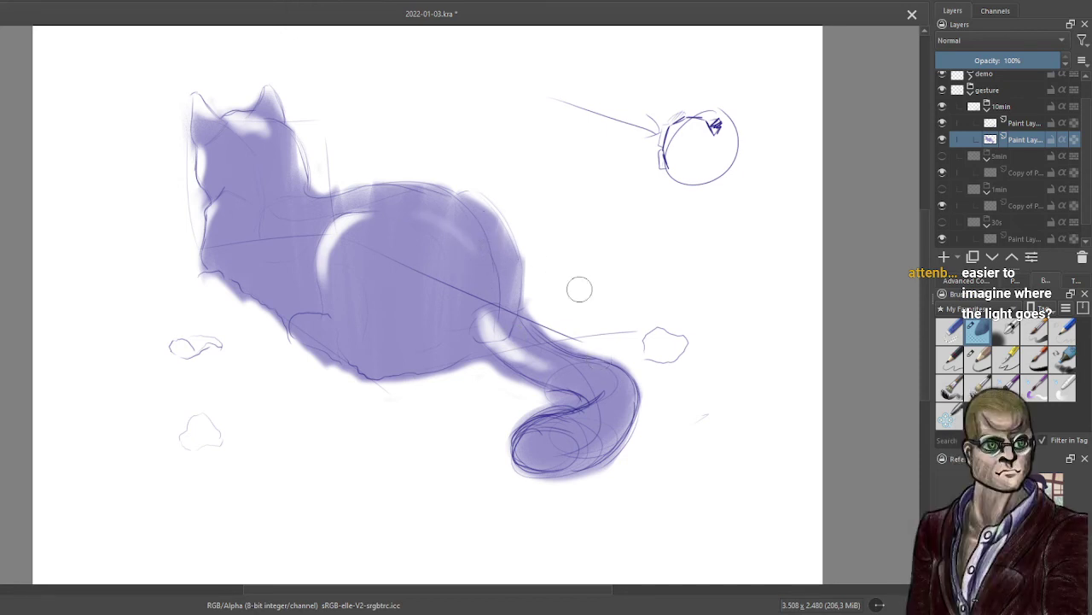
{"action": "mouse_move", "coordinate": [617, 364]}
{"action": "left_mouse_down"}
{"action": "mouse_move", "coordinate": [640, 410]}
{"action": "mouse_move", "coordinate": [612, 351]}
{"action": "mouse_move", "coordinate": [635, 395]}
{"action": "mouse_move", "coordinate": [610, 355]}
{"action": "mouse_move", "coordinate": [629, 393]}
{"action": "mouse_move", "coordinate": [618, 368]}
{"action": "mouse_move", "coordinate": [614, 402]}
{"action": "mouse_move", "coordinate": [628, 373]}
{"action": "mouse_move", "coordinate": [635, 385]}
{"action": "mouse_move", "coordinate": [600, 422]}
{"action": "mouse_move", "coordinate": [636, 387]}
{"action": "mouse_move", "coordinate": [579, 432]}
{"action": "mouse_move", "coordinate": [614, 406]}
{"action": "mouse_move", "coordinate": [632, 367]}
{"action": "left_mouse_up"}
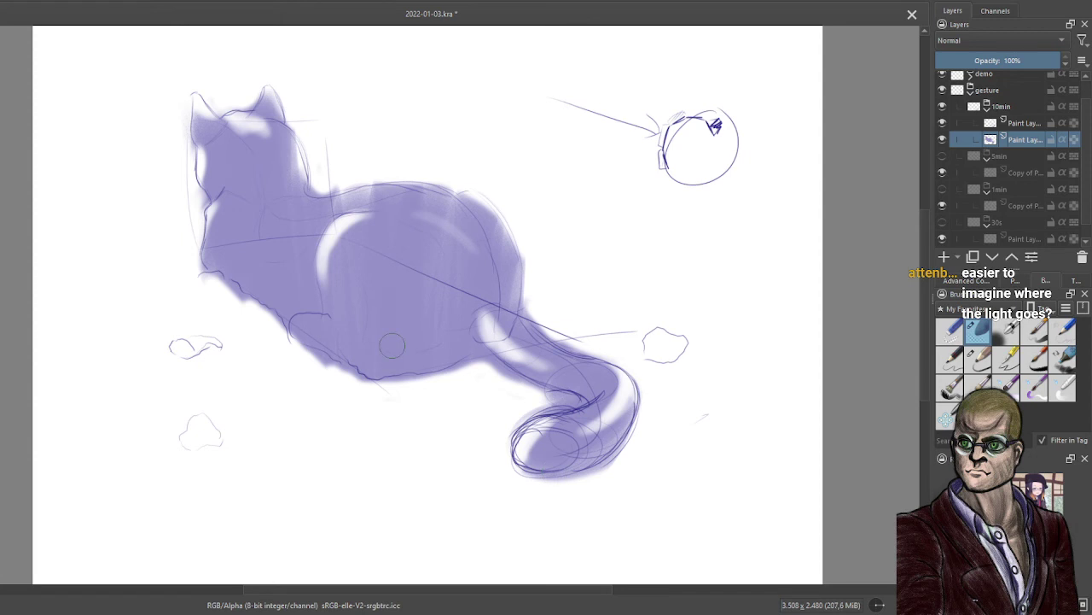
{"action": "left_click", "coordinate": [944, 258]}
{"action": "left_click", "coordinate": [992, 258]}
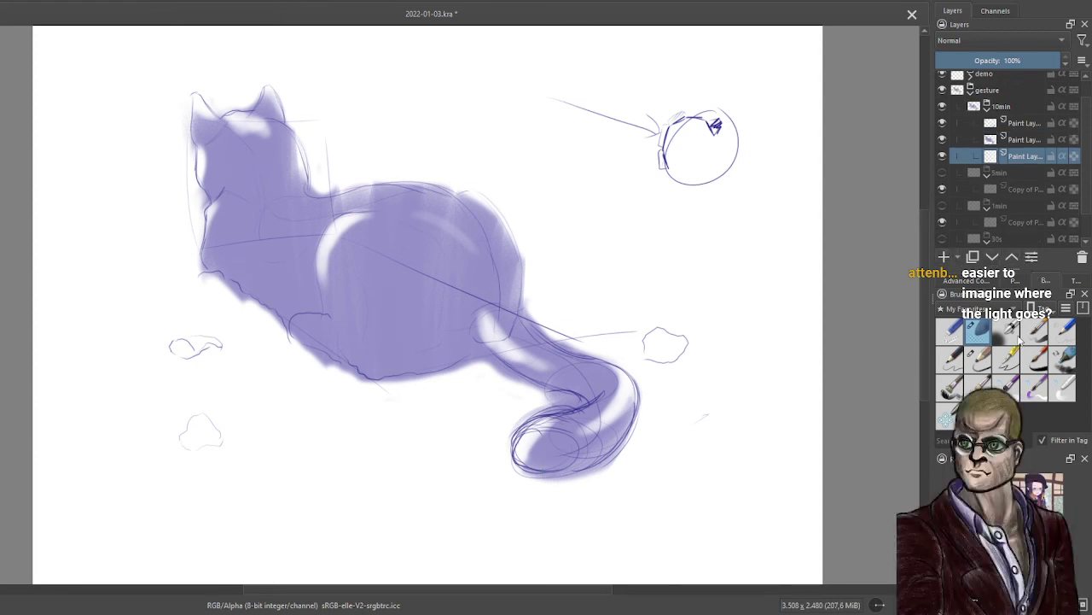
{"action": "left_click", "coordinate": [978, 358]}
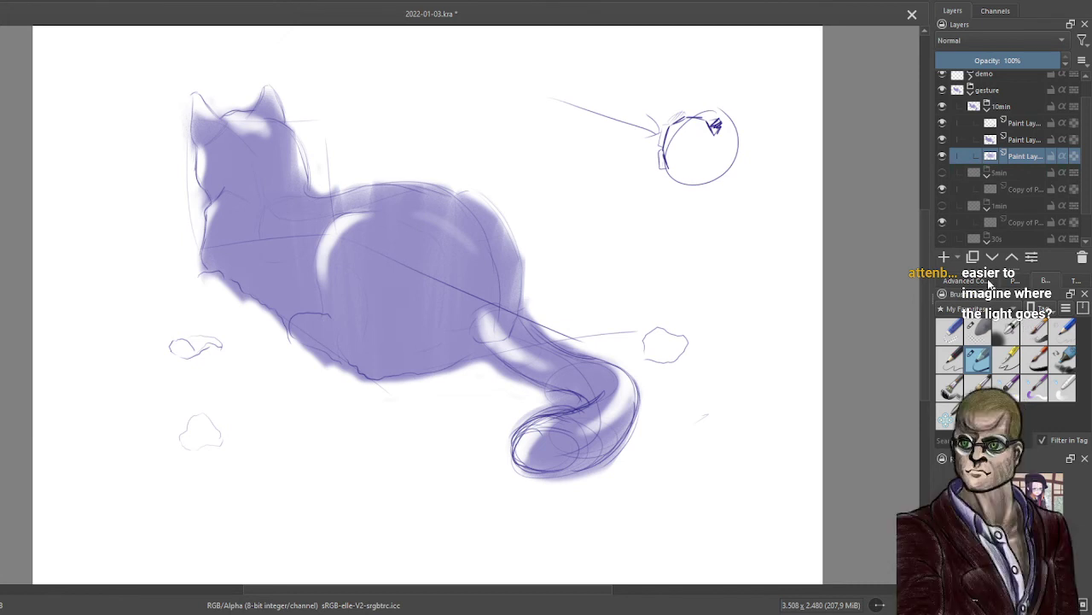
{"action": "left_click", "coordinate": [989, 281]}
{"action": "left_click", "coordinate": [1018, 361]}
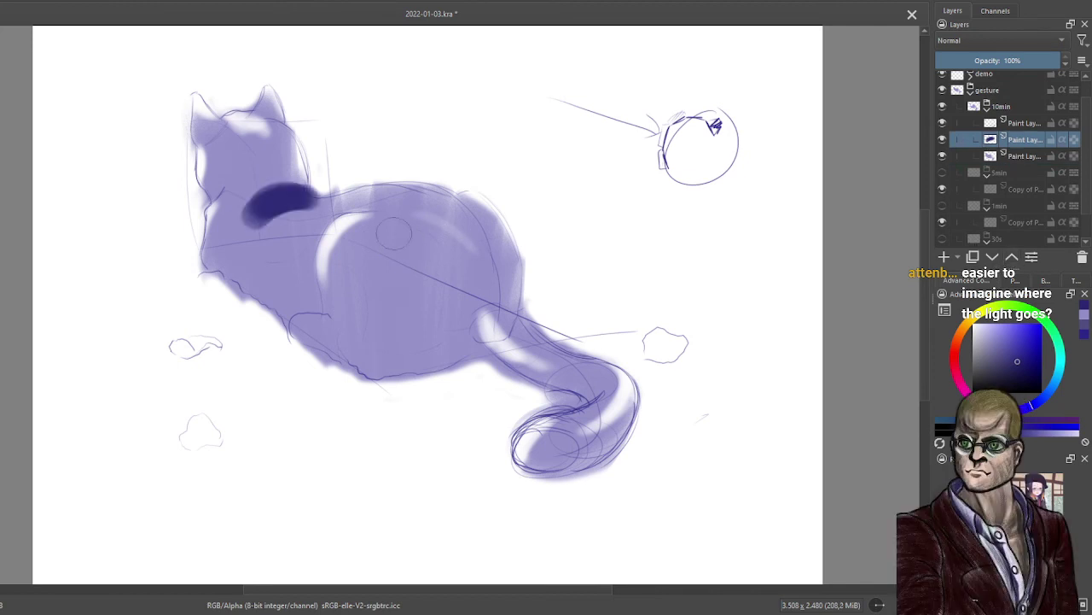
{"action": "key", "text": "ctrl+z"}
{"action": "key", "text": "Page_Down"}
{"action": "left_click", "coordinate": [1011, 255]}
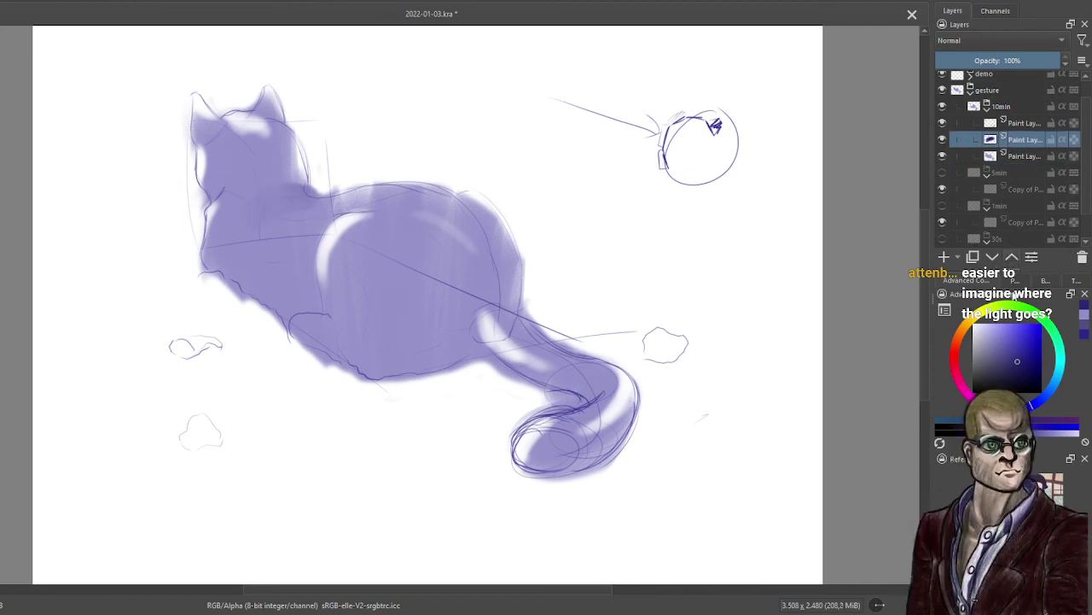
{"action": "left_click", "coordinate": [1082, 259]}
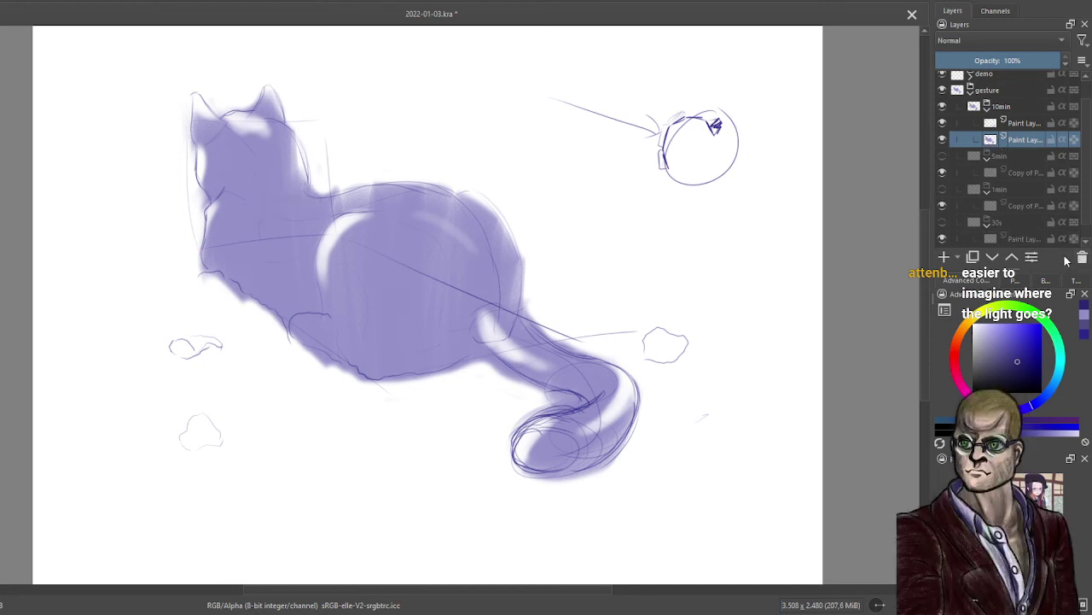
Add a paint layer between the line art and the violet fill, and shade the back of the cat's neck in a slightly darker violet.
{"action": "left_click", "coordinate": [944, 257]}
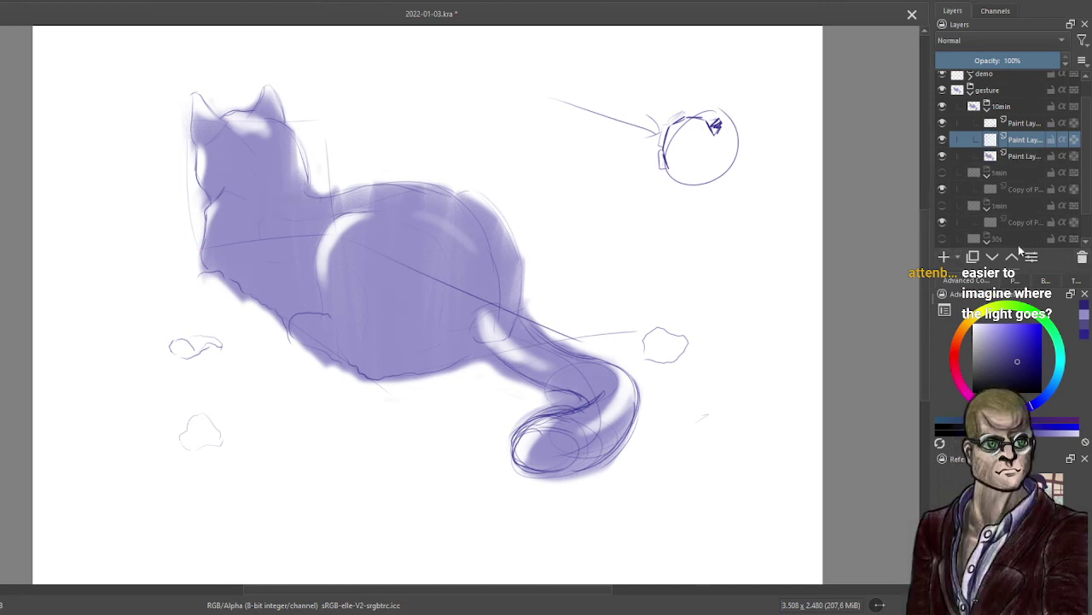
{"action": "left_click_drag", "start_coordinate": [281, 189], "coordinate": [311, 198]}
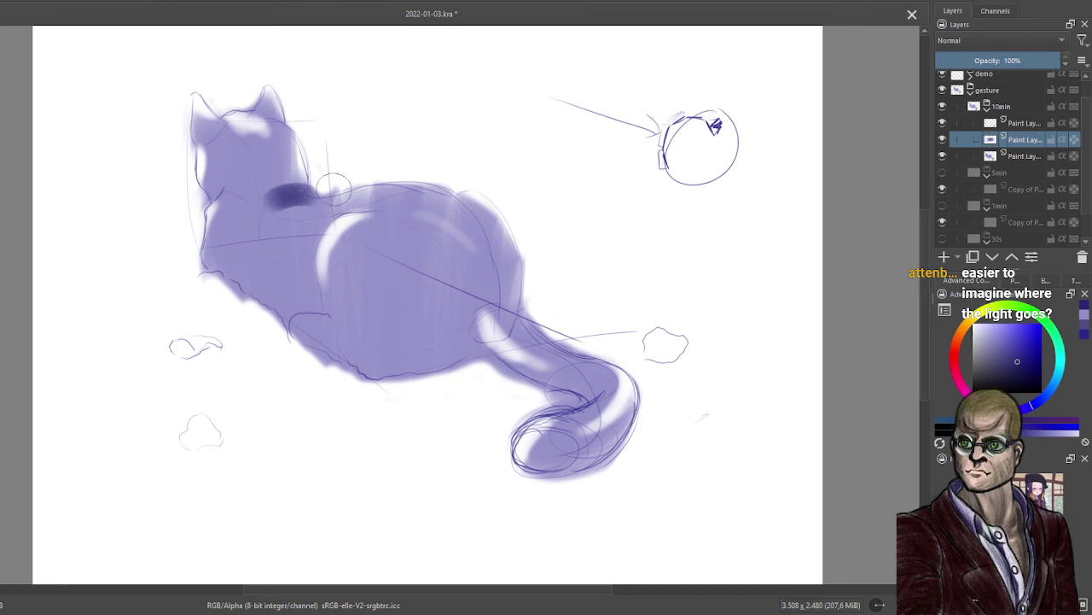
{"action": "key", "text": "ctrl+z"}
{"action": "left_click_drag", "start_coordinate": [1007, 353], "coordinate": [997, 346]}
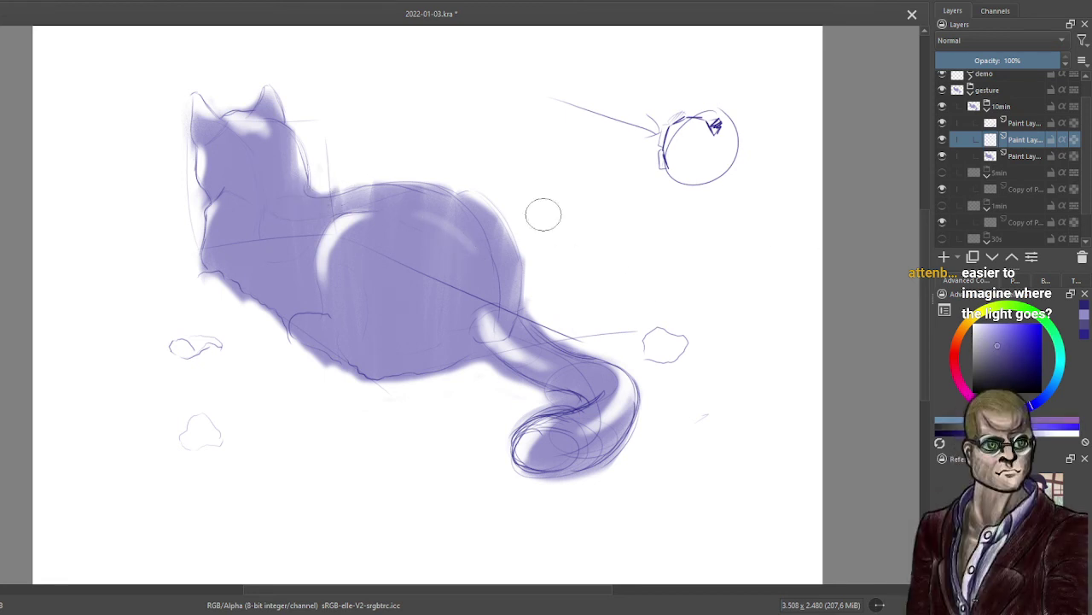
{"action": "key", "text": "Page_Down"}
{"action": "left_click", "coordinate": [408, 259], "text": "ctrl"}
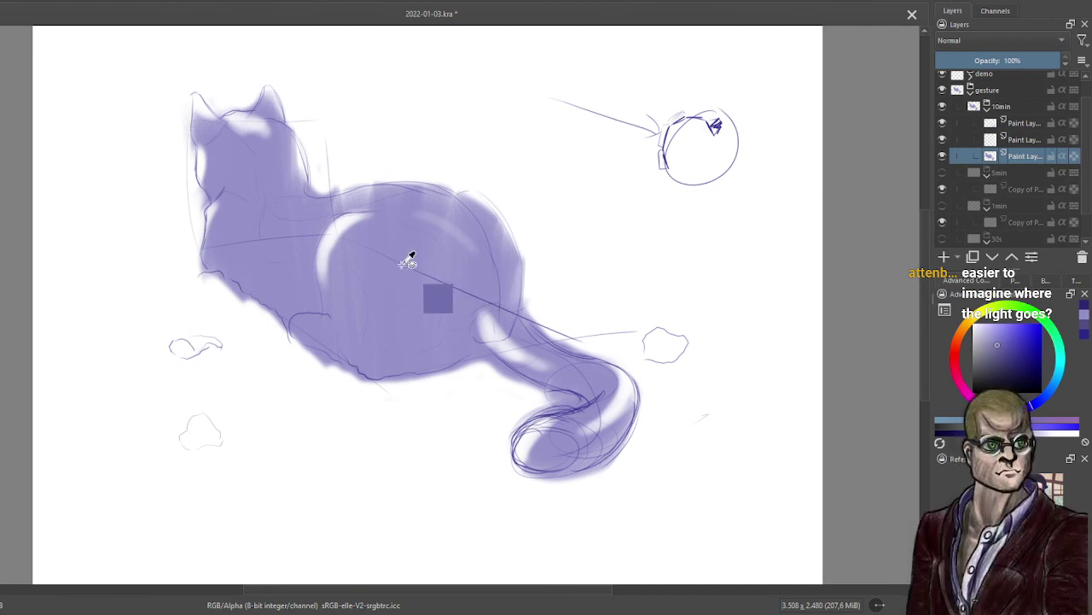
{"action": "left_click", "coordinate": [413, 245], "text": "ctrl"}
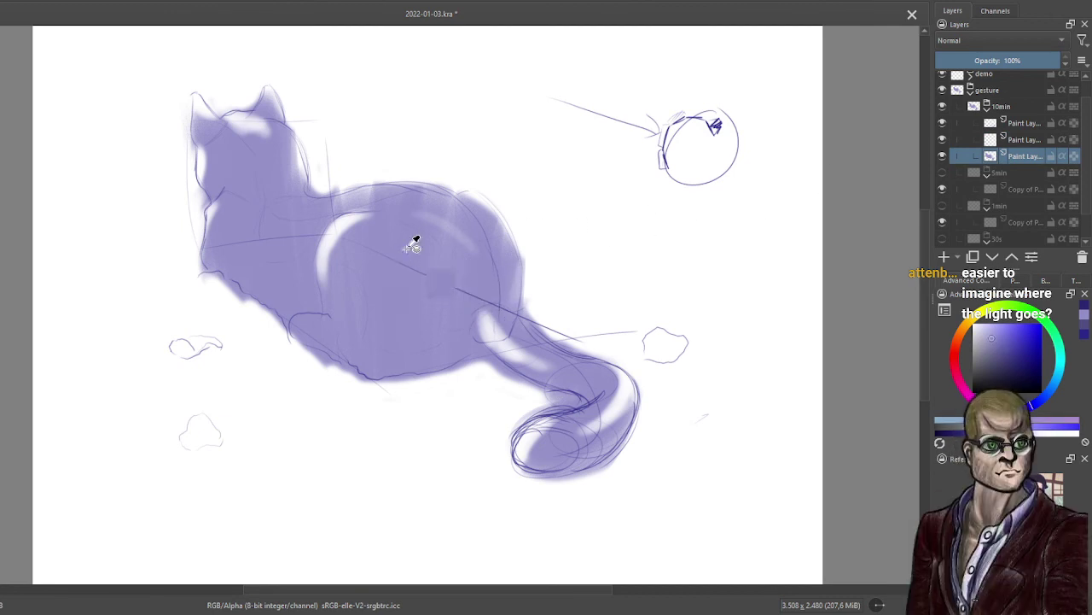
{"action": "left_click", "coordinate": [1024, 142]}
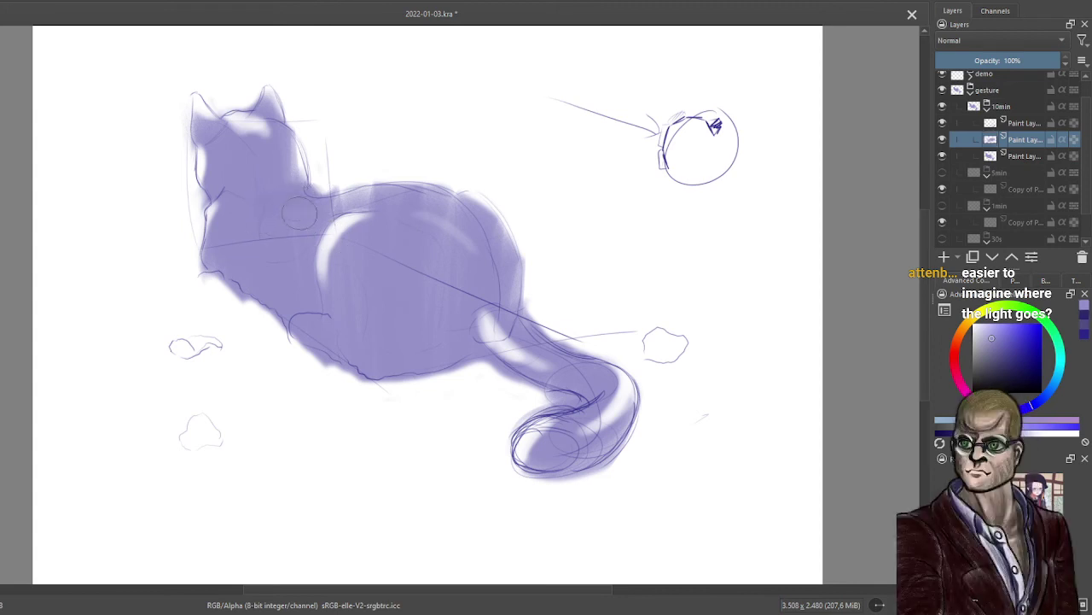
{"action": "left_click", "coordinate": [1008, 343]}
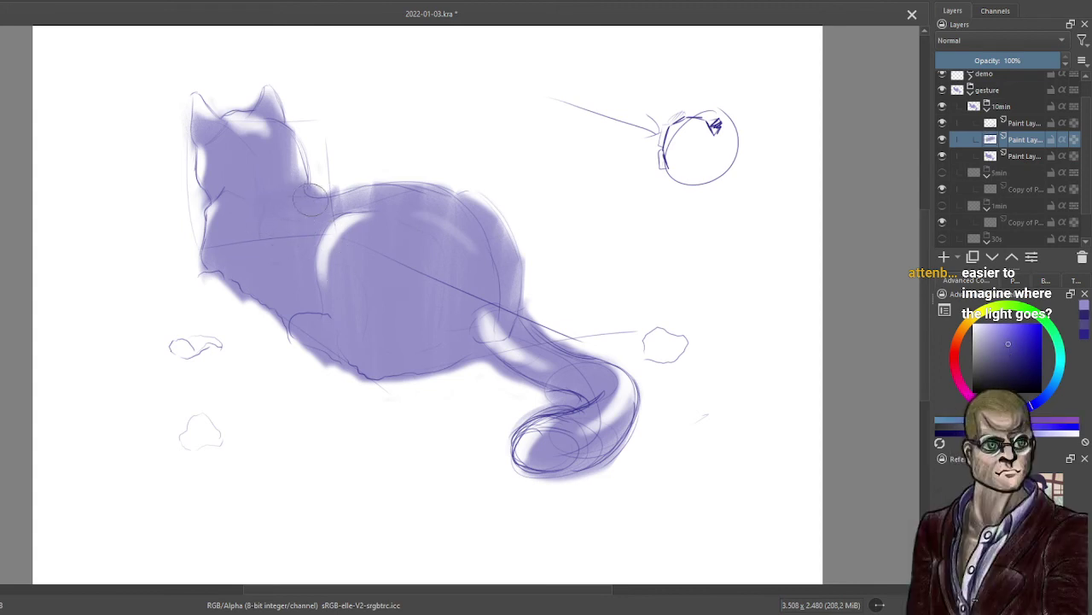
{"action": "mouse_move", "coordinate": [311, 198]}
{"action": "left_mouse_down"}
{"action": "mouse_move", "coordinate": [267, 220]}
{"action": "mouse_move", "coordinate": [278, 220]}
{"action": "mouse_move", "coordinate": [285, 188]}
{"action": "mouse_move", "coordinate": [297, 193]}
{"action": "mouse_move", "coordinate": [235, 198]}
{"action": "left_mouse_up"}
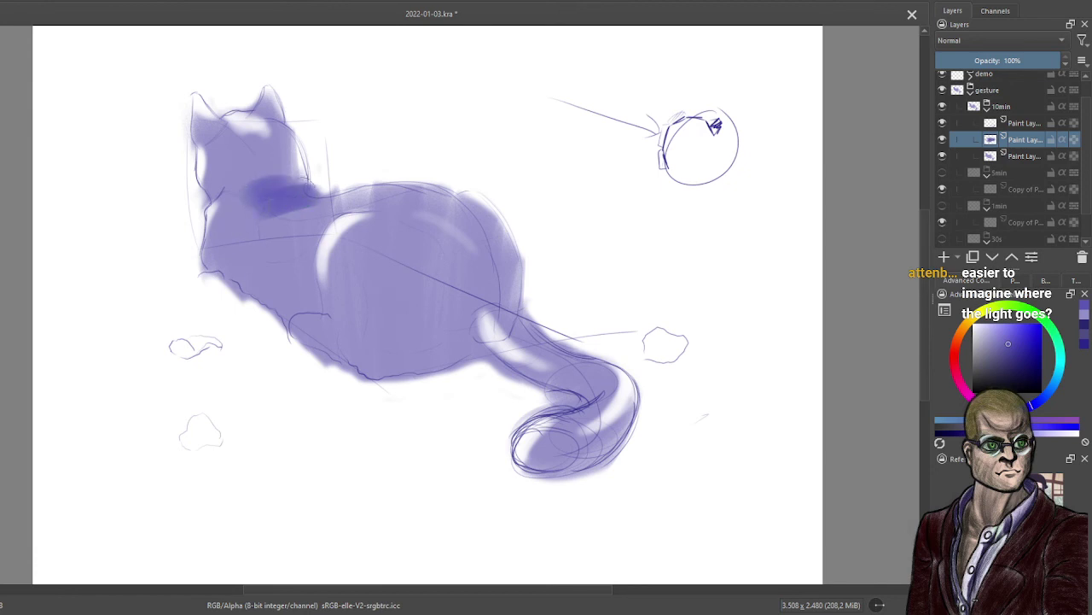
Extend the darker violet shading over the cat's shoulder, along the upper curve of the haunch and across the folded hind leg and belly.
{"action": "mouse_move", "coordinate": [299, 181]}
{"action": "left_mouse_down"}
{"action": "mouse_move", "coordinate": [243, 217]}
{"action": "mouse_move", "coordinate": [264, 224]}
{"action": "left_mouse_up"}
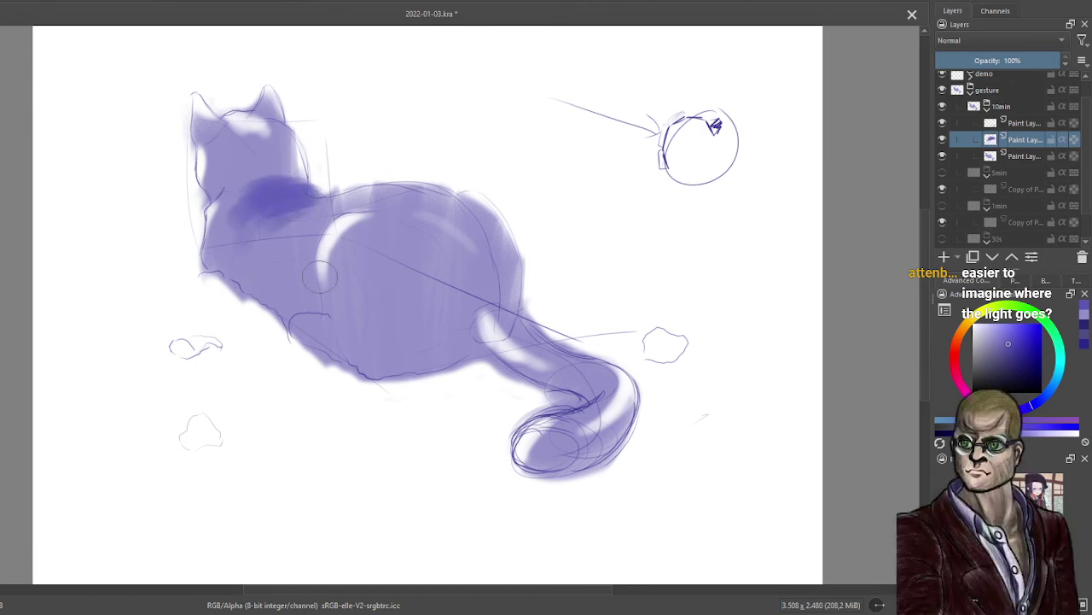
{"action": "left_click_drag", "start_coordinate": [414, 231], "coordinate": [475, 268]}
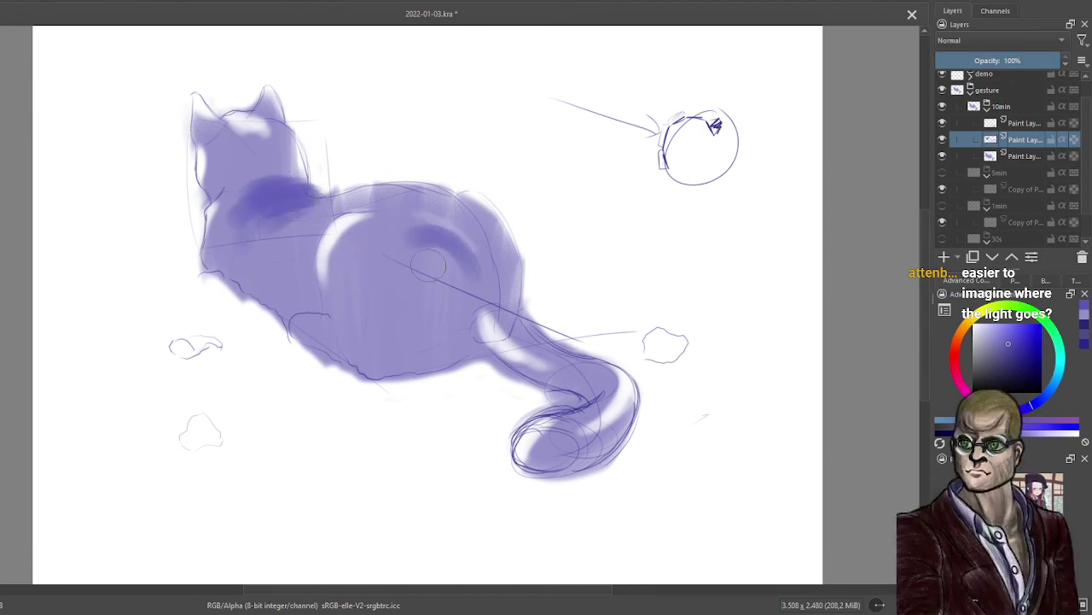
{"action": "mouse_move", "coordinate": [302, 337]}
{"action": "left_mouse_down"}
{"action": "mouse_move", "coordinate": [384, 346]}
{"action": "mouse_move", "coordinate": [396, 371]}
{"action": "mouse_move", "coordinate": [384, 360]}
{"action": "mouse_move", "coordinate": [453, 367]}
{"action": "left_mouse_up"}
{"action": "left_click_drag", "start_coordinate": [350, 348], "coordinate": [431, 352]}
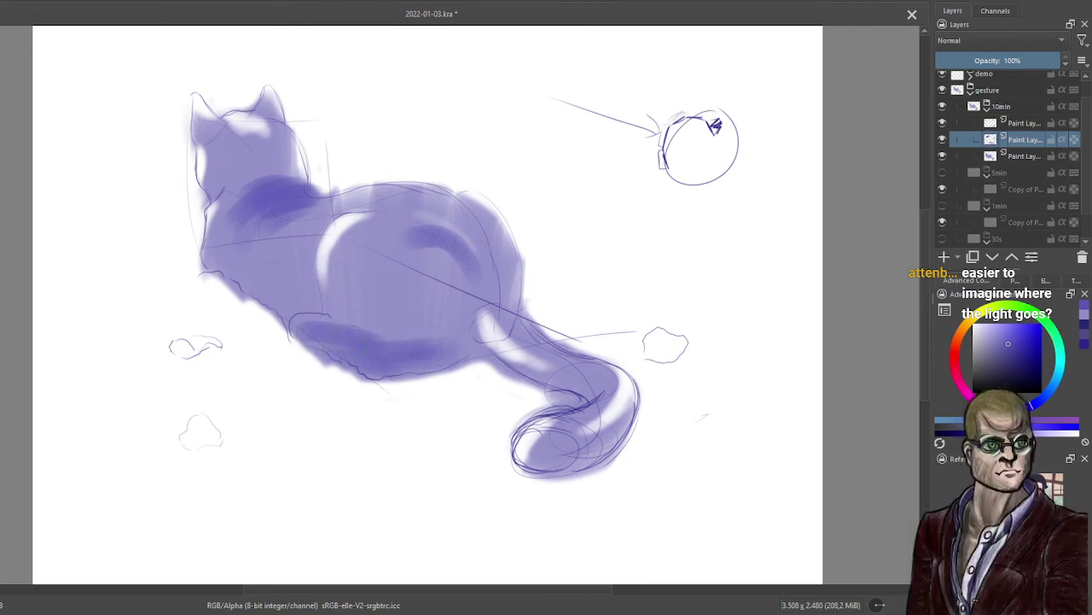
Fill the centre and lower part of the cat's haunch with layered darker violet strokes to form one rounded shadow.
{"action": "mouse_move", "coordinate": [461, 316]}
{"action": "left_mouse_down"}
{"action": "mouse_move", "coordinate": [423, 338]}
{"action": "mouse_move", "coordinate": [448, 308]}
{"action": "mouse_move", "coordinate": [392, 338]}
{"action": "mouse_move", "coordinate": [435, 299]}
{"action": "mouse_move", "coordinate": [376, 335]}
{"action": "left_mouse_up"}
{"action": "left_click_drag", "start_coordinate": [432, 272], "coordinate": [354, 325]}
{"action": "left_click_drag", "start_coordinate": [413, 256], "coordinate": [345, 316]}
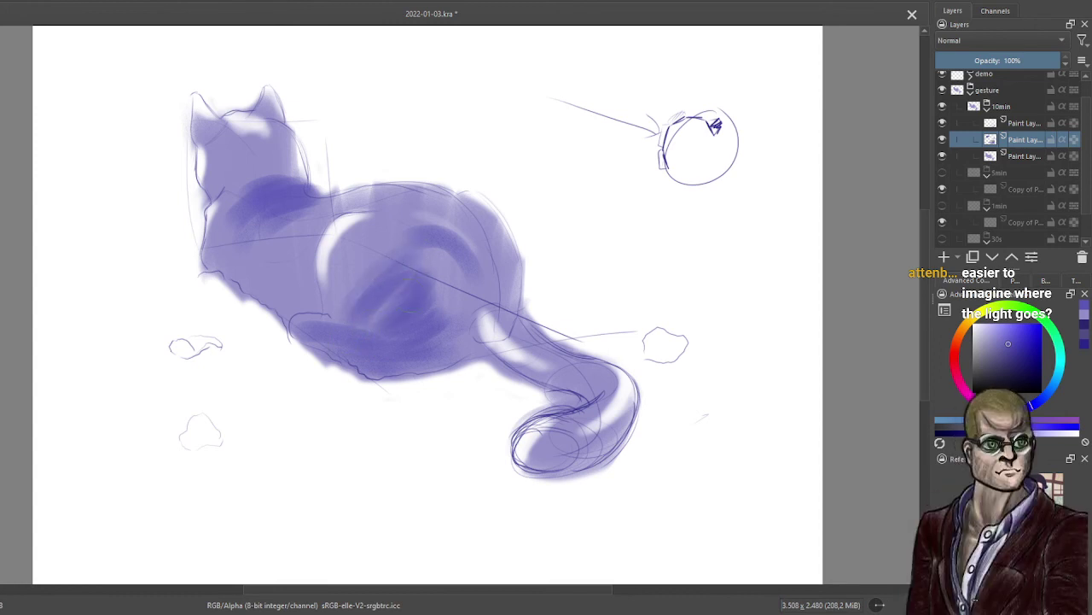
{"action": "mouse_move", "coordinate": [444, 249]}
{"action": "left_mouse_down"}
{"action": "mouse_move", "coordinate": [424, 280]}
{"action": "mouse_move", "coordinate": [447, 297]}
{"action": "mouse_move", "coordinate": [429, 350]}
{"action": "mouse_move", "coordinate": [425, 335]}
{"action": "left_mouse_up"}
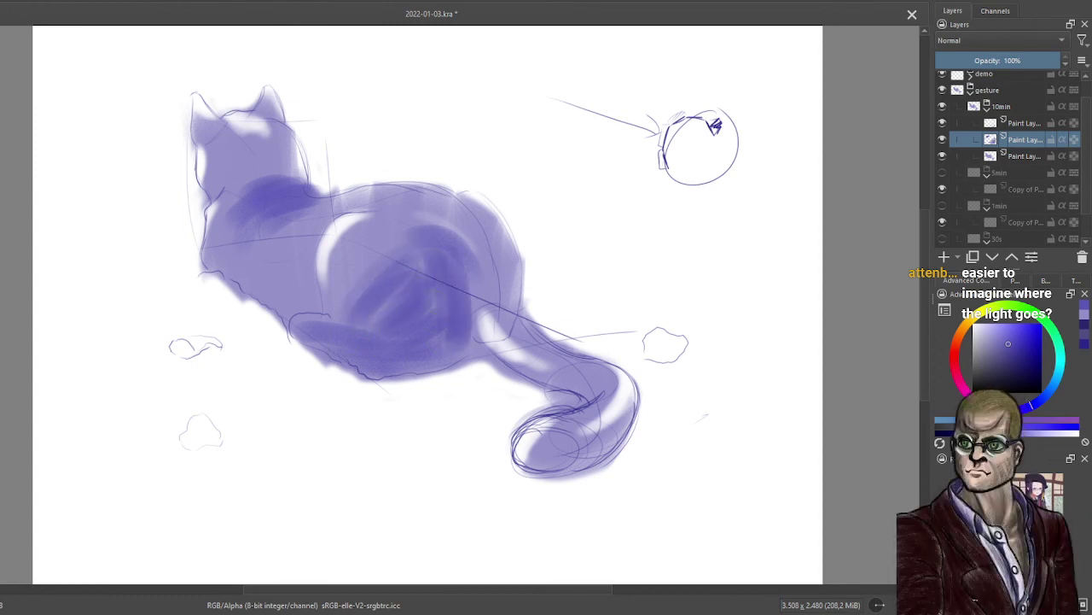
{"action": "left_click_drag", "start_coordinate": [444, 291], "coordinate": [422, 353]}
{"action": "left_click_drag", "start_coordinate": [395, 290], "coordinate": [353, 335]}
{"action": "left_click_drag", "start_coordinate": [416, 282], "coordinate": [386, 379]}
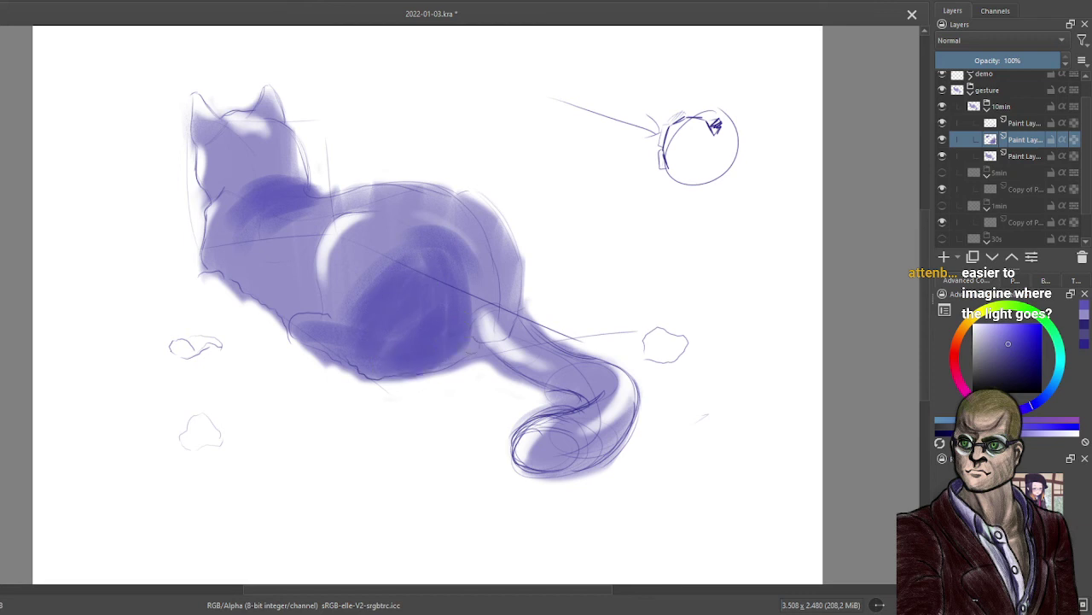
{"action": "left_click_drag", "start_coordinate": [465, 340], "coordinate": [401, 375]}
Shade the tail's inner bend, the rump's rear edge, the chest's underside, the cheek and the flank in darker violet.
{"action": "mouse_move", "coordinate": [539, 384]}
{"action": "left_mouse_down"}
{"action": "mouse_move", "coordinate": [592, 395]}
{"action": "mouse_move", "coordinate": [560, 398]}
{"action": "mouse_move", "coordinate": [500, 376]}
{"action": "left_mouse_up"}
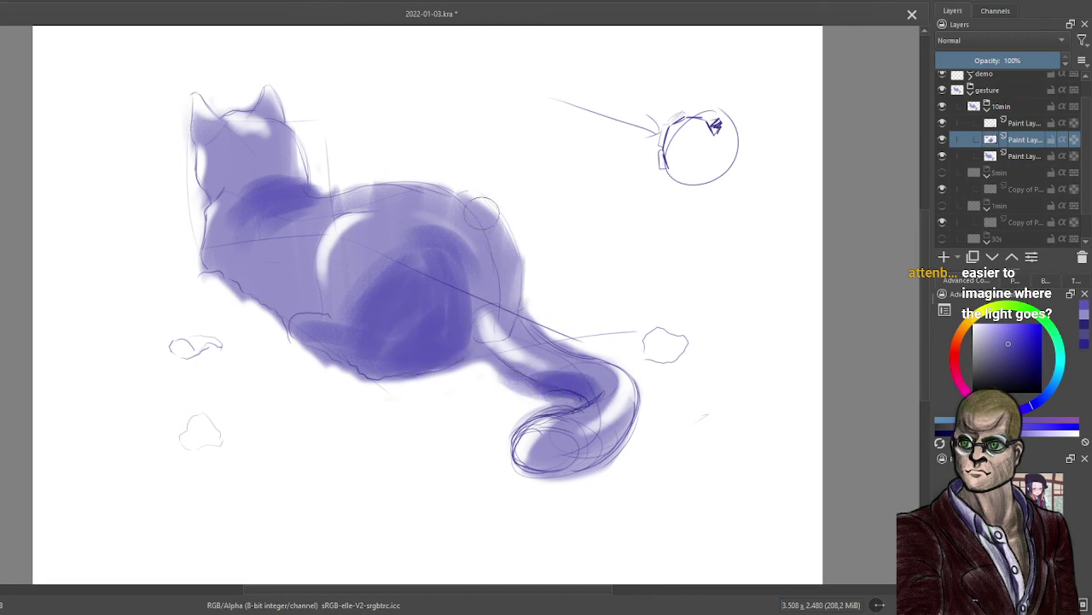
{"action": "mouse_move", "coordinate": [478, 201]}
{"action": "left_mouse_down"}
{"action": "mouse_move", "coordinate": [497, 255]}
{"action": "mouse_move", "coordinate": [498, 224]}
{"action": "mouse_move", "coordinate": [505, 317]}
{"action": "left_mouse_up"}
{"action": "left_click_drag", "start_coordinate": [515, 253], "coordinate": [516, 298]}
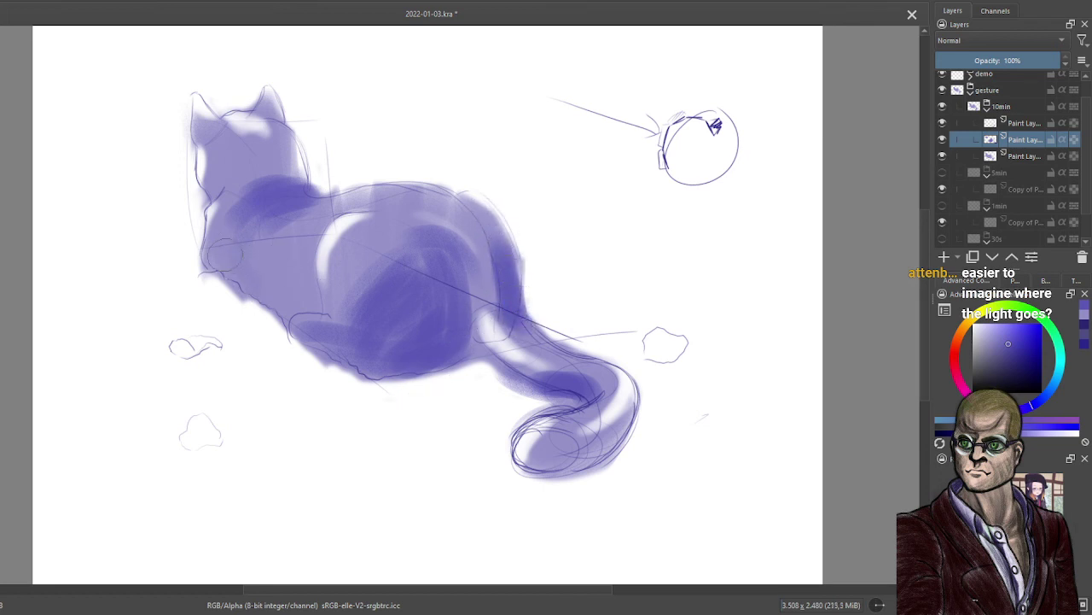
{"action": "mouse_move", "coordinate": [222, 256]}
{"action": "left_mouse_down"}
{"action": "mouse_move", "coordinate": [249, 293]}
{"action": "mouse_move", "coordinate": [261, 288]}
{"action": "mouse_move", "coordinate": [273, 324]}
{"action": "left_mouse_up"}
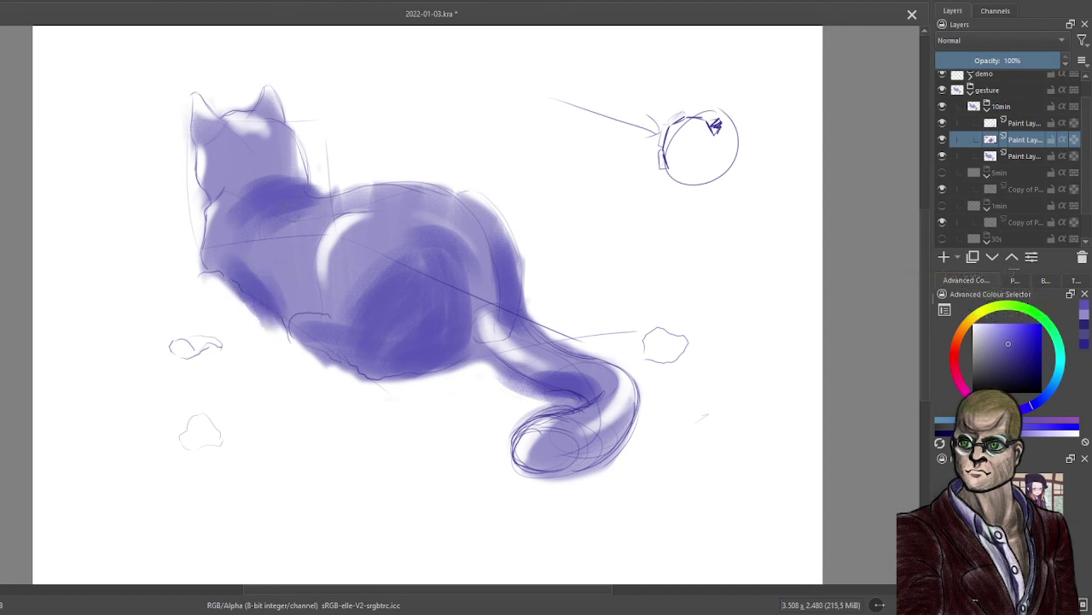
{"action": "mouse_move", "coordinate": [259, 157]}
{"action": "left_mouse_down"}
{"action": "mouse_move", "coordinate": [272, 194]}
{"action": "mouse_move", "coordinate": [251, 153]}
{"action": "mouse_move", "coordinate": [226, 211]}
{"action": "mouse_move", "coordinate": [296, 148]}
{"action": "mouse_move", "coordinate": [270, 164]}
{"action": "mouse_move", "coordinate": [296, 174]}
{"action": "left_mouse_up"}
{"action": "left_click_drag", "start_coordinate": [266, 259], "coordinate": [282, 284]}
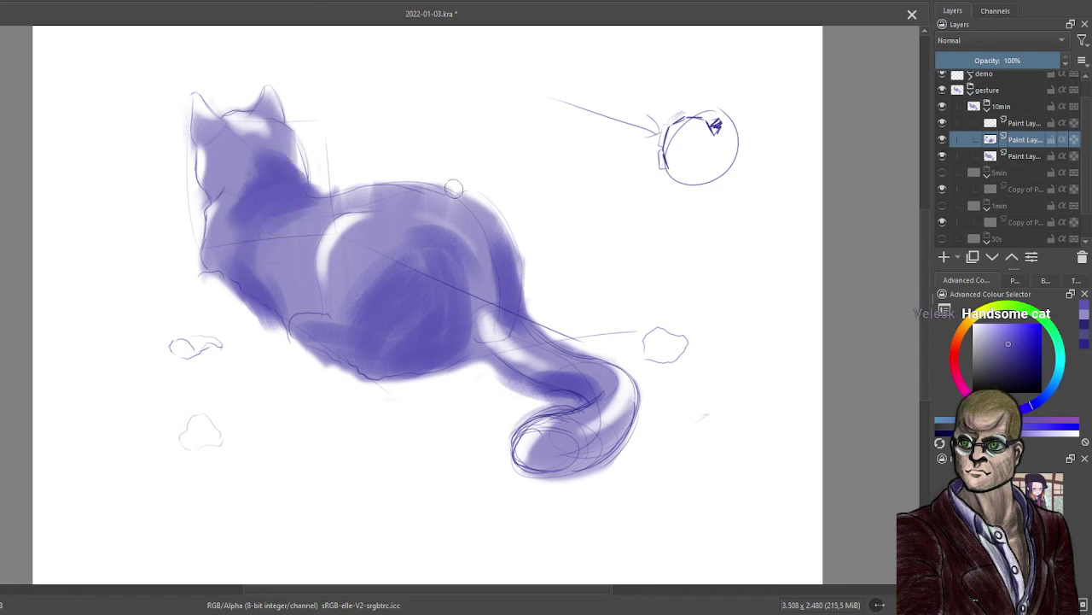
Add a paint layer beneath the violet fill and choose a yellow-green colour and a textured brush for the ground.
{"action": "left_click", "coordinate": [1048, 281]}
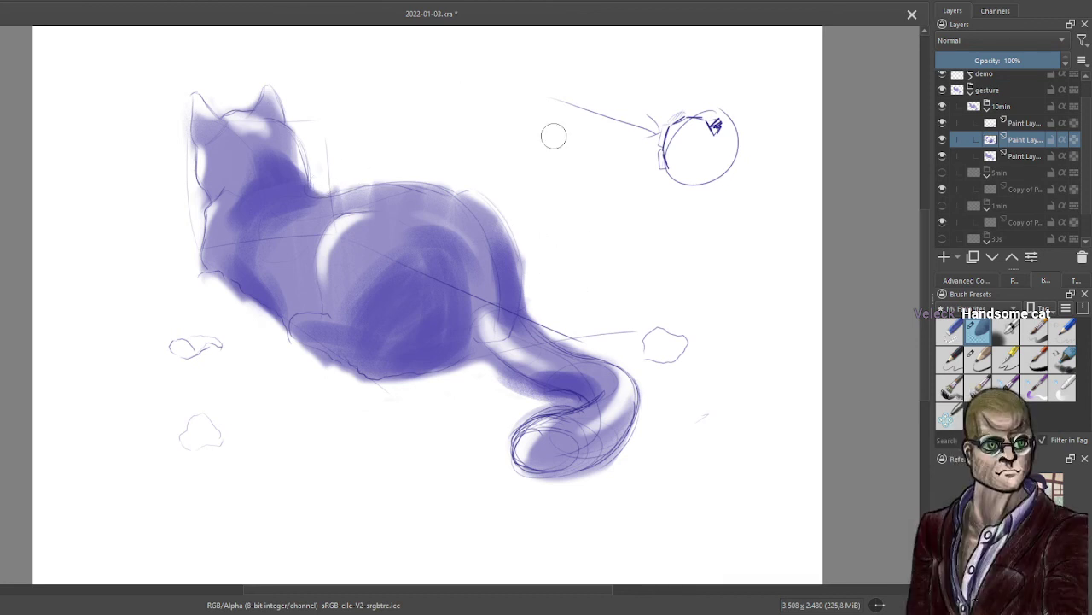
{"action": "left_click", "coordinate": [1034, 159]}
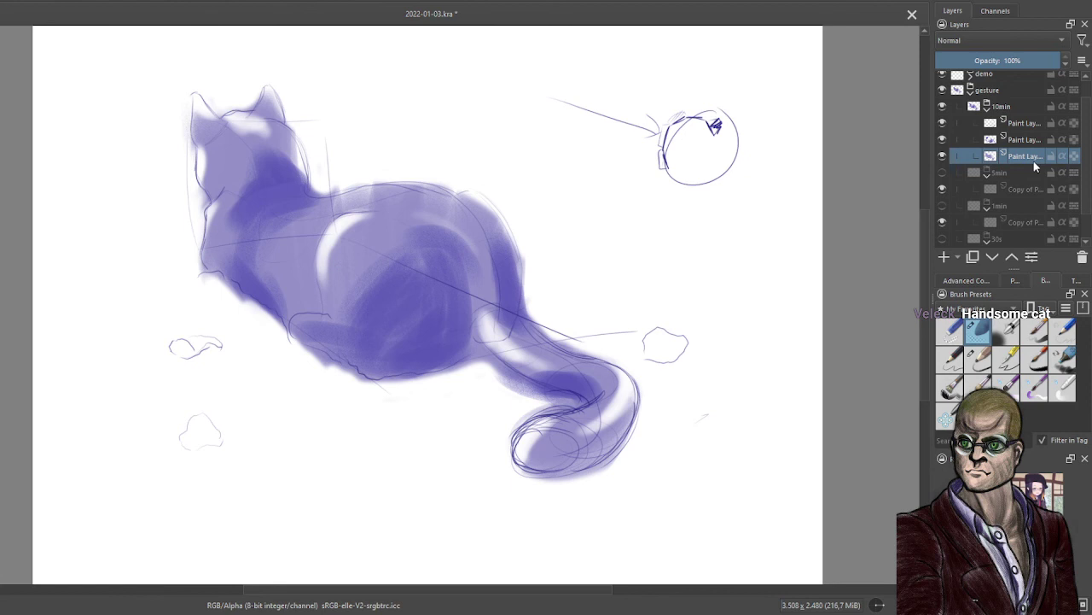
{"action": "left_click", "coordinate": [944, 257]}
{"action": "left_click", "coordinate": [992, 256]}
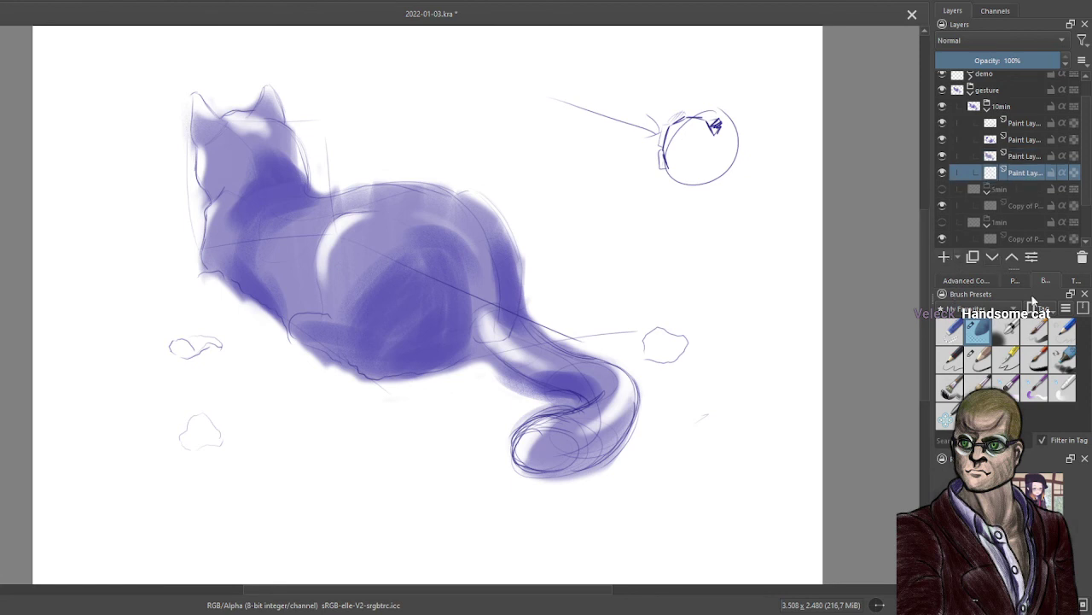
{"action": "left_click", "coordinate": [971, 280]}
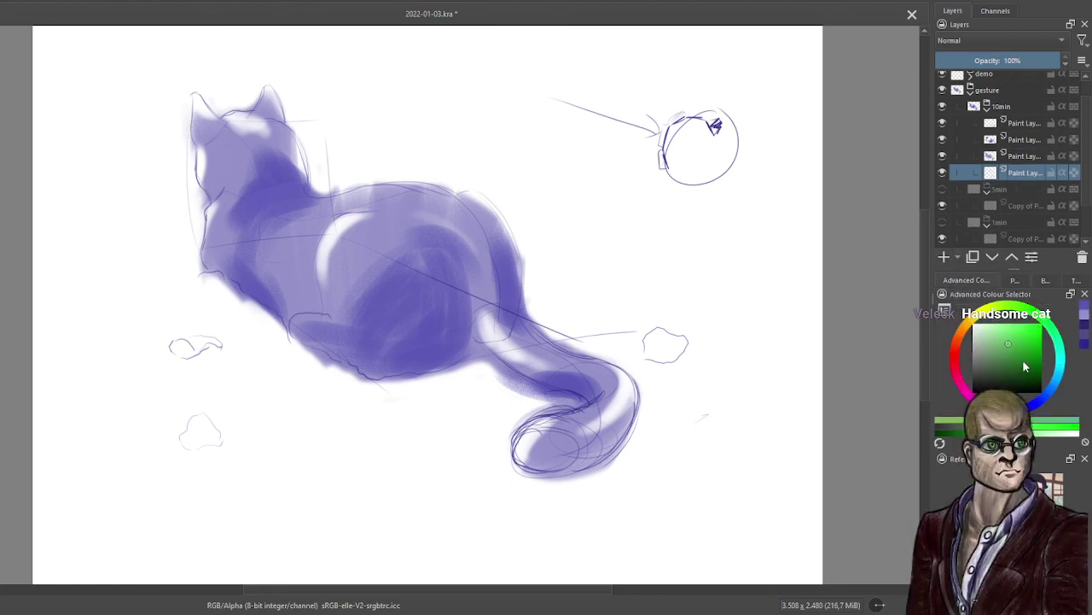
{"action": "left_click", "coordinate": [1025, 356]}
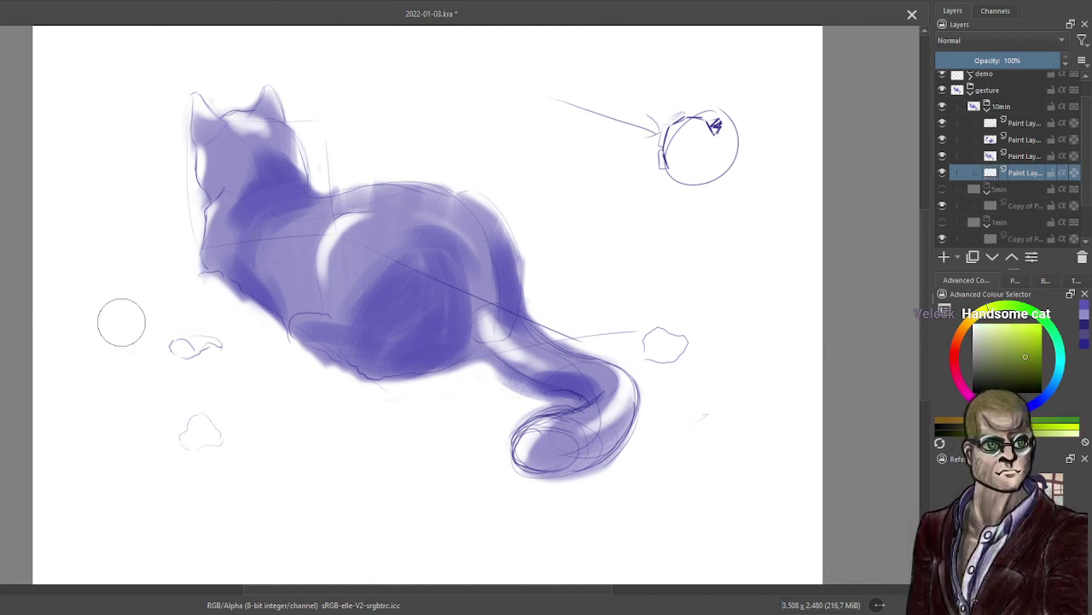
{"action": "key", "text": "bracketright"}
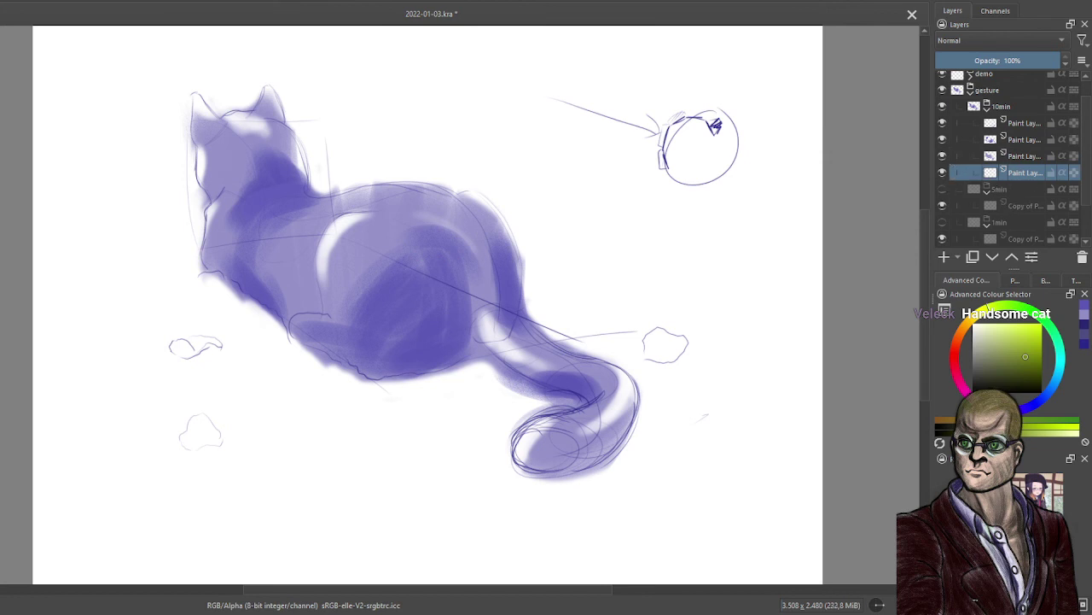
{"action": "left_click", "coordinate": [1047, 281]}
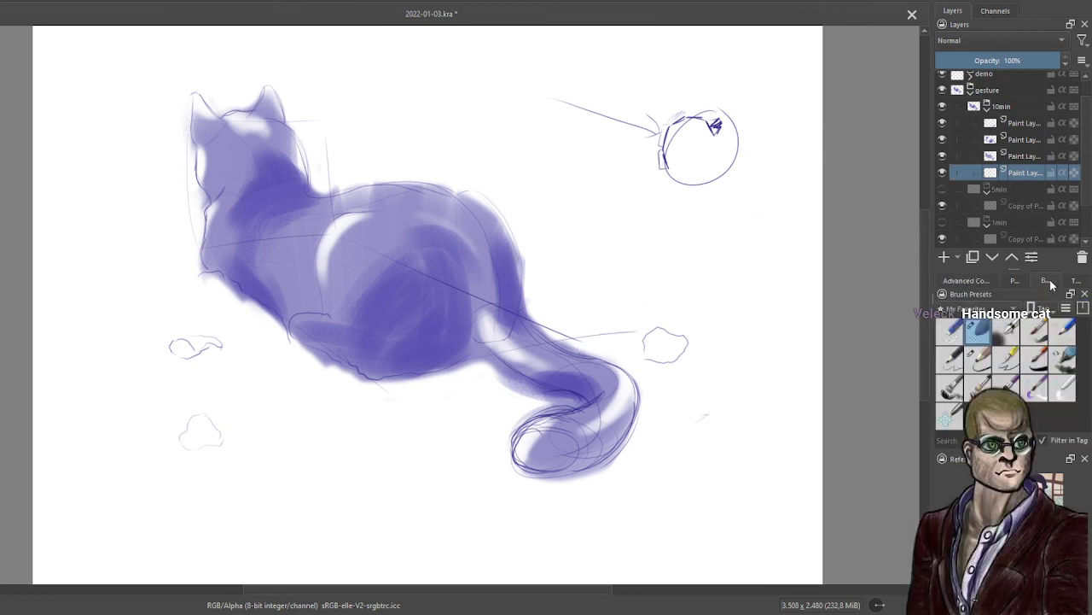
{"action": "left_click", "coordinate": [1023, 328]}
{"action": "left_click", "coordinate": [979, 359]}
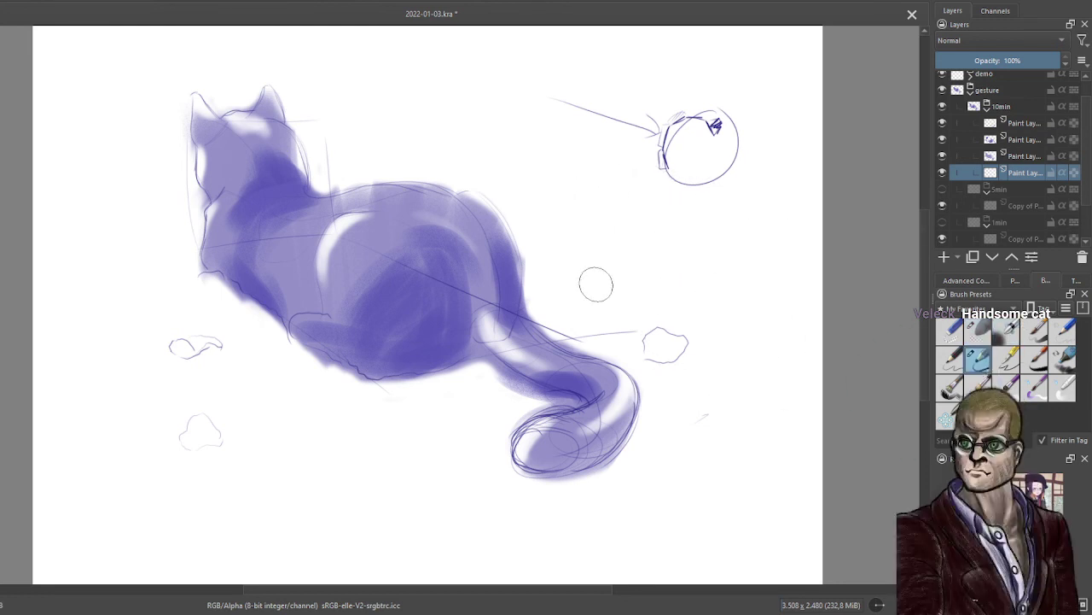
{"action": "left_click_drag", "start_coordinate": [551, 316], "coordinate": [820, 312]}
{"action": "mouse_move", "coordinate": [632, 350]}
{"action": "left_mouse_down"}
{"action": "mouse_move", "coordinate": [805, 366]}
{"action": "mouse_move", "coordinate": [732, 426]}
{"action": "left_mouse_up"}
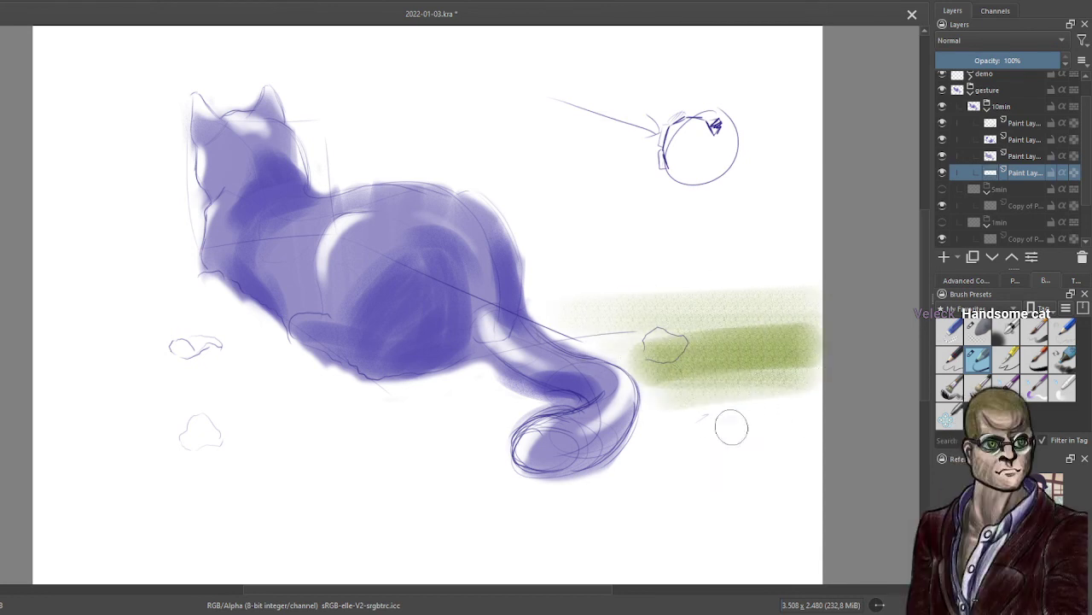
{"action": "mouse_move", "coordinate": [649, 435]}
{"action": "left_mouse_down"}
{"action": "mouse_move", "coordinate": [841, 420]}
{"action": "mouse_move", "coordinate": [636, 405]}
{"action": "left_mouse_up"}
{"action": "key", "text": "ctrl+z"}
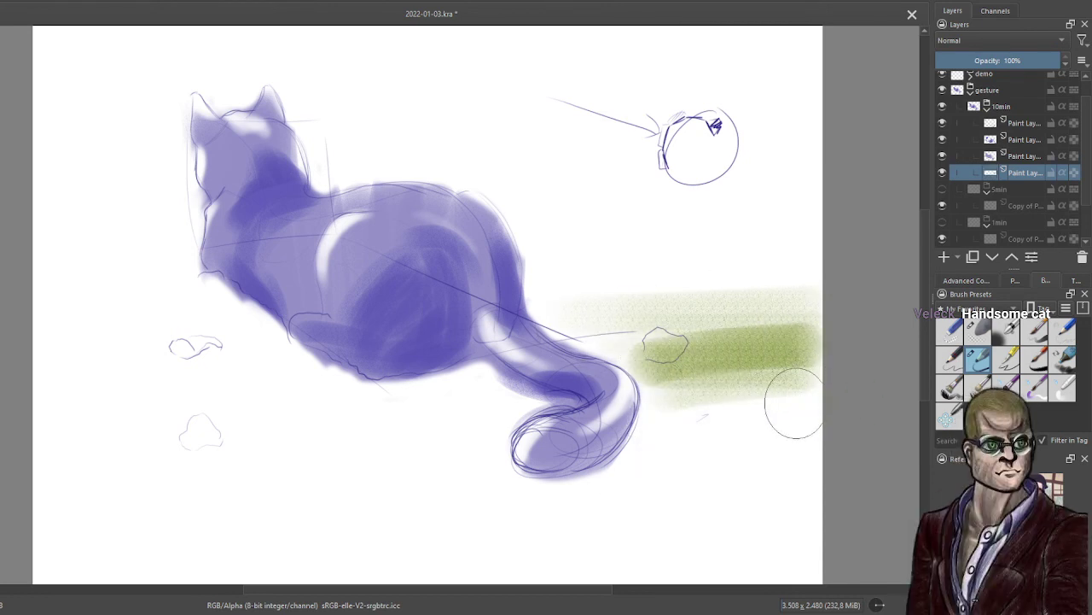
{"action": "key", "text": "ctrl+z"}
{"action": "key", "text": "ctrl+z"}
{"action": "key", "text": "ctrl+z"}
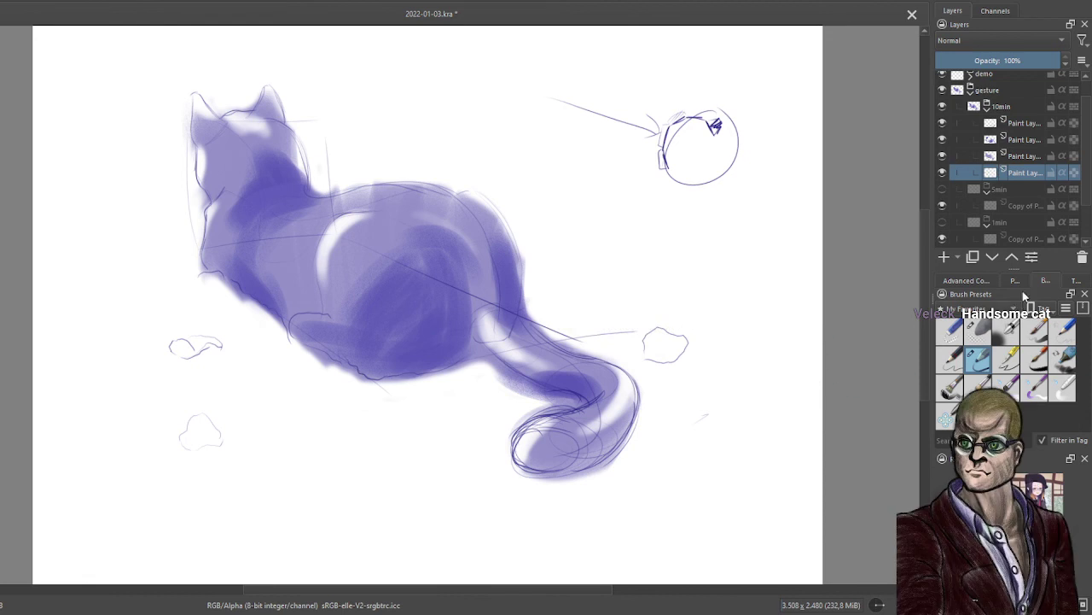
Choose a lighter, muted yellow-green, enlarge the brush and lay broad diagonal ground strokes in front of and below the cat.
{"action": "left_click", "coordinate": [966, 280]}
{"action": "left_click", "coordinate": [1007, 353]}
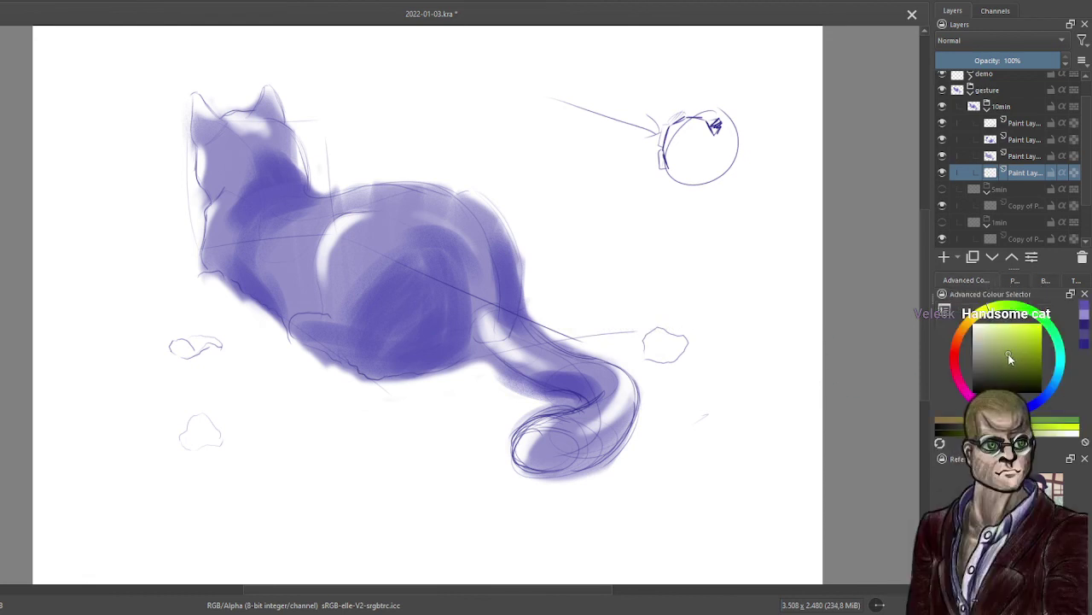
{"action": "left_click", "coordinate": [997, 337]}
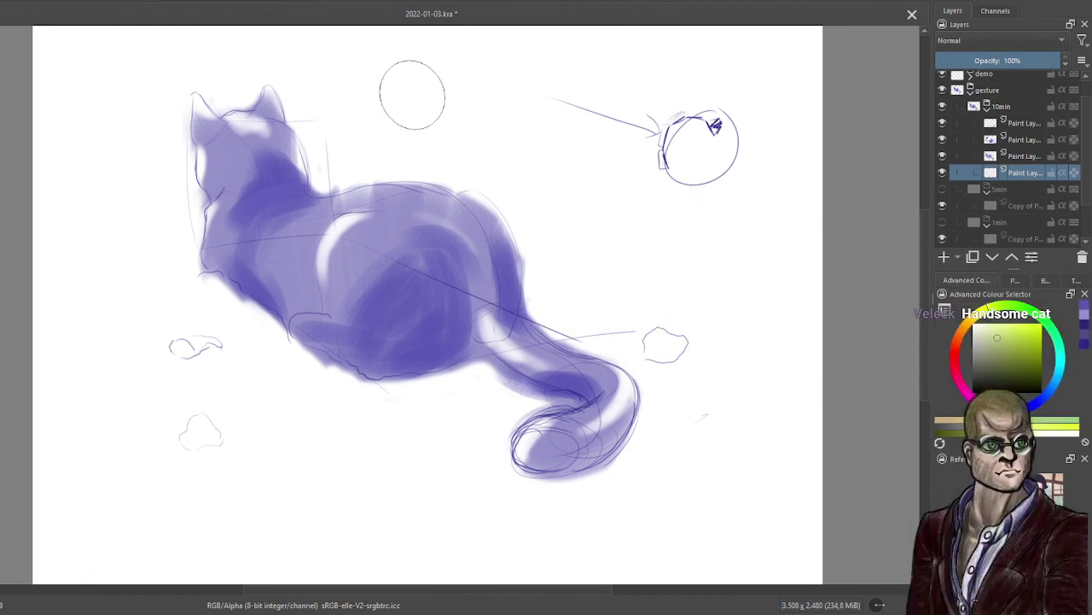
{"action": "key", "text": "bracketright"}
{"action": "key", "text": "bracketright"}
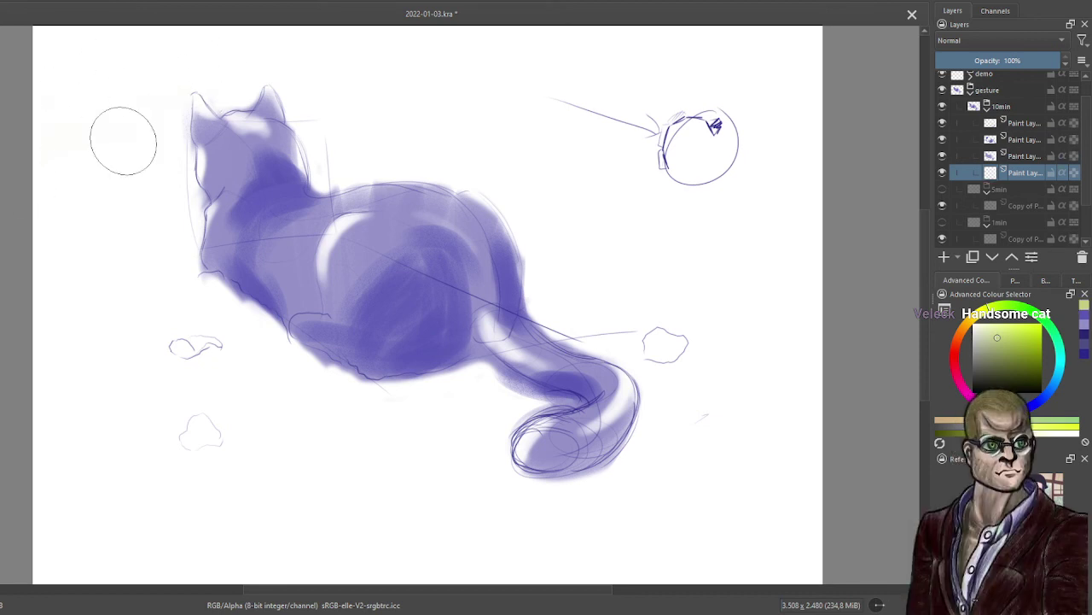
{"action": "mouse_move", "coordinate": [73, 207]}
{"action": "left_mouse_down"}
{"action": "mouse_move", "coordinate": [156, 189]}
{"action": "mouse_move", "coordinate": [157, 224]}
{"action": "mouse_move", "coordinate": [96, 268]}
{"action": "mouse_move", "coordinate": [194, 315]}
{"action": "mouse_move", "coordinate": [190, 347]}
{"action": "mouse_move", "coordinate": [26, 415]}
{"action": "mouse_move", "coordinate": [212, 360]}
{"action": "mouse_move", "coordinate": [268, 366]}
{"action": "mouse_move", "coordinate": [269, 391]}
{"action": "mouse_move", "coordinate": [329, 408]}
{"action": "mouse_move", "coordinate": [501, 416]}
{"action": "mouse_move", "coordinate": [411, 540]}
{"action": "mouse_move", "coordinate": [503, 545]}
{"action": "mouse_move", "coordinate": [683, 480]}
{"action": "left_mouse_up"}
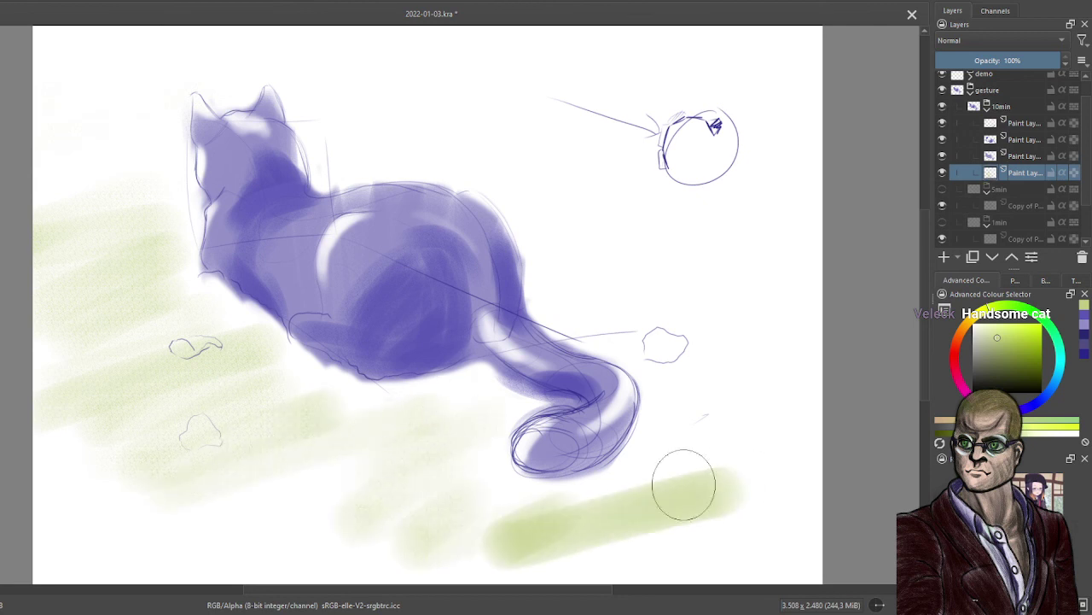
Continue the pale green ground wash around the tail and behind the cat's rump and back.
{"action": "left_click_drag", "start_coordinate": [675, 392], "coordinate": [729, 314]}
{"action": "mouse_move", "coordinate": [632, 317]}
{"action": "left_mouse_down"}
{"action": "mouse_move", "coordinate": [651, 281]}
{"action": "mouse_move", "coordinate": [585, 255]}
{"action": "mouse_move", "coordinate": [524, 207]}
{"action": "left_mouse_up"}
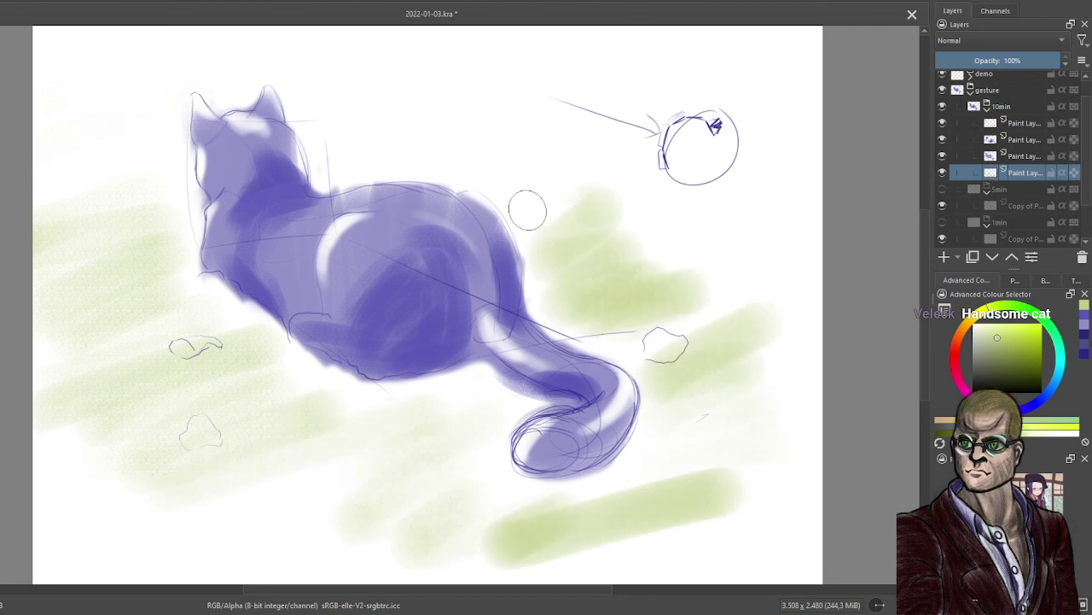
{"action": "left_click_drag", "start_coordinate": [503, 166], "coordinate": [373, 154]}
{"action": "key", "text": "bracketleft"}
{"action": "key", "text": "bracketleft"}
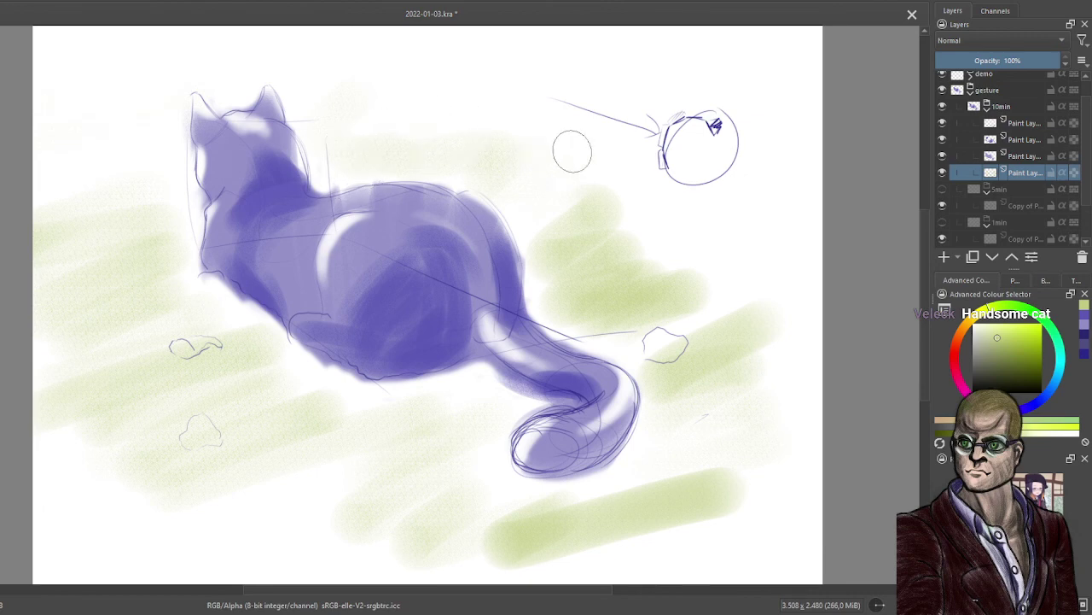
Build up denser green over the ground behind the rump, around the curled tail and below the cat's belly.
{"action": "mouse_move", "coordinate": [629, 257]}
{"action": "left_mouse_down"}
{"action": "mouse_move", "coordinate": [699, 271]}
{"action": "mouse_move", "coordinate": [652, 319]}
{"action": "mouse_move", "coordinate": [619, 327]}
{"action": "mouse_move", "coordinate": [739, 320]}
{"action": "mouse_move", "coordinate": [689, 350]}
{"action": "mouse_move", "coordinate": [668, 387]}
{"action": "mouse_move", "coordinate": [703, 410]}
{"action": "mouse_move", "coordinate": [803, 418]}
{"action": "left_mouse_up"}
{"action": "mouse_move", "coordinate": [495, 537]}
{"action": "left_mouse_down"}
{"action": "mouse_move", "coordinate": [582, 510]}
{"action": "mouse_move", "coordinate": [761, 410]}
{"action": "left_mouse_up"}
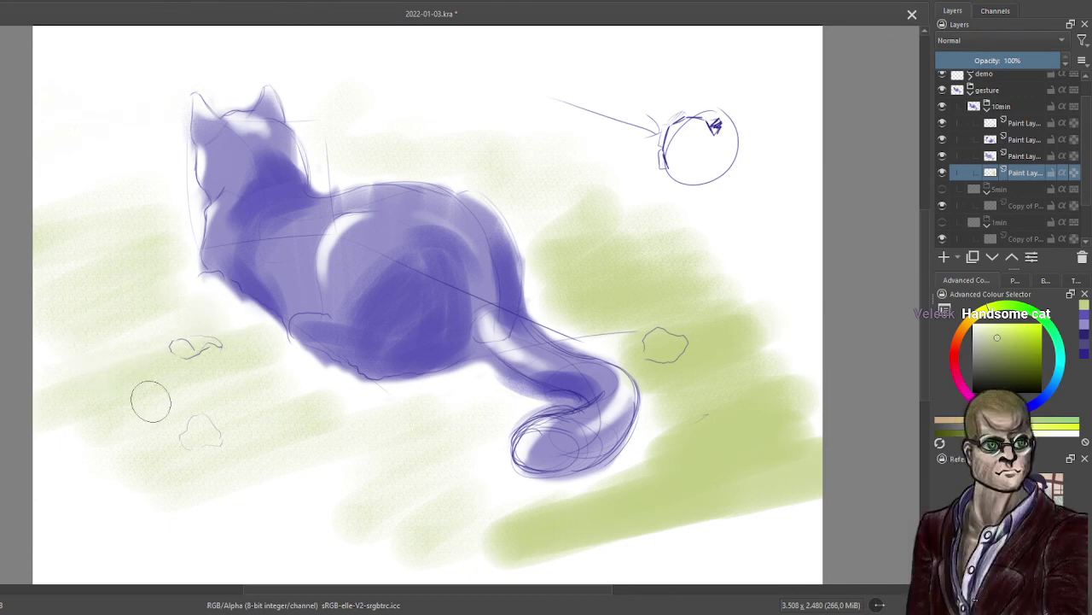
{"action": "mouse_move", "coordinate": [334, 390]}
{"action": "left_mouse_down"}
{"action": "mouse_move", "coordinate": [399, 443]}
{"action": "mouse_move", "coordinate": [397, 500]}
{"action": "mouse_move", "coordinate": [612, 504]}
{"action": "left_mouse_up"}
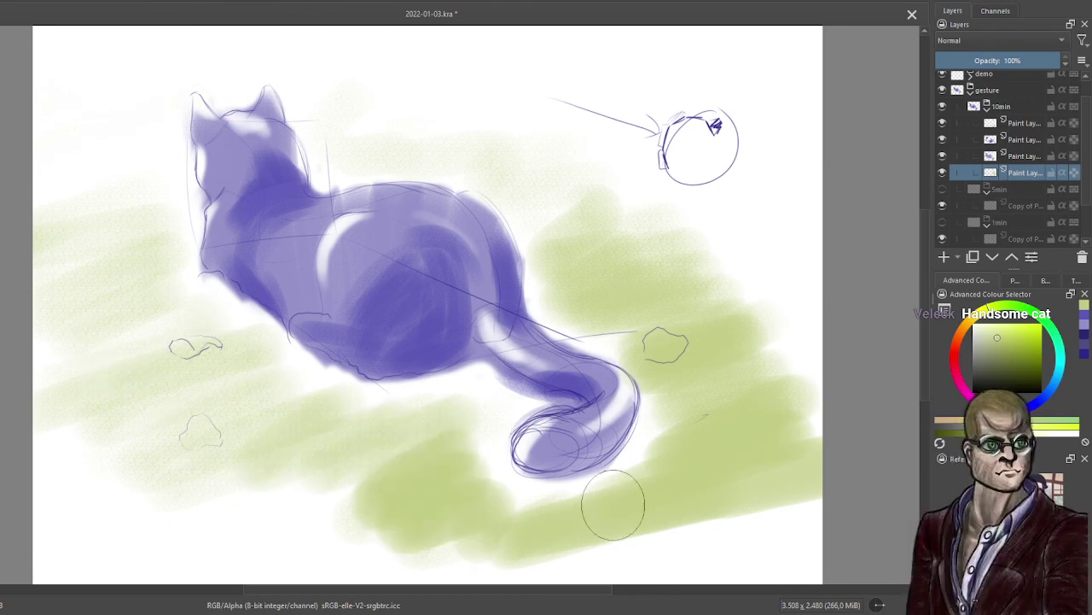
{"action": "left_click_drag", "start_coordinate": [410, 456], "coordinate": [298, 455]}
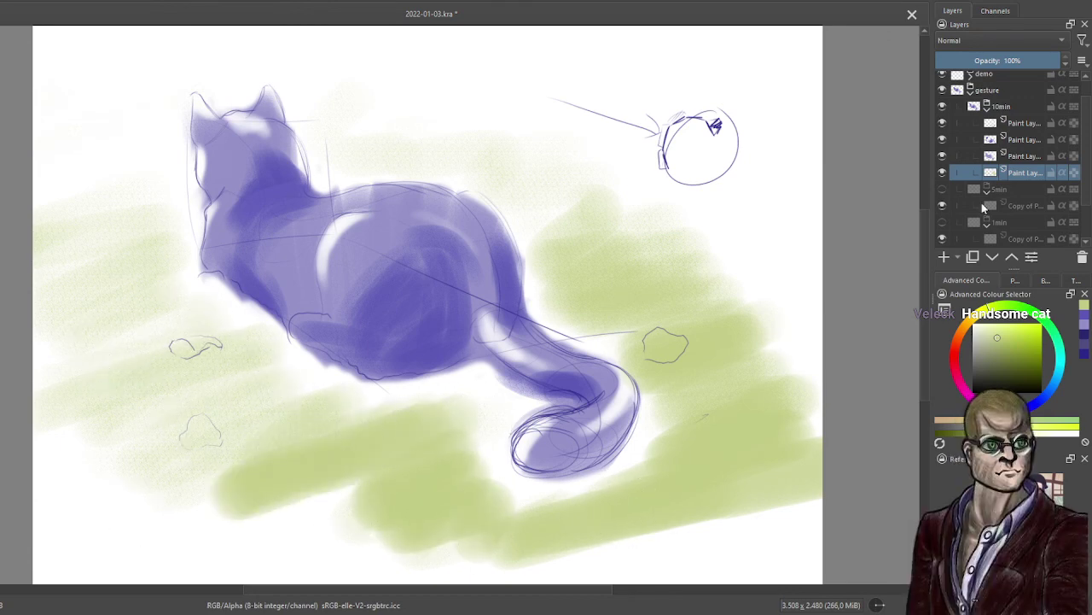
Add a paint layer above the green wash and brush more yellow-green over the ground in front of the cat's belly.
{"action": "left_click", "coordinate": [944, 258]}
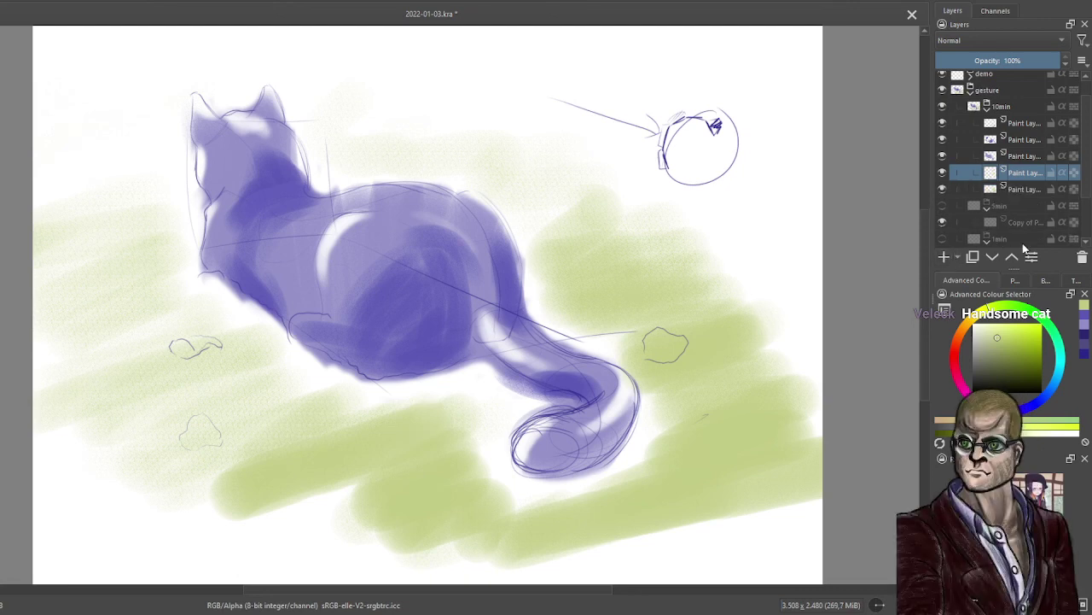
{"action": "mouse_move", "coordinate": [290, 393]}
{"action": "left_mouse_down"}
{"action": "mouse_move", "coordinate": [231, 354]}
{"action": "mouse_move", "coordinate": [204, 384]}
{"action": "mouse_move", "coordinate": [231, 435]}
{"action": "left_mouse_up"}
{"action": "key", "text": "ctrl+z"}
{"action": "key", "text": "ctrl+z"}
{"action": "key", "text": "ctrl+z"}
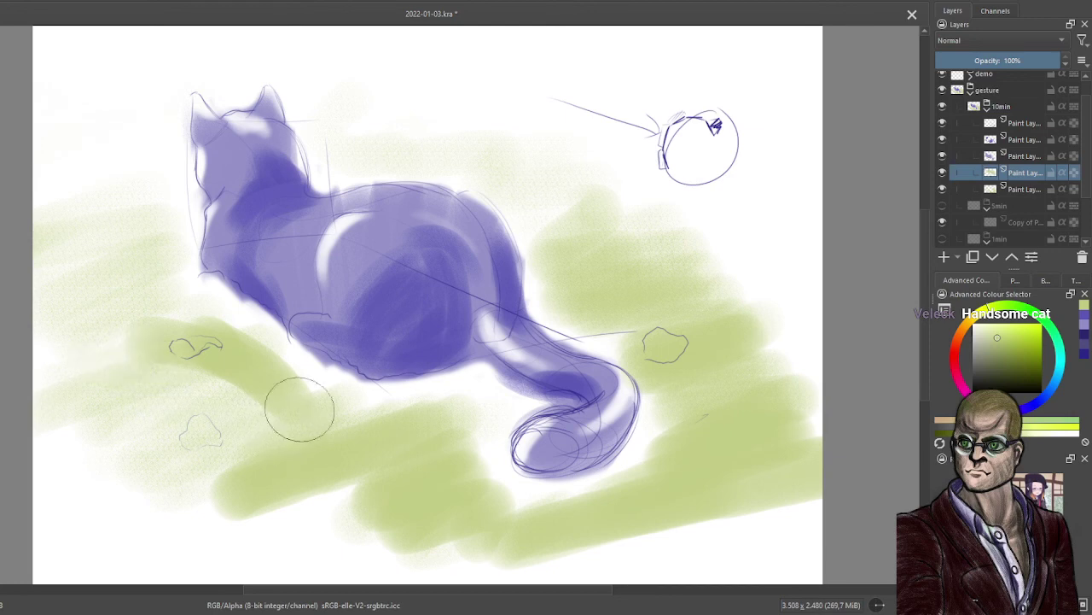
{"action": "mouse_move", "coordinate": [283, 393]}
{"action": "left_mouse_down"}
{"action": "mouse_move", "coordinate": [258, 355]}
{"action": "mouse_move", "coordinate": [273, 380]}
{"action": "mouse_move", "coordinate": [192, 436]}
{"action": "mouse_move", "coordinate": [246, 454]}
{"action": "mouse_move", "coordinate": [185, 493]}
{"action": "mouse_move", "coordinate": [304, 486]}
{"action": "left_mouse_up"}
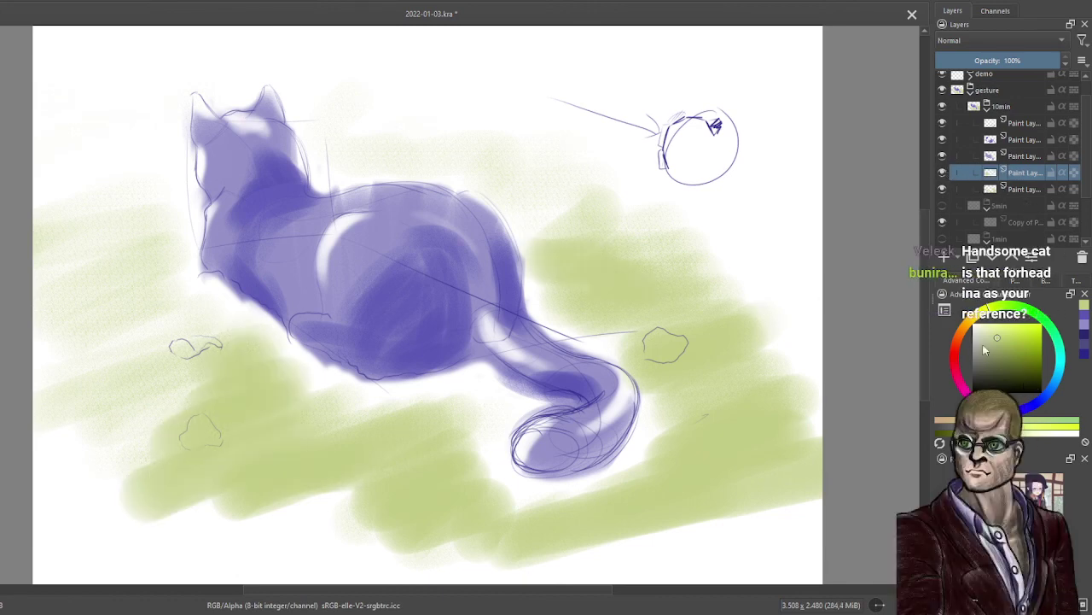
Choose a light mint green and a smaller textured brush, and dab accents in front of the cat and inside the outlined rock shapes.
{"action": "left_click", "coordinate": [1056, 318]}
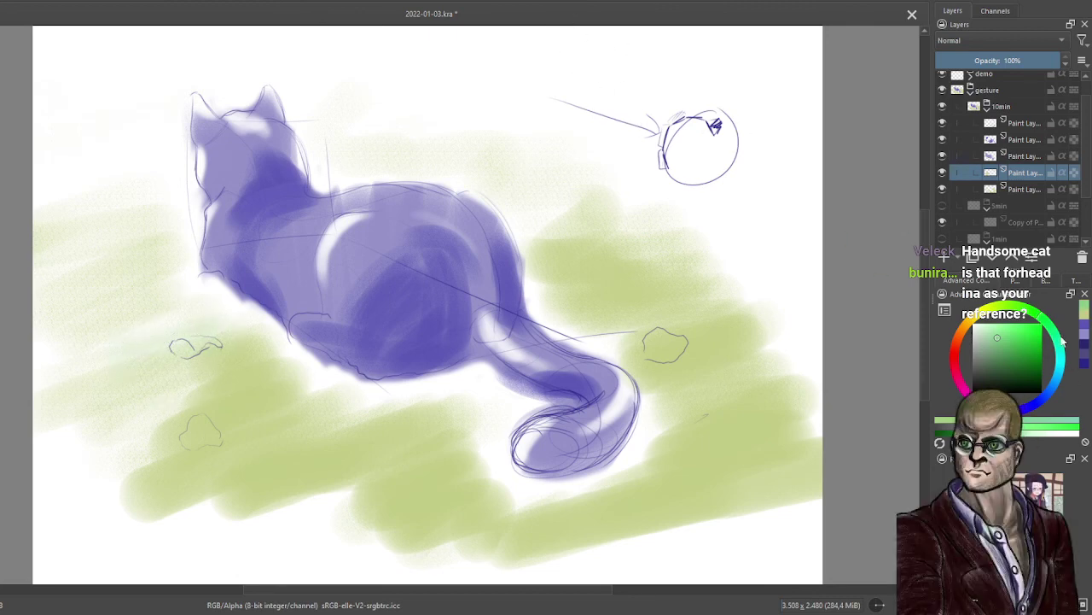
{"action": "left_click", "coordinate": [1046, 281]}
{"action": "left_click", "coordinate": [950, 359]}
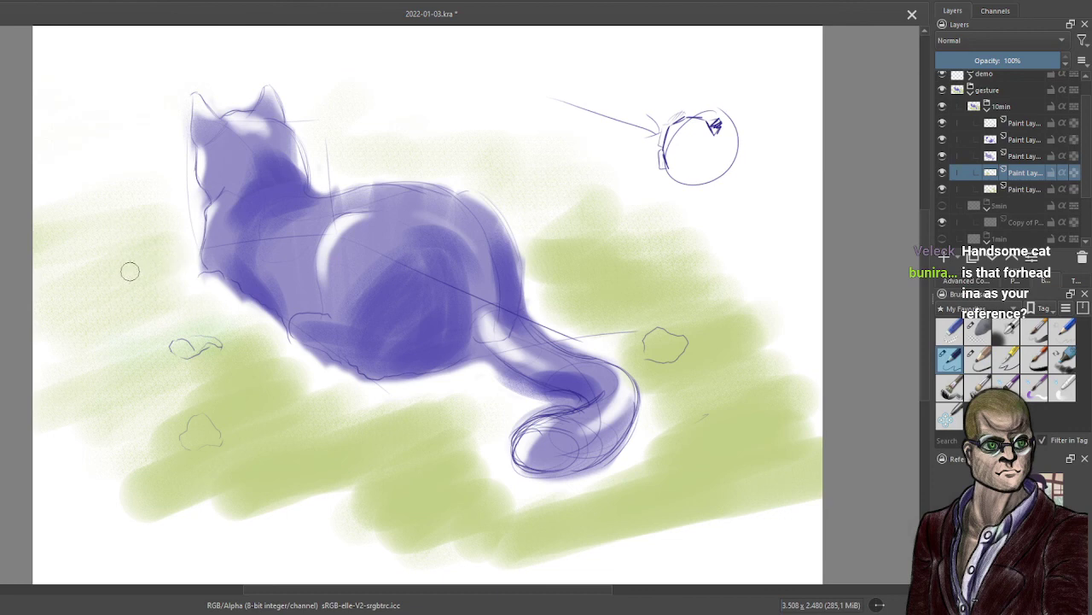
{"action": "left_click_drag", "start_coordinate": [142, 299], "coordinate": [171, 305]}
{"action": "left_click_drag", "start_coordinate": [171, 363], "coordinate": [209, 374]}
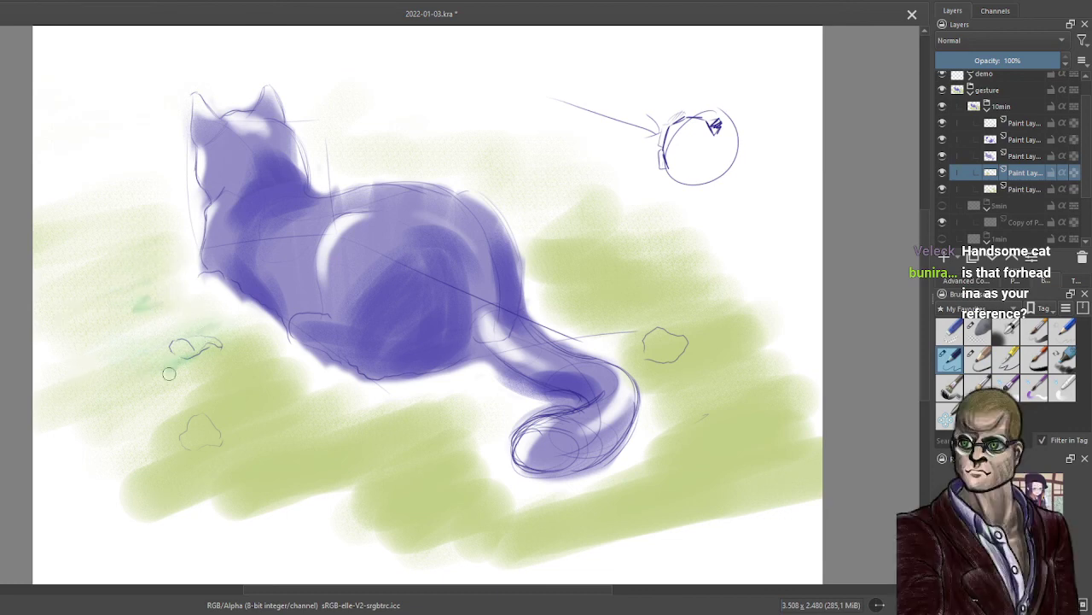
{"action": "left_click_drag", "start_coordinate": [158, 414], "coordinate": [294, 375]}
{"action": "left_click_drag", "start_coordinate": [198, 429], "coordinate": [216, 440]}
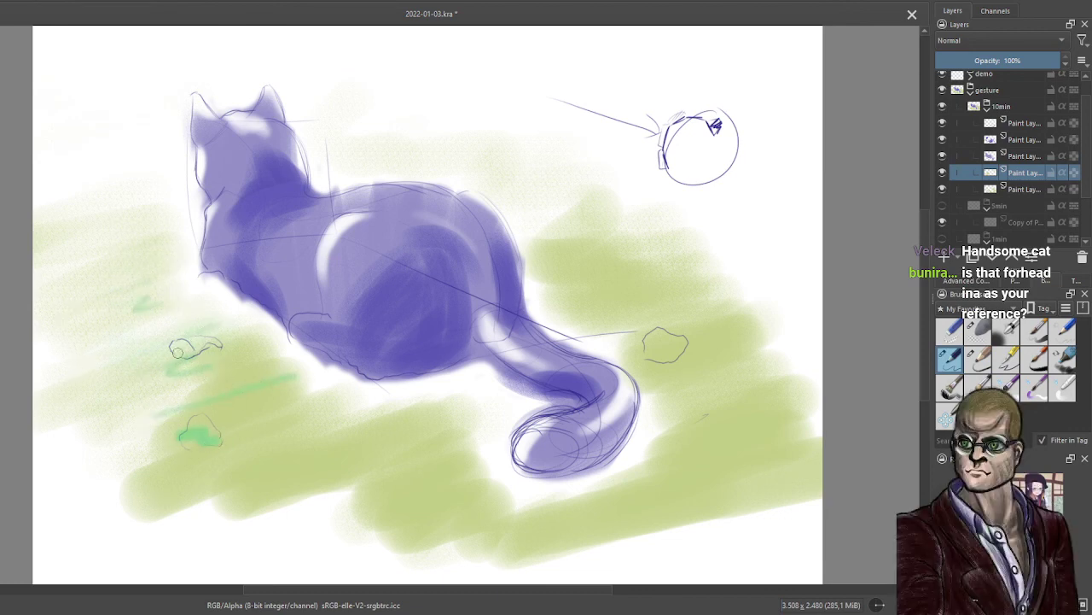
{"action": "left_click_drag", "start_coordinate": [178, 352], "coordinate": [195, 348]}
{"action": "left_click_drag", "start_coordinate": [644, 338], "coordinate": [670, 355]}
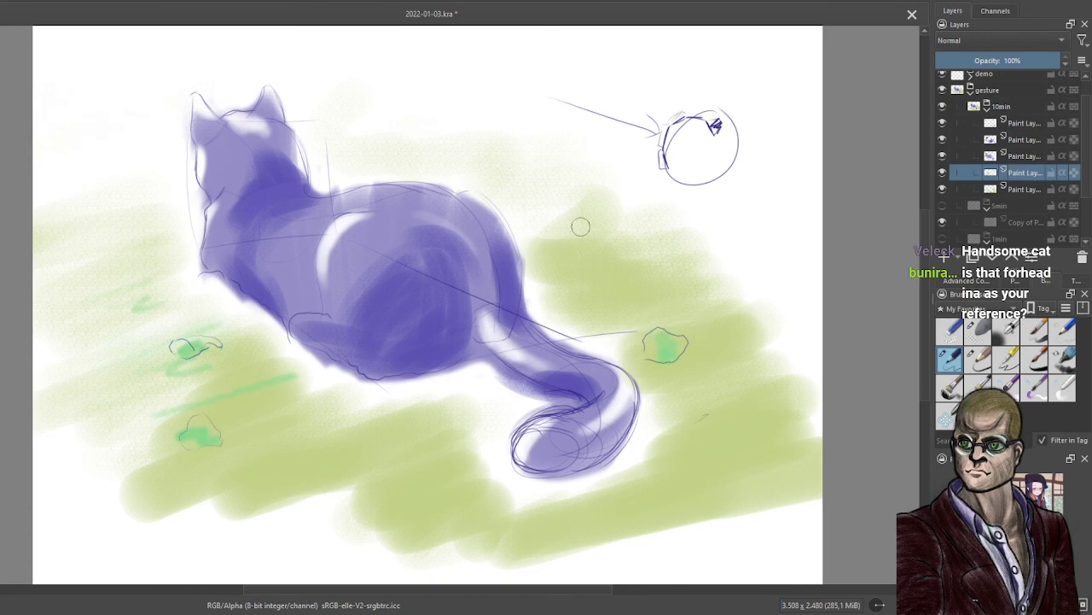
Add mint green zigzag accents over the ground behind the cat's rump, around the tail and below the belly.
{"action": "left_click_drag", "start_coordinate": [580, 227], "coordinate": [681, 230]}
{"action": "left_click_drag", "start_coordinate": [615, 267], "coordinate": [658, 287]}
{"action": "left_click_drag", "start_coordinate": [739, 322], "coordinate": [796, 338]}
{"action": "mouse_move", "coordinate": [764, 394]}
{"action": "left_mouse_down"}
{"action": "mouse_move", "coordinate": [738, 403]}
{"action": "mouse_move", "coordinate": [740, 443]}
{"action": "mouse_move", "coordinate": [621, 516]}
{"action": "mouse_move", "coordinate": [509, 518]}
{"action": "mouse_move", "coordinate": [478, 516]}
{"action": "left_mouse_up"}
{"action": "left_click_drag", "start_coordinate": [423, 472], "coordinate": [347, 480]}
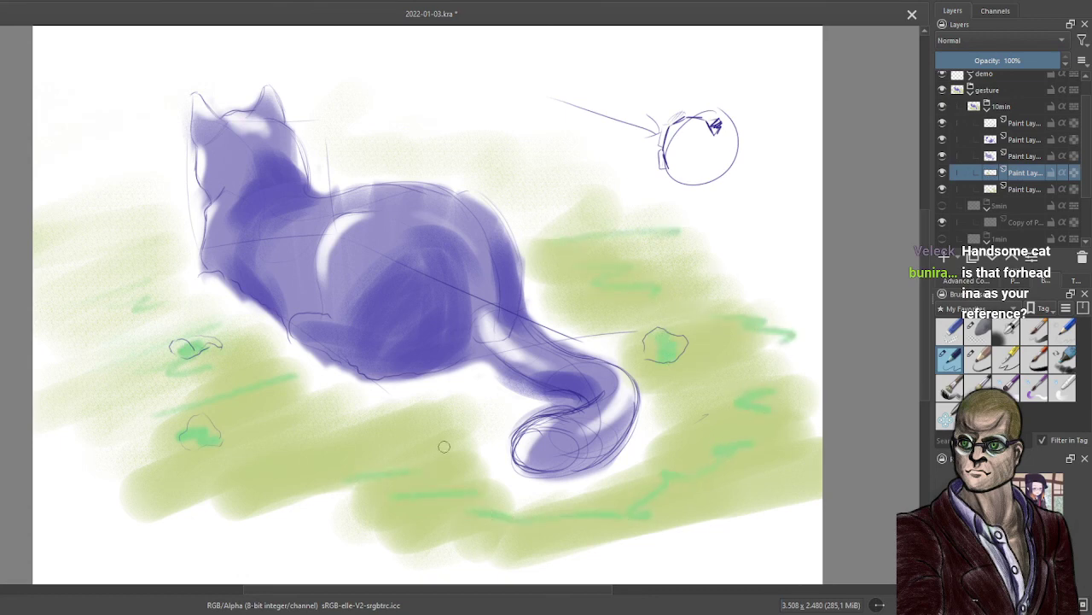
{"action": "left_click_drag", "start_coordinate": [430, 439], "coordinate": [448, 468]}
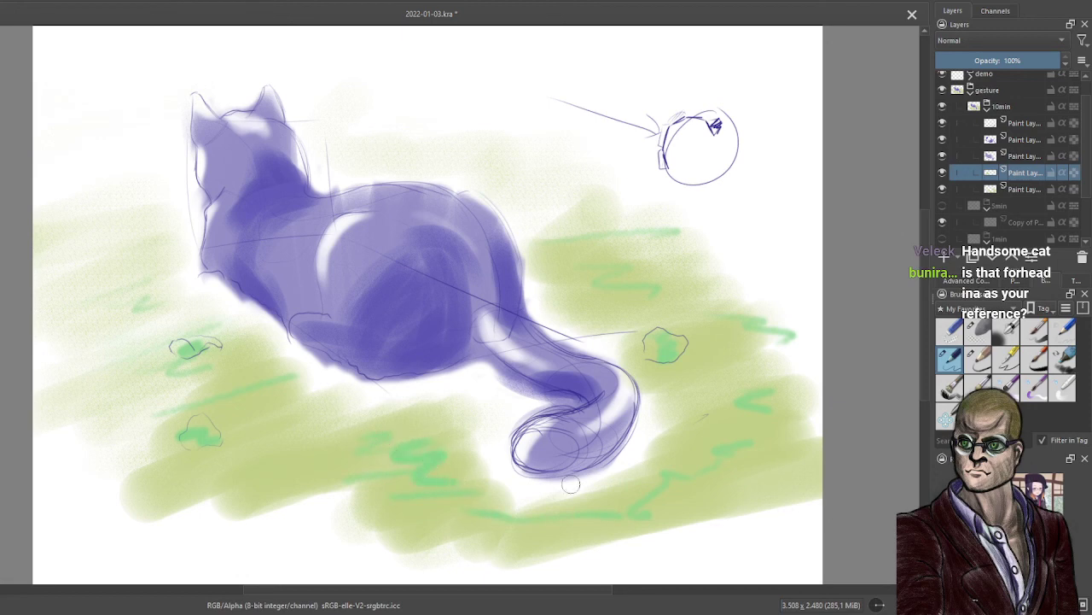
Choose a dark green and brush darker accents over the ground below the belly and beneath the curled tail.
{"action": "left_click", "coordinate": [961, 281]}
{"action": "left_click", "coordinate": [1037, 367]}
{"action": "mouse_move", "coordinate": [376, 461]}
{"action": "left_mouse_down"}
{"action": "mouse_move", "coordinate": [440, 448]}
{"action": "mouse_move", "coordinate": [423, 469]}
{"action": "left_mouse_up"}
{"action": "left_click_drag", "start_coordinate": [418, 485], "coordinate": [474, 503]}
{"action": "mouse_move", "coordinate": [504, 514]}
{"action": "left_mouse_down"}
{"action": "mouse_move", "coordinate": [585, 510]}
{"action": "mouse_move", "coordinate": [695, 482]}
{"action": "left_mouse_up"}
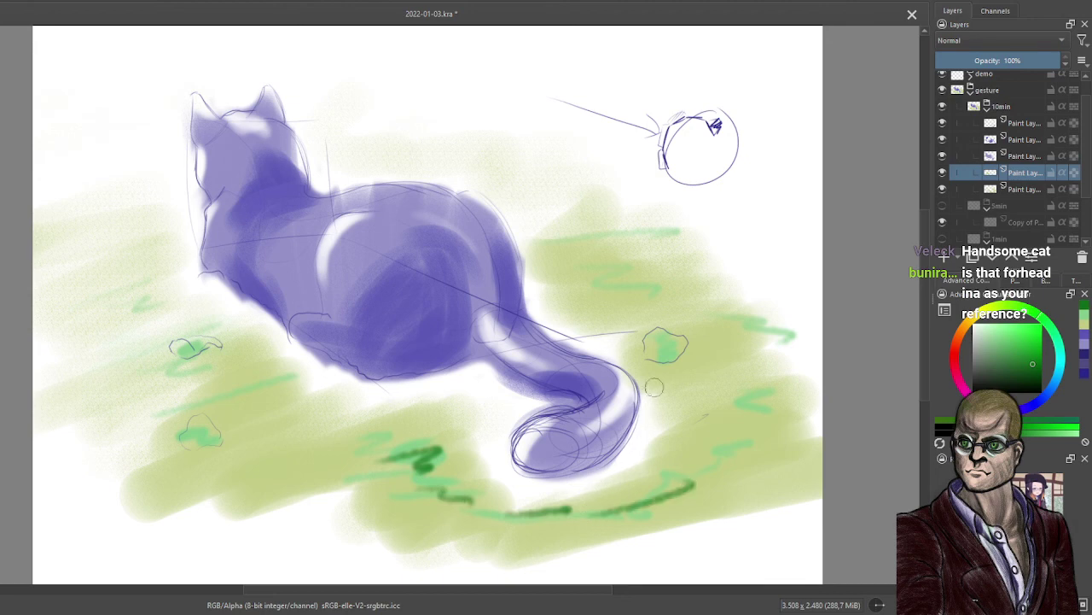
Add dark green accents to the rock shape beside the tail and to the ground behind the rump and tail.
{"action": "mouse_move", "coordinate": [648, 337]}
{"action": "left_mouse_down"}
{"action": "mouse_move", "coordinate": [651, 357]}
{"action": "mouse_move", "coordinate": [681, 359]}
{"action": "left_mouse_up"}
{"action": "left_click_drag", "start_coordinate": [606, 278], "coordinate": [657, 296]}
{"action": "mouse_move", "coordinate": [543, 242]}
{"action": "left_mouse_down"}
{"action": "mouse_move", "coordinate": [649, 231]}
{"action": "mouse_move", "coordinate": [672, 250]}
{"action": "left_mouse_up"}
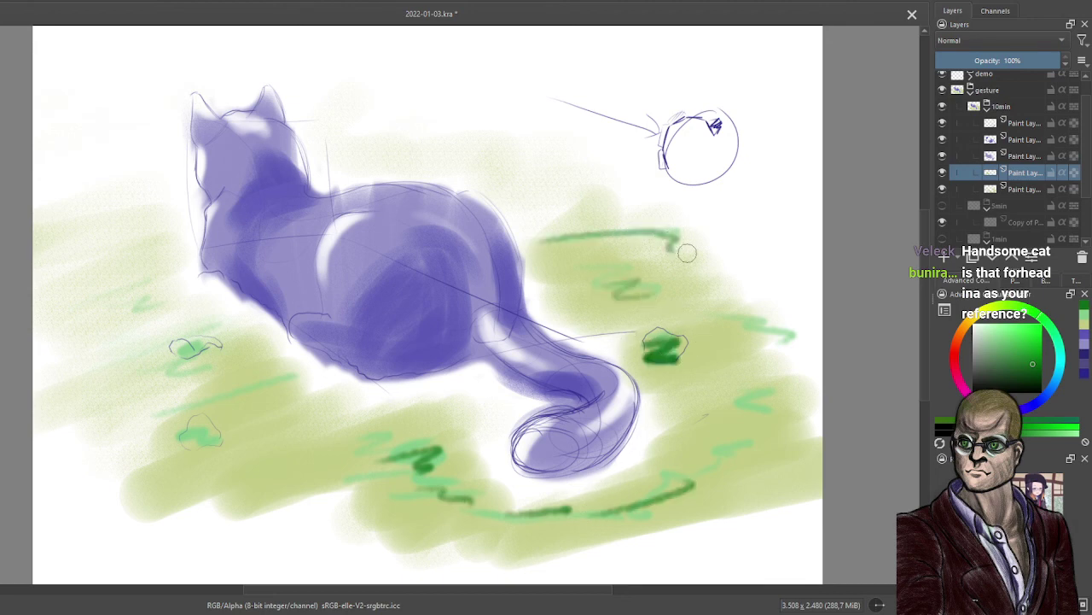
{"action": "left_click_drag", "start_coordinate": [744, 320], "coordinate": [794, 336]}
{"action": "mouse_move", "coordinate": [736, 402]}
{"action": "left_mouse_down"}
{"action": "mouse_move", "coordinate": [783, 398]}
{"action": "mouse_move", "coordinate": [761, 453]}
{"action": "left_mouse_up"}
{"action": "left_click_drag", "start_coordinate": [701, 483], "coordinate": [781, 468]}
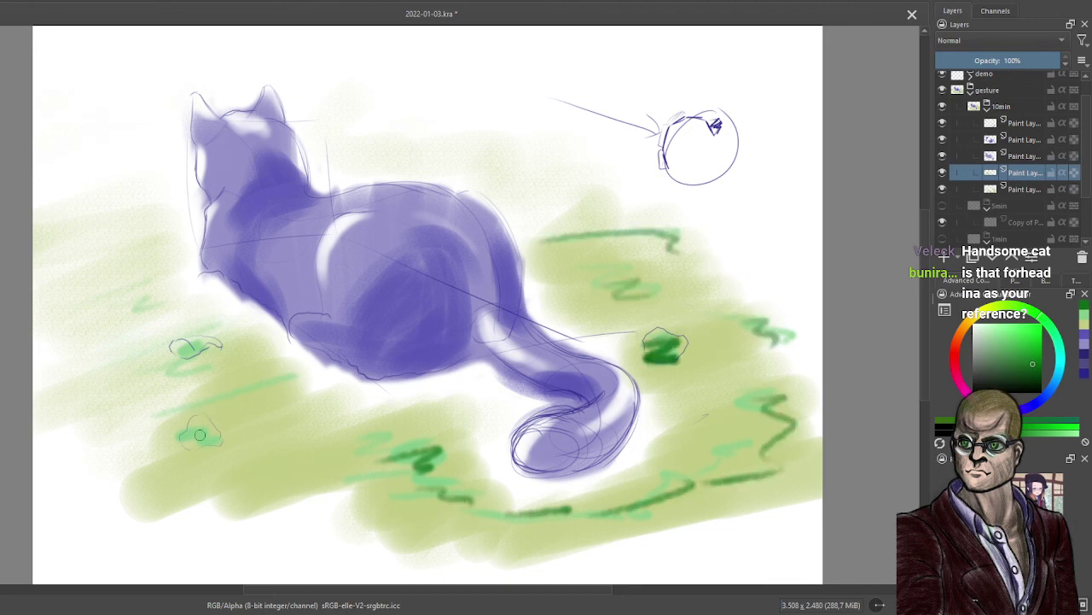
Add dark green accents to the two rock shapes and the ground in front of the cat's chest and belly.
{"action": "left_click_drag", "start_coordinate": [203, 431], "coordinate": [183, 456]}
{"action": "left_click_drag", "start_coordinate": [209, 335], "coordinate": [178, 371]}
{"action": "left_click_drag", "start_coordinate": [147, 295], "coordinate": [132, 367]}
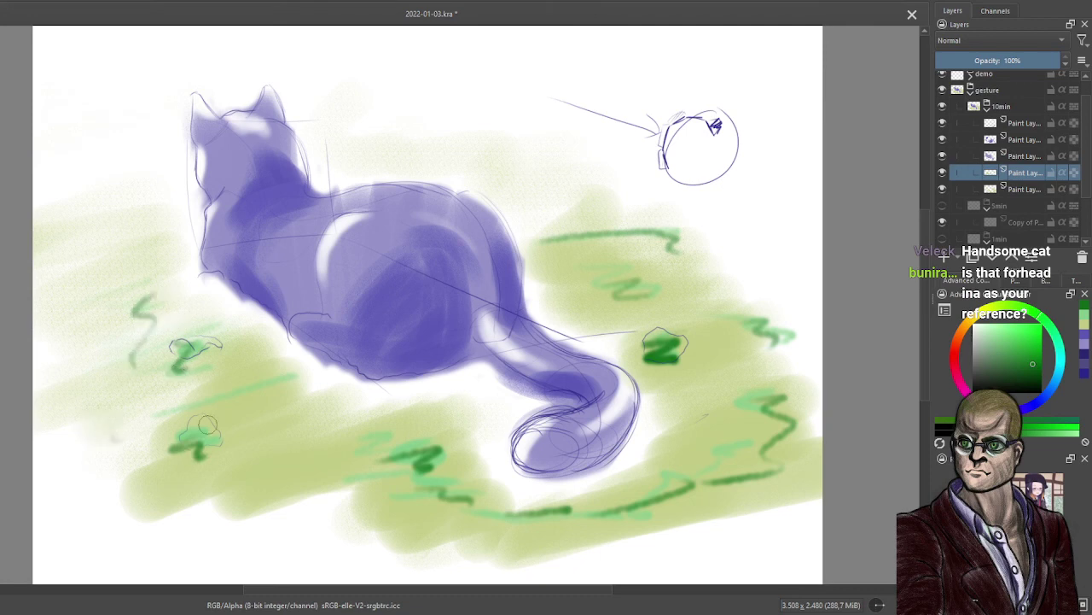
{"action": "mouse_move", "coordinate": [291, 365]}
{"action": "left_mouse_down"}
{"action": "mouse_move", "coordinate": [288, 403]}
{"action": "mouse_move", "coordinate": [359, 410]}
{"action": "left_mouse_up"}
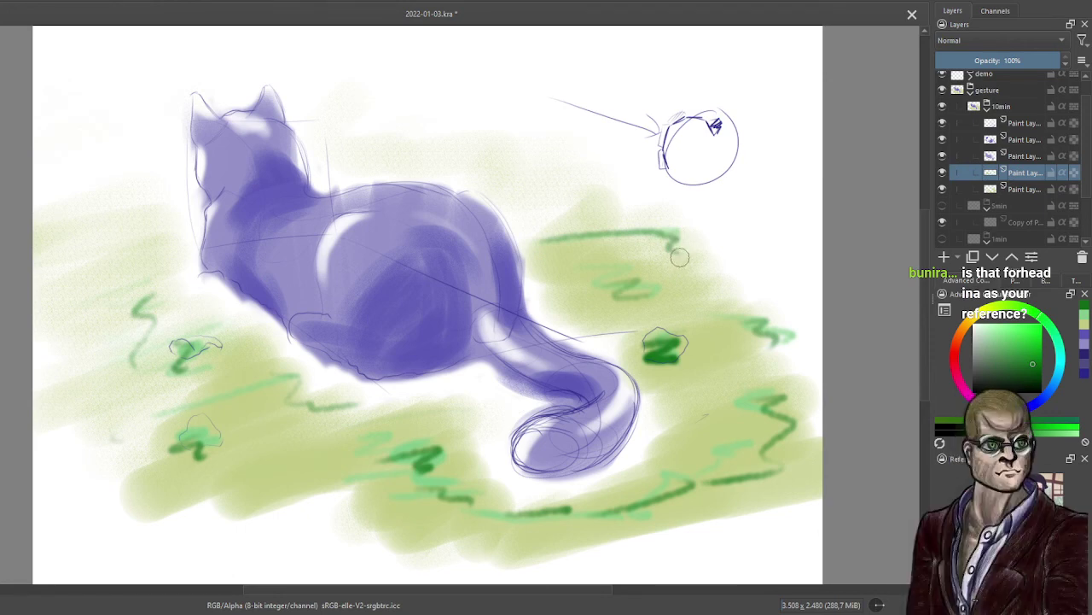
Collapse the 10min and gesture layer groups and look over the painted cat.
{"action": "left_click", "coordinate": [987, 106]}
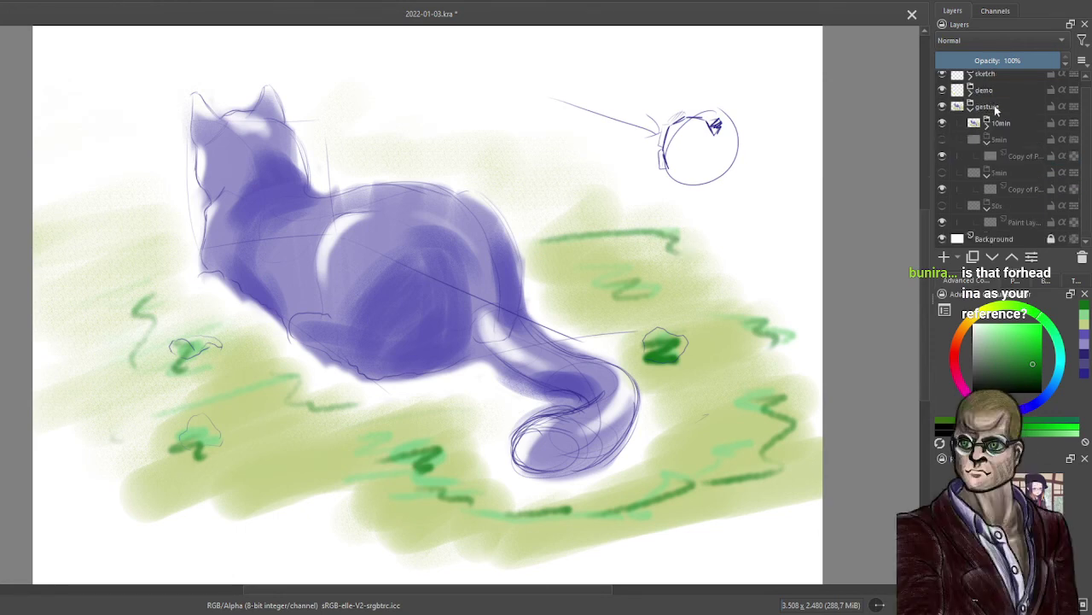
{"action": "left_click", "coordinate": [972, 106]}
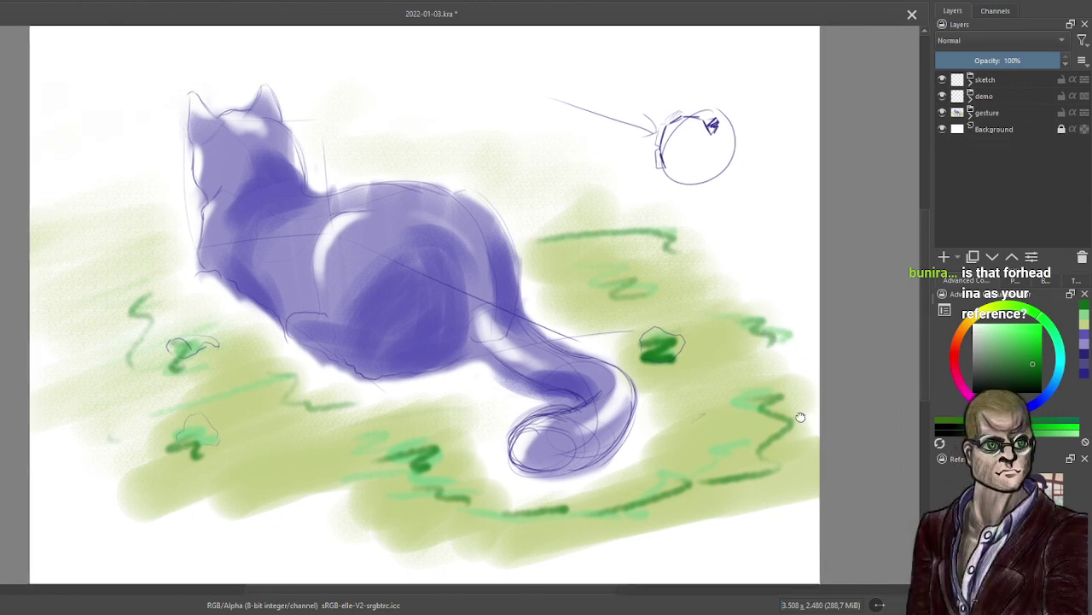
{"action": "left_click_drag", "start_coordinate": [814, 397], "coordinate": [401, 378]}
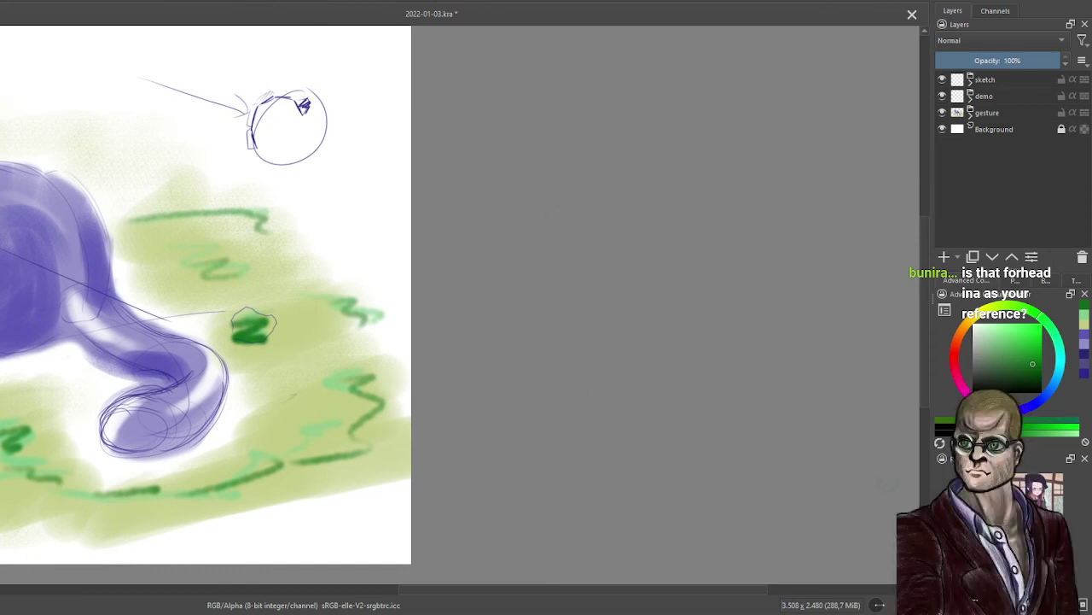
{"action": "left_click_drag", "start_coordinate": [117, 358], "coordinate": [475, 357]}
{"action": "scroll", "coordinate": [580, 345], "scroll_direction": "up", "scroll_amount": 2}
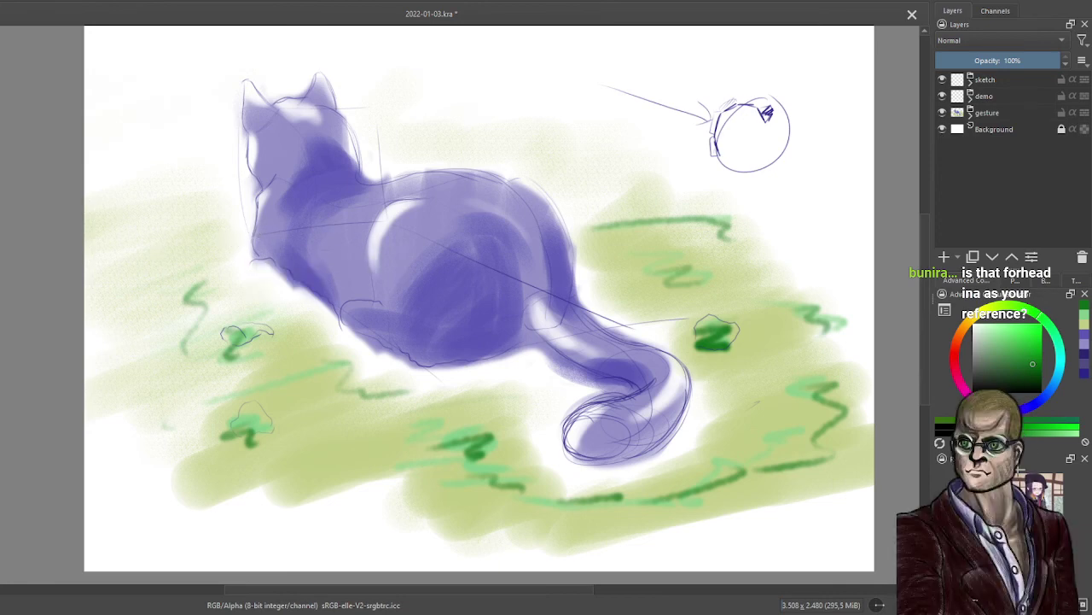
Pick a pale pink, expand the gesture and 10min groups, and check the topmost paint layer by toggling its visibility.
{"action": "key", "text": "x"}
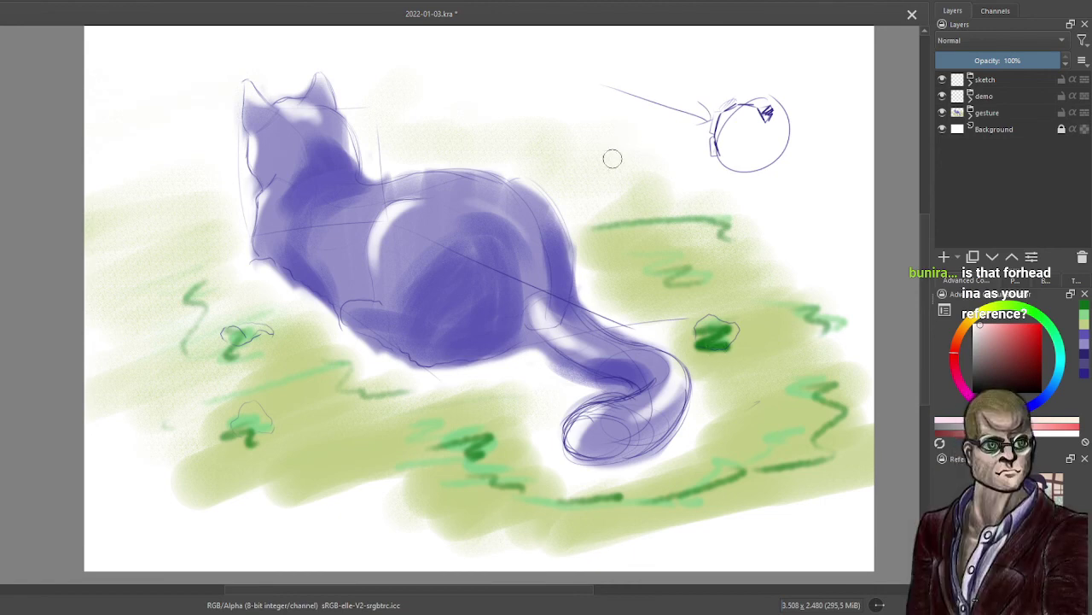
{"action": "left_click", "coordinate": [970, 111]}
{"action": "left_click", "coordinate": [987, 129]}
{"action": "left_click", "coordinate": [1025, 146]}
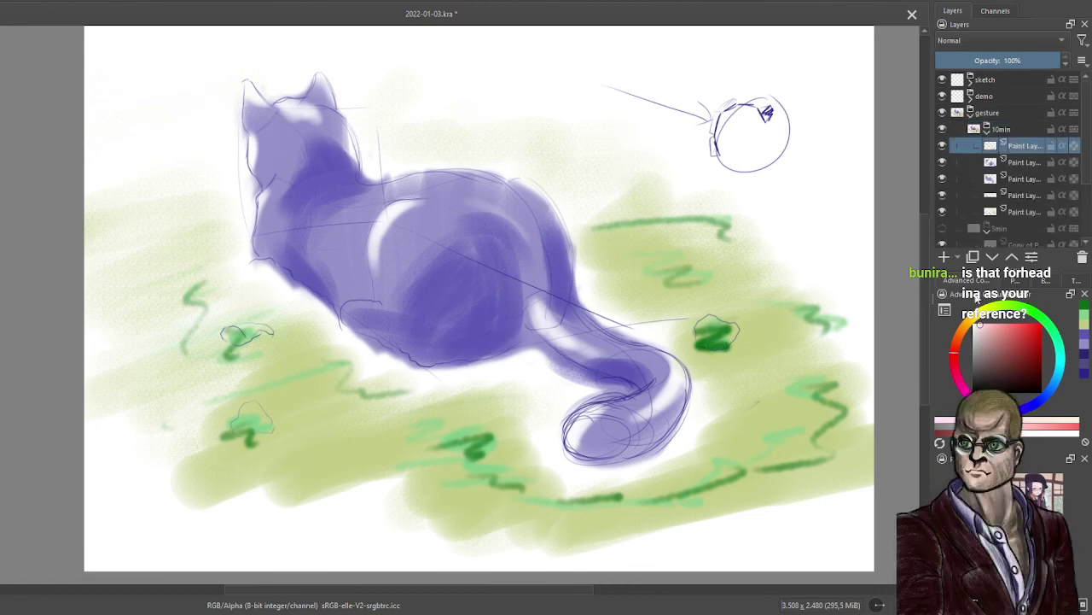
{"action": "left_click", "coordinate": [943, 146]}
{"action": "left_click", "coordinate": [942, 146]}
Add a paint layer at the top of the 10min group, scribble pale pink on the cat's haunch and clear the scribble.
{"action": "left_click", "coordinate": [944, 257]}
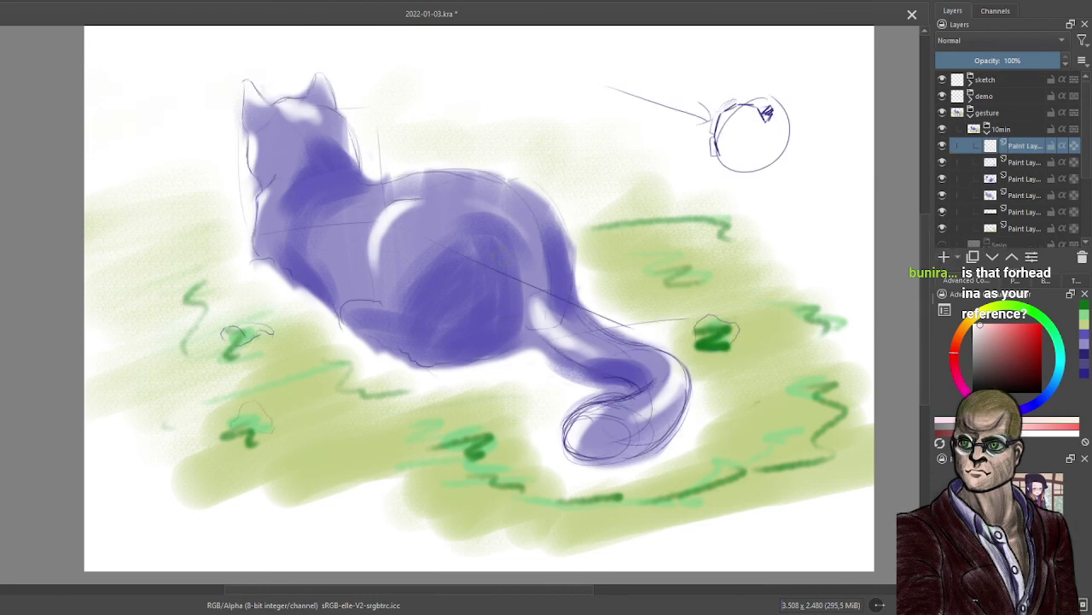
{"action": "mouse_move", "coordinate": [471, 265]}
{"action": "left_mouse_down"}
{"action": "mouse_move", "coordinate": [515, 235]}
{"action": "mouse_move", "coordinate": [497, 311]}
{"action": "mouse_move", "coordinate": [511, 297]}
{"action": "left_mouse_up"}
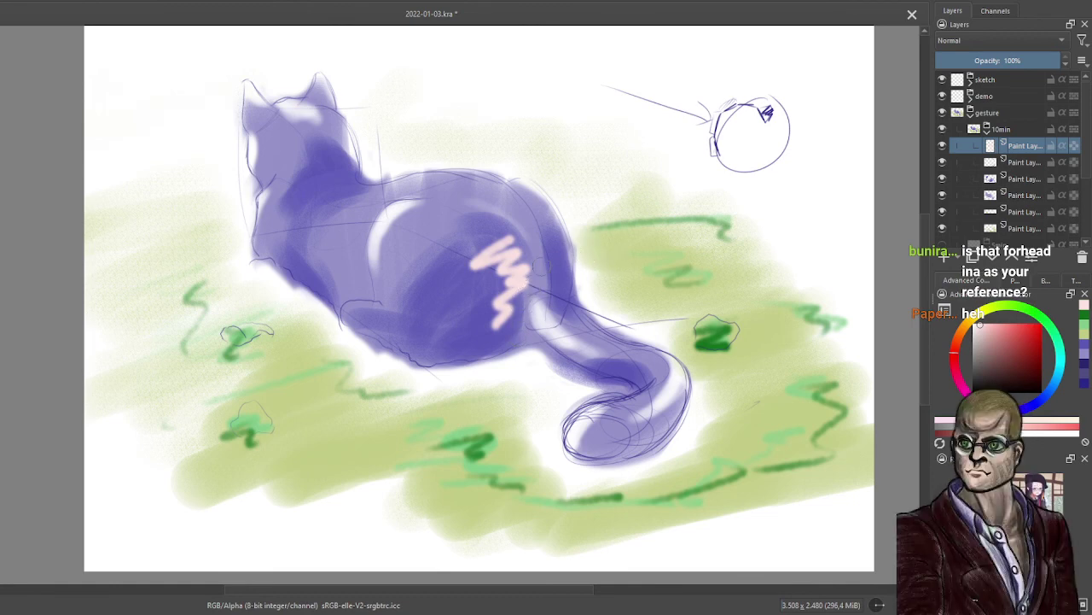
{"action": "key", "text": "Delete"}
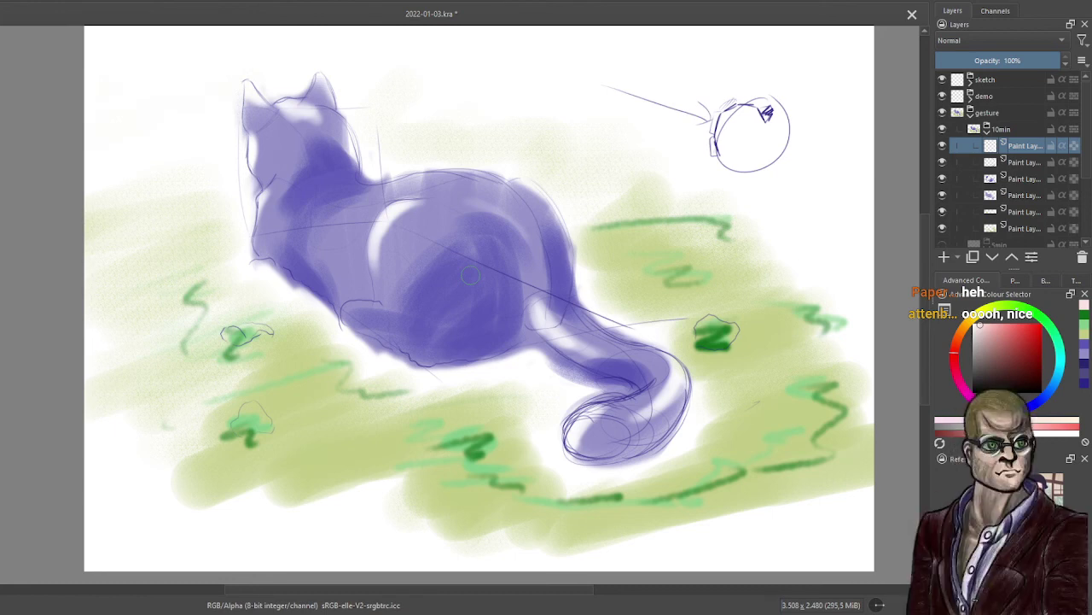
Collapse and hide the gesture group, then select Paint Layer 6 in the demo group with a dark blue colour.
{"action": "left_click", "coordinate": [971, 112]}
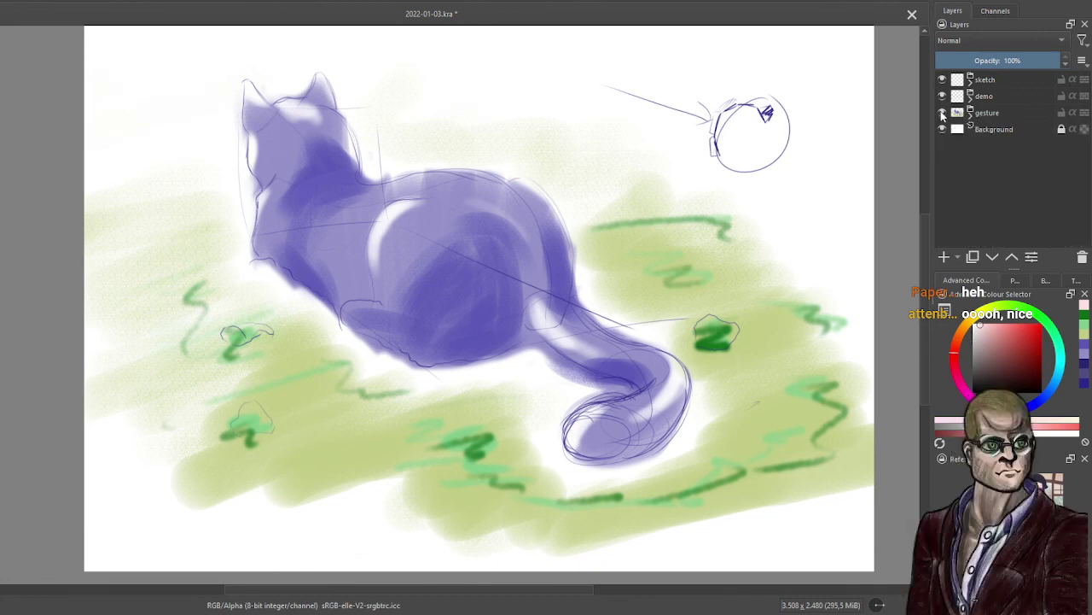
{"action": "left_click", "coordinate": [942, 112]}
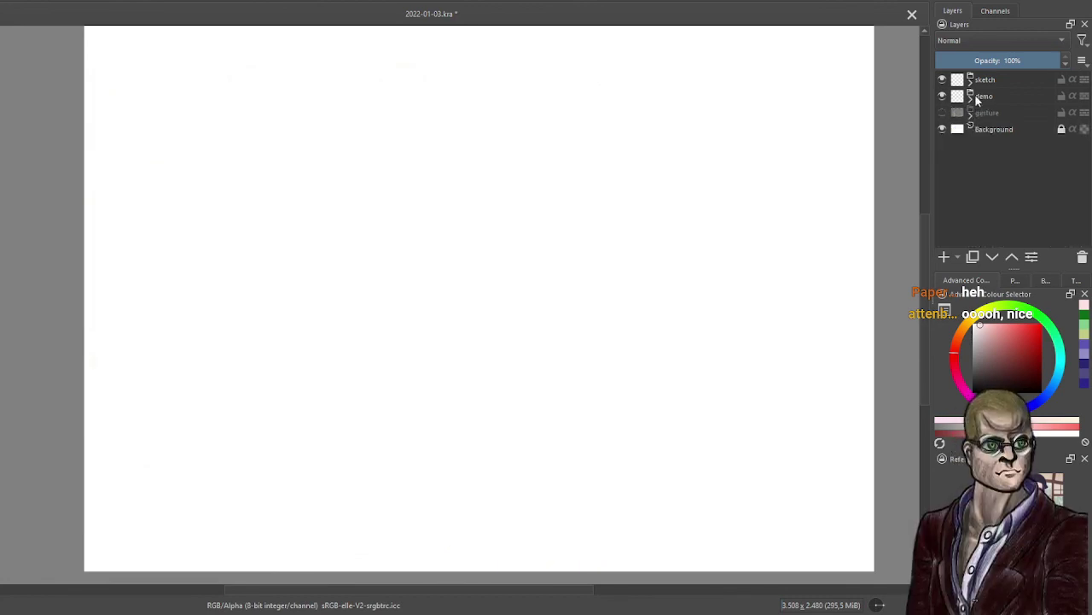
{"action": "left_click", "coordinate": [971, 96]}
{"action": "left_click", "coordinate": [1016, 113]}
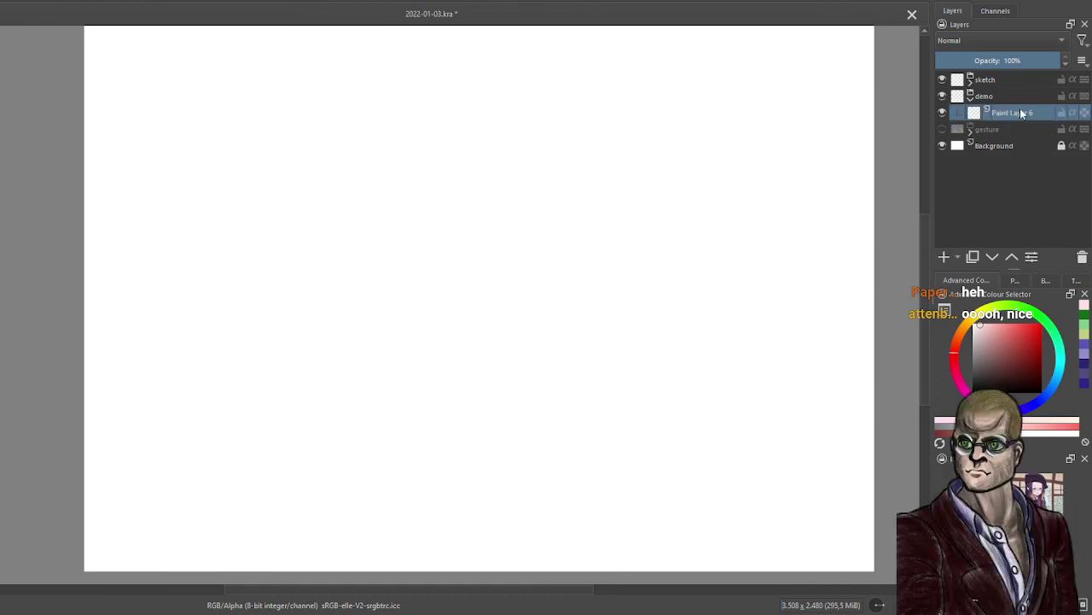
{"action": "left_click", "coordinate": [1032, 401]}
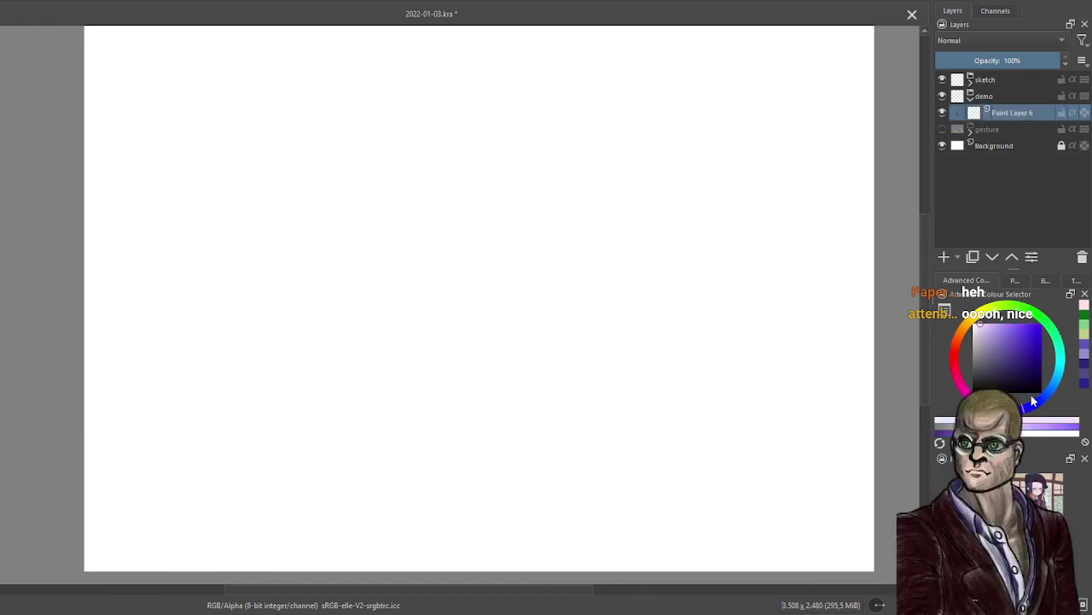
{"action": "left_click", "coordinate": [1015, 361]}
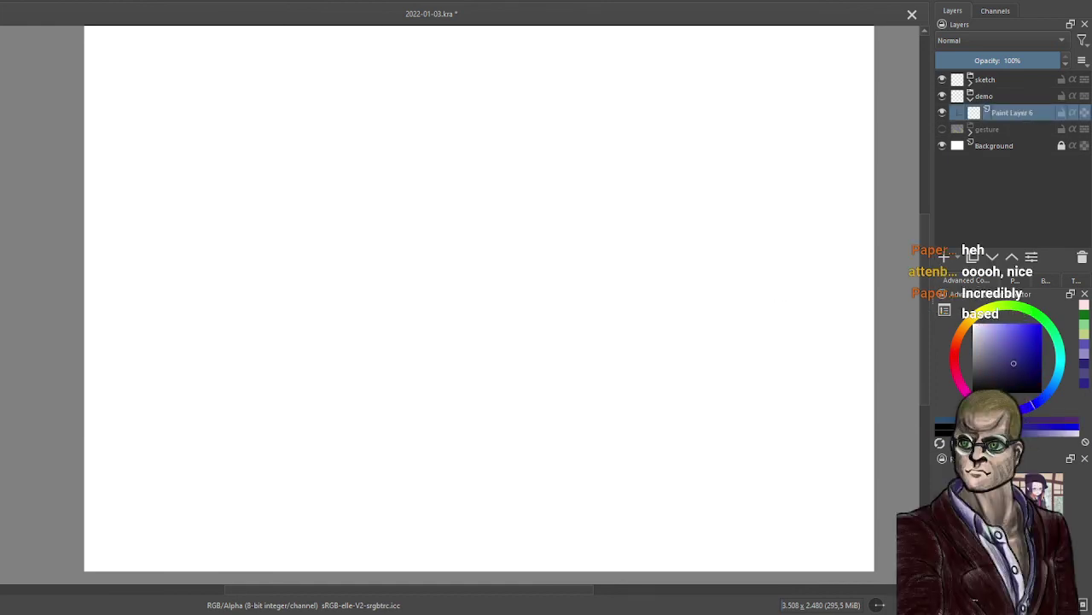